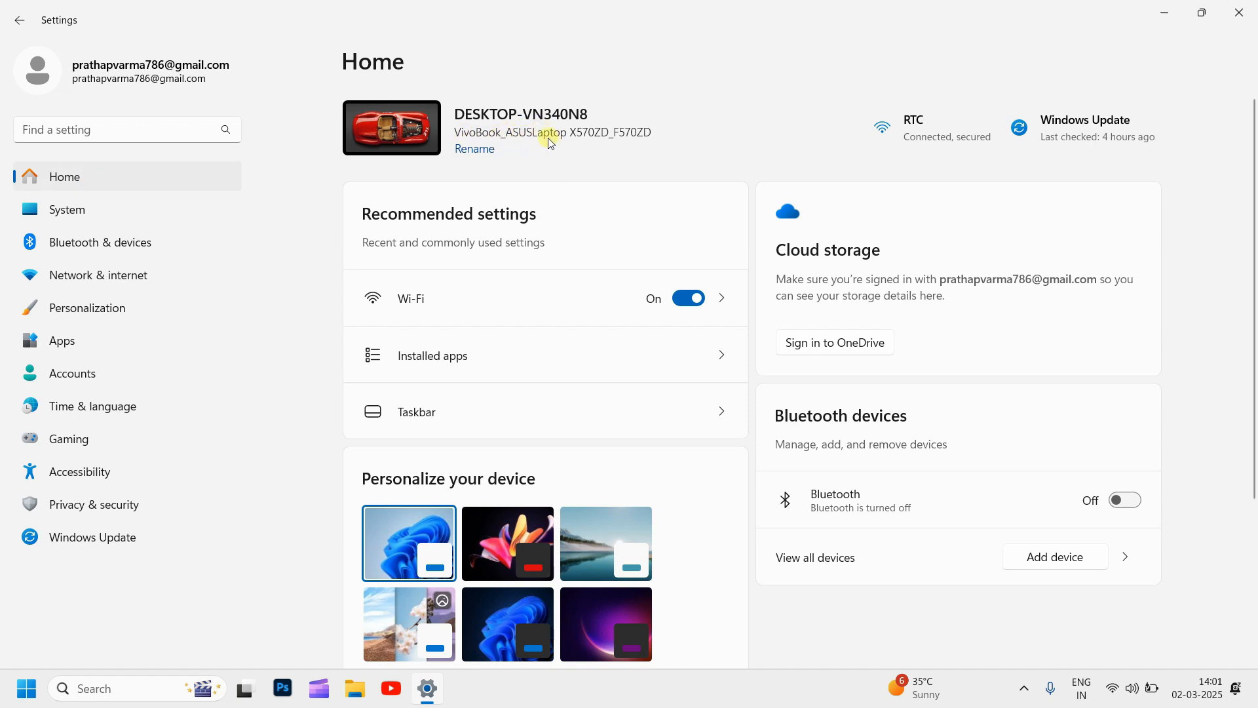
# - View the Rename your PC dialog, close it without renaming, and look over the Home page
pyautogui.click(480, 153)
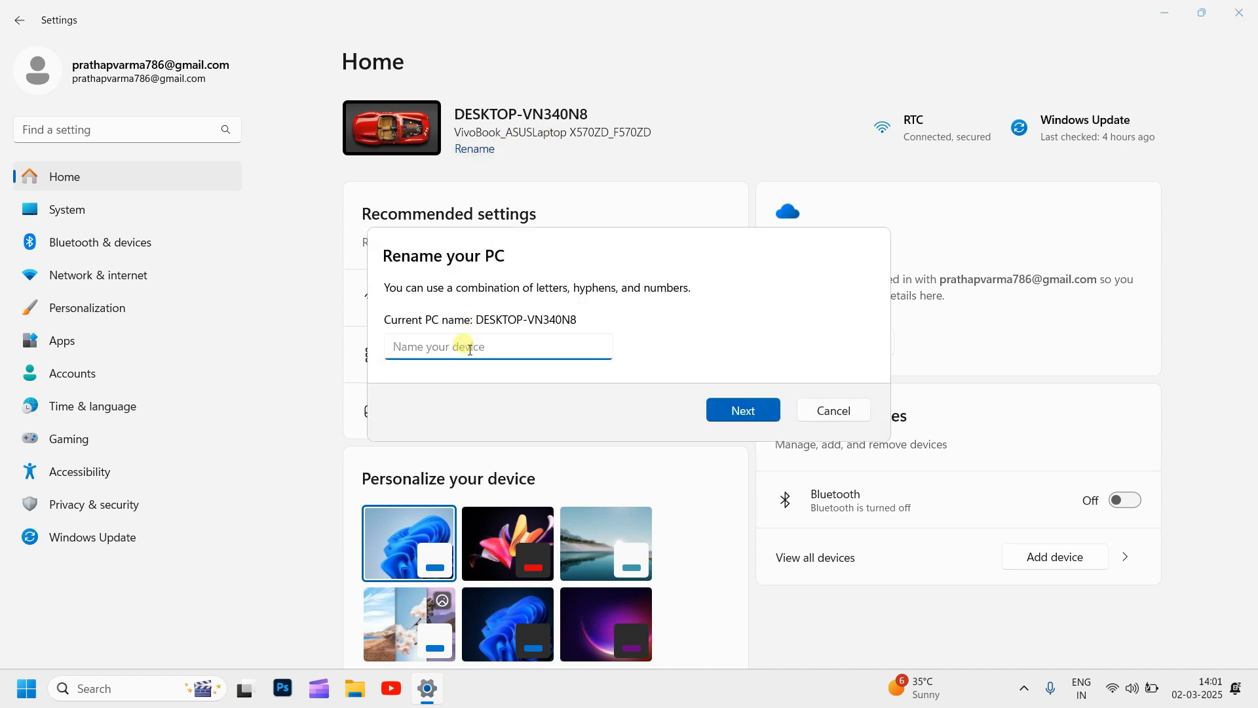
pyautogui.click(820, 412)
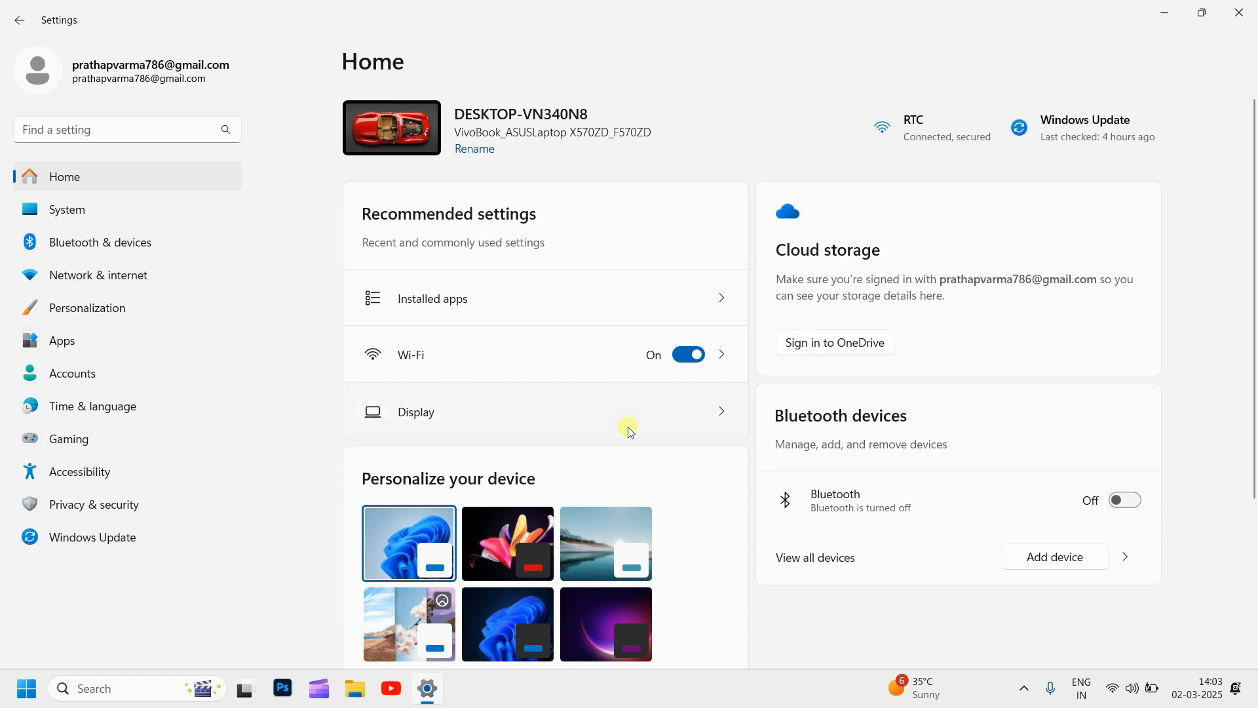
pyautogui.scroll(-3, 846, 262)
pyautogui.scroll(3, 832, 270)
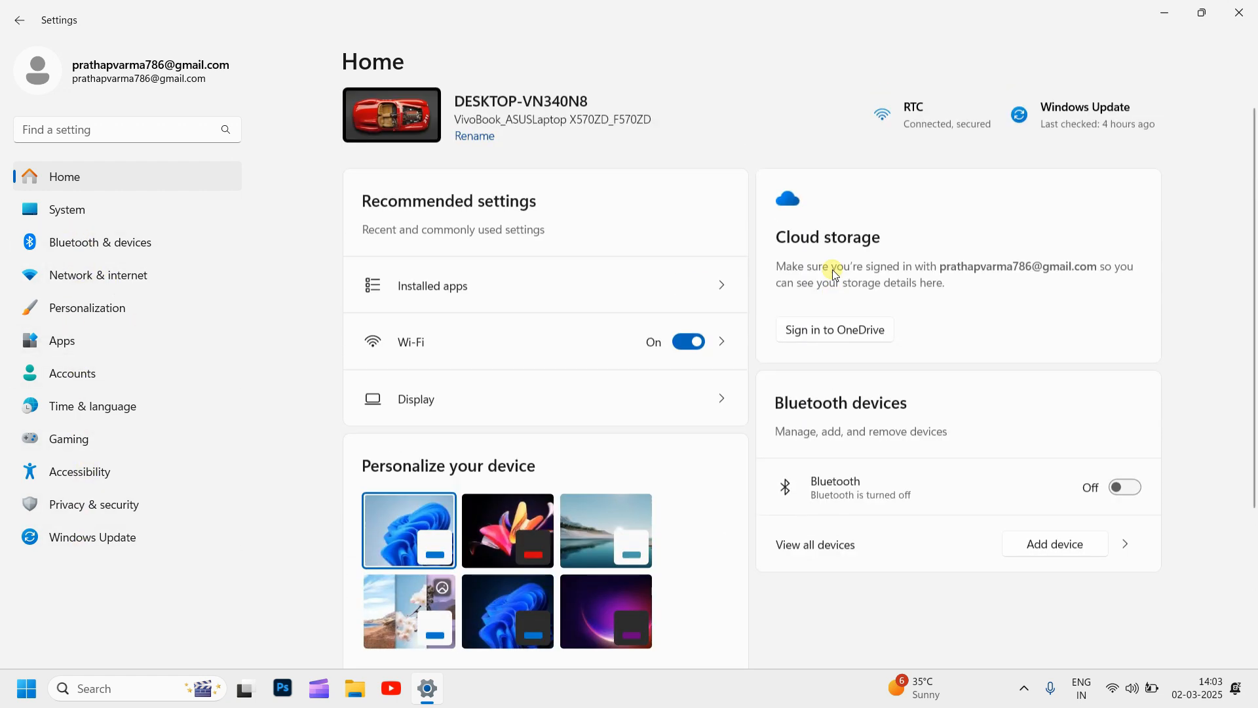
pyautogui.click(101, 174)
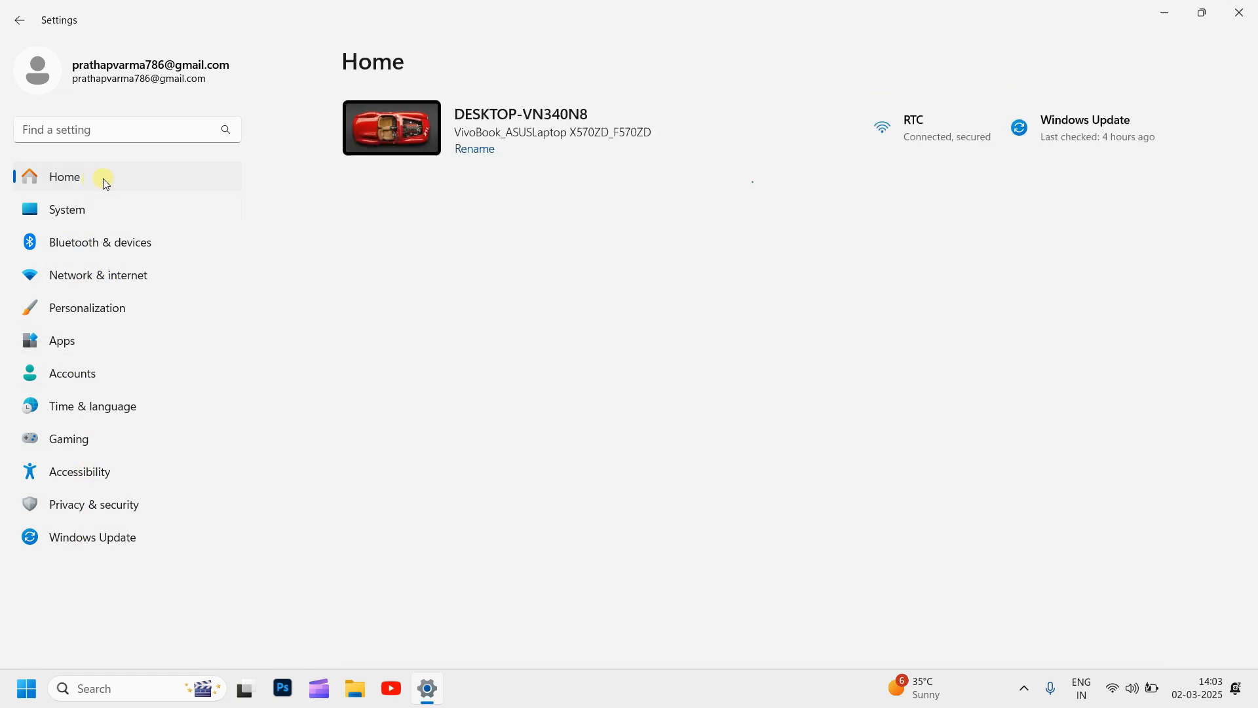
# - Open the Display settings from the System category, and open them again from the desktop with Settings minimised
pyautogui.click(75, 216)
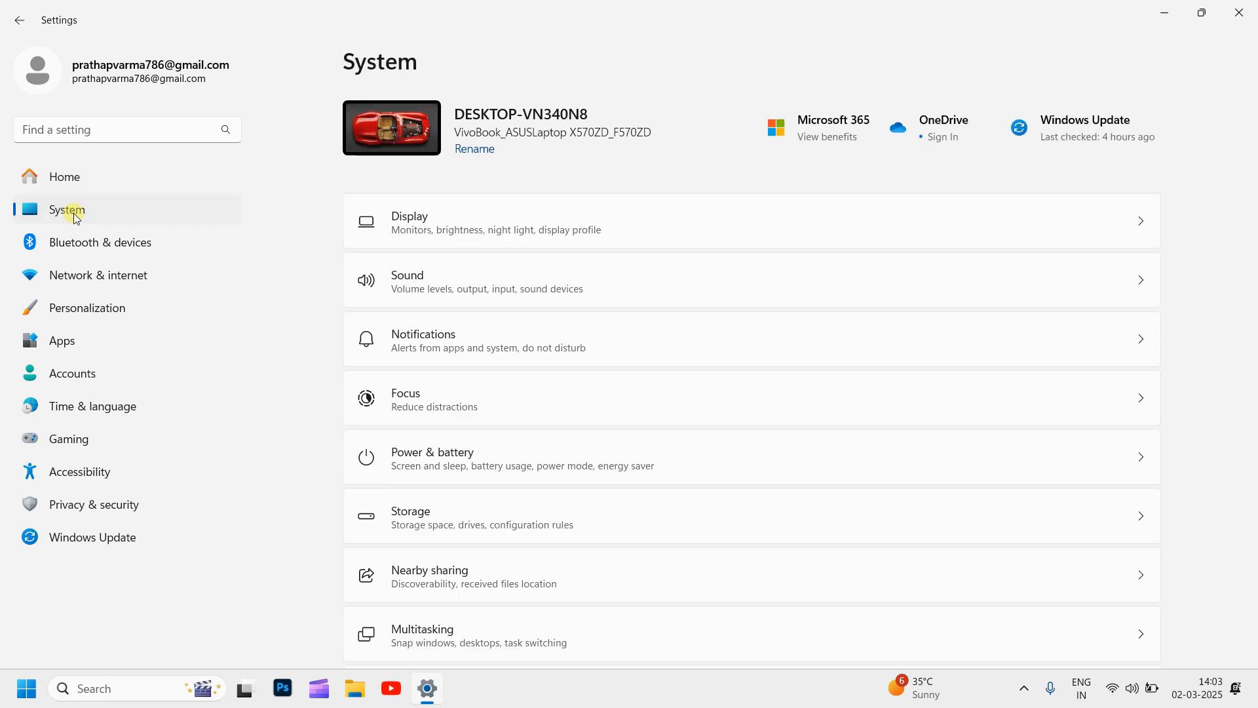
pyautogui.click(458, 230)
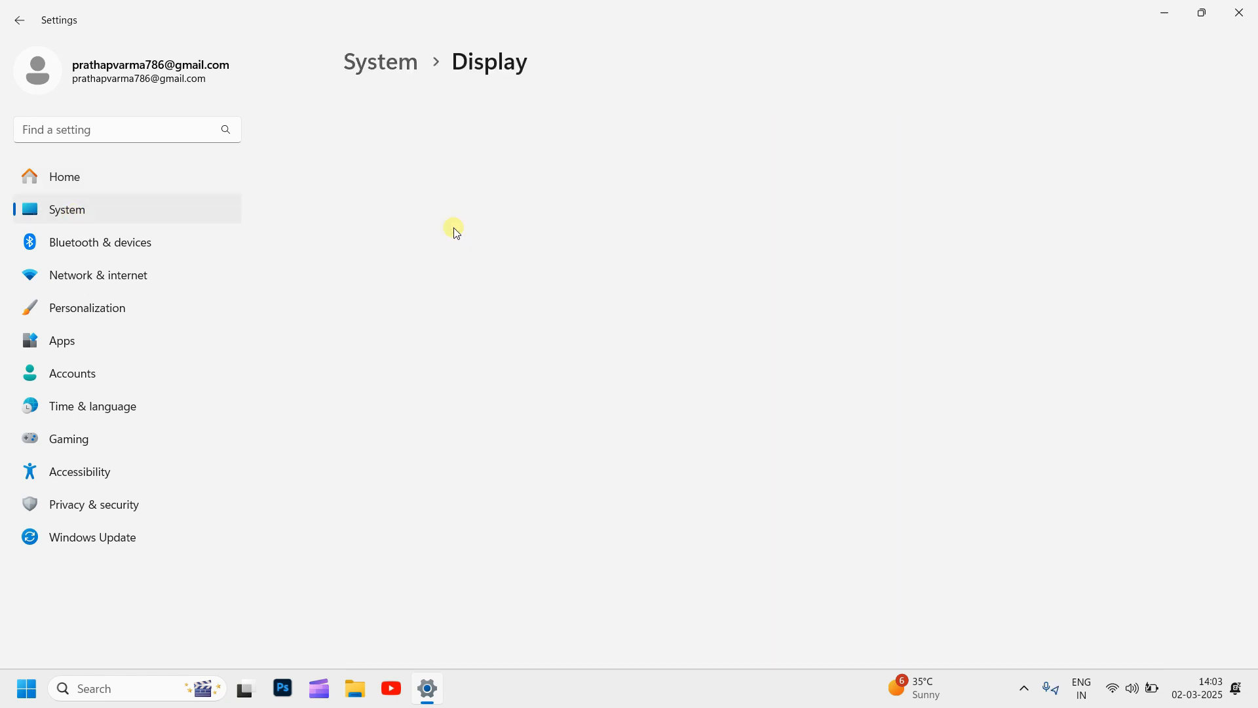
pyautogui.click(1172, 15)
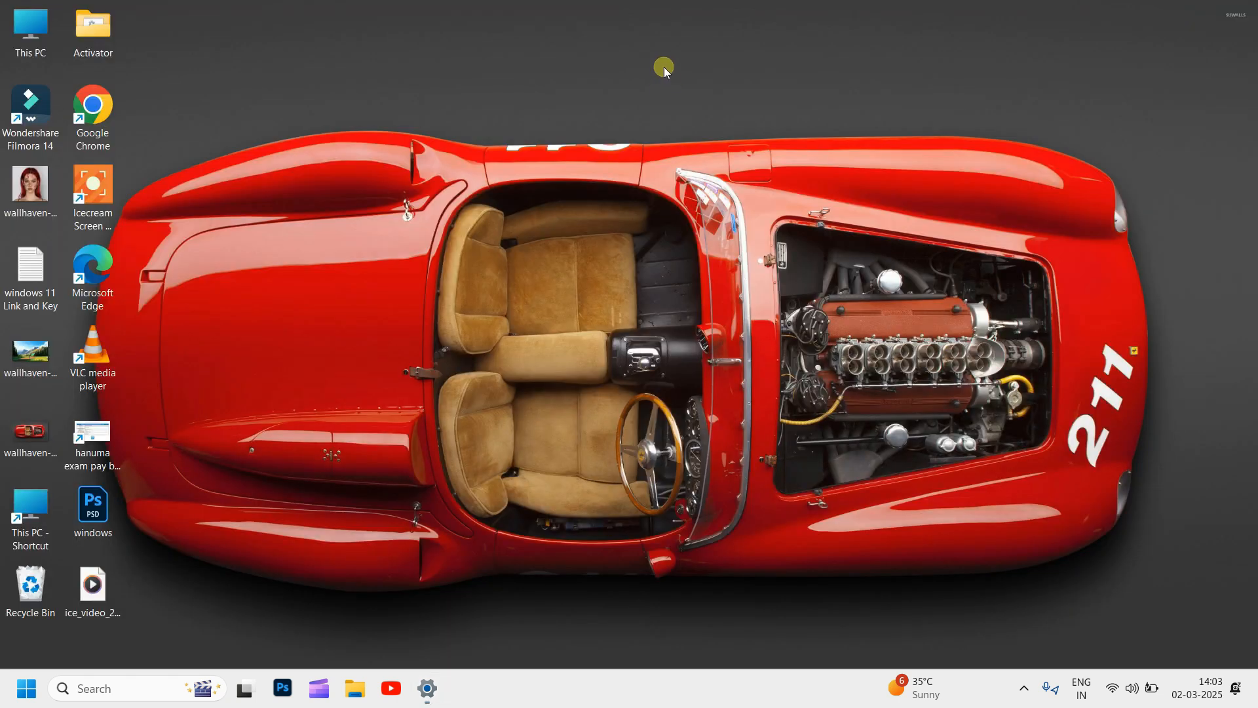
pyautogui.rightClick(664, 69)
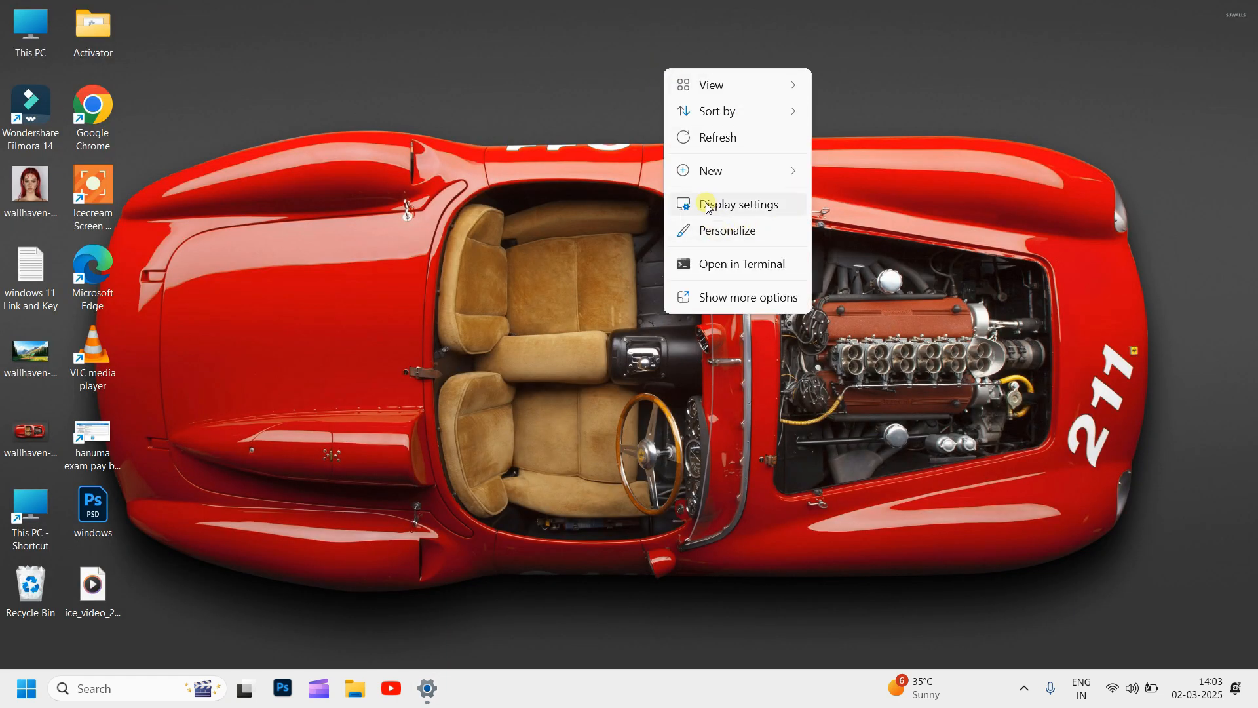
pyautogui.click(752, 207)
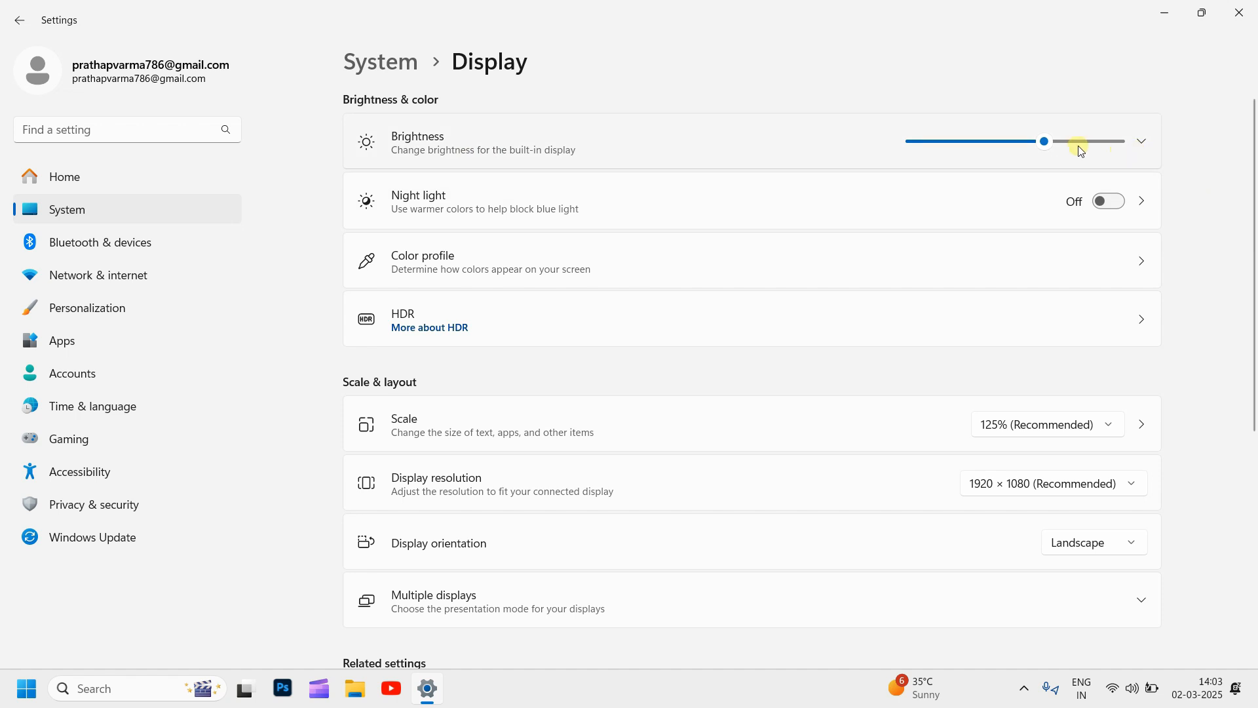
# - Lower the built-in display's brightness slightly, and switch Night light on and back off
pyautogui.moveTo(1046, 142)
pyautogui.mouseDown()
pyautogui.moveTo(1118, 148)
pyautogui.moveTo(912, 149)
pyautogui.moveTo(1126, 156)
pyautogui.moveTo(1041, 155)
pyautogui.mouseUp()
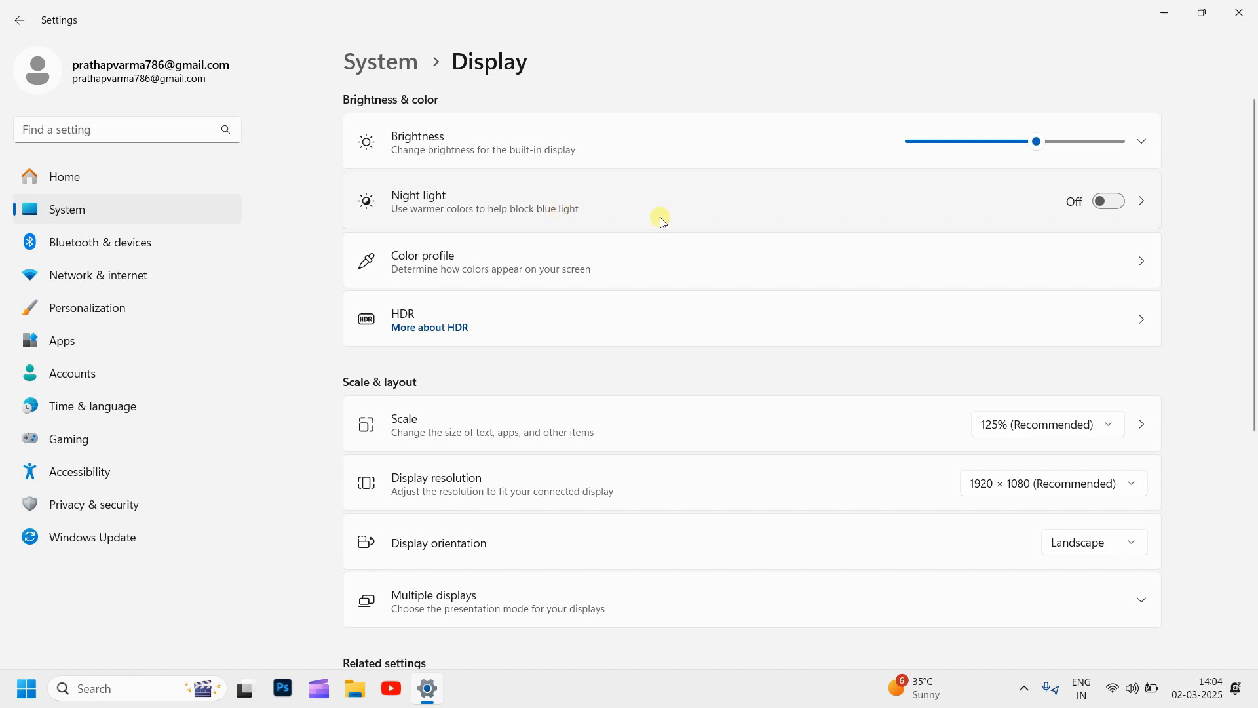
pyautogui.click(1114, 203)
pyautogui.click(1099, 203)
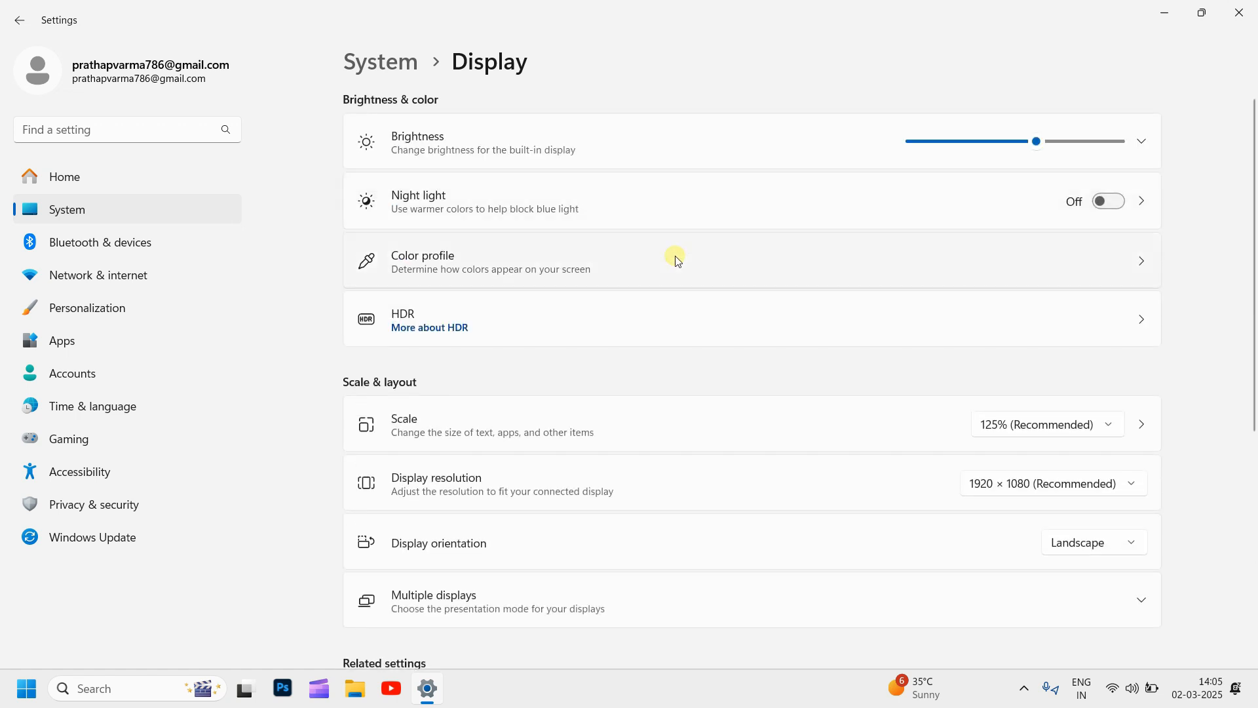
# - Try display scales of 150% and 175%, and set the scale back to 125% (Recommended)
pyautogui.scroll(-1, 665, 288)
pyautogui.scroll(-1, 662, 304)
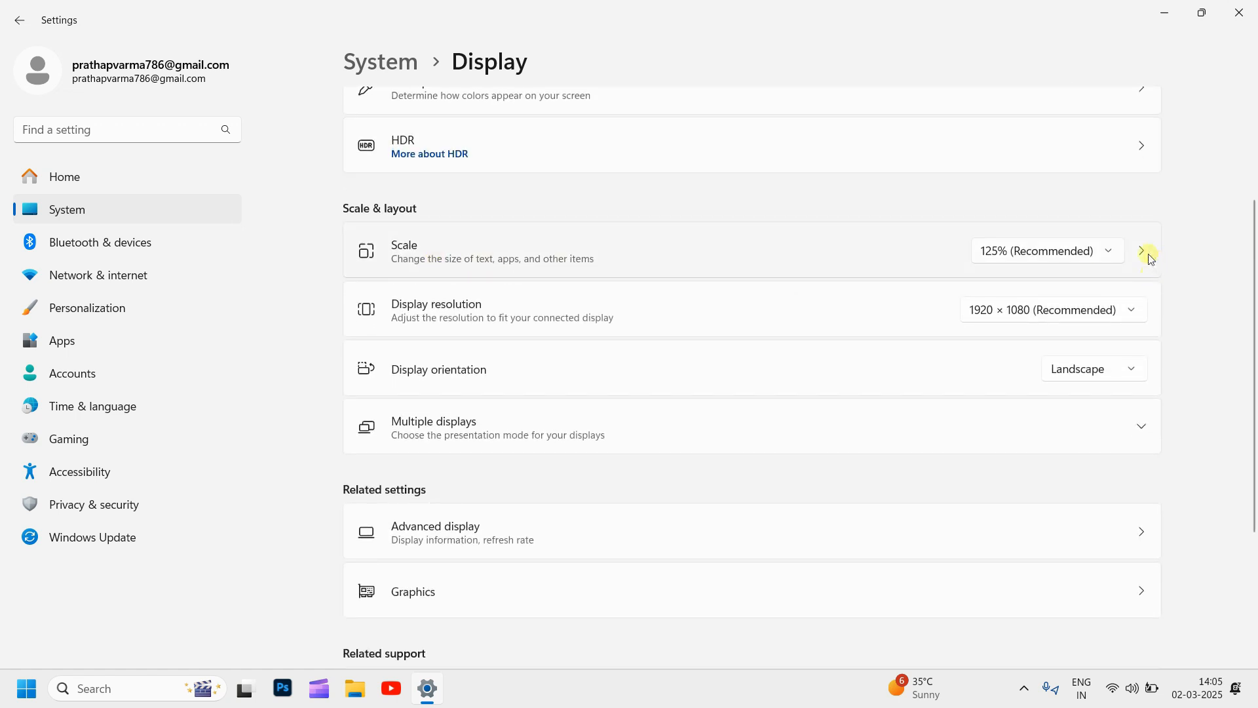
pyautogui.click(1109, 252)
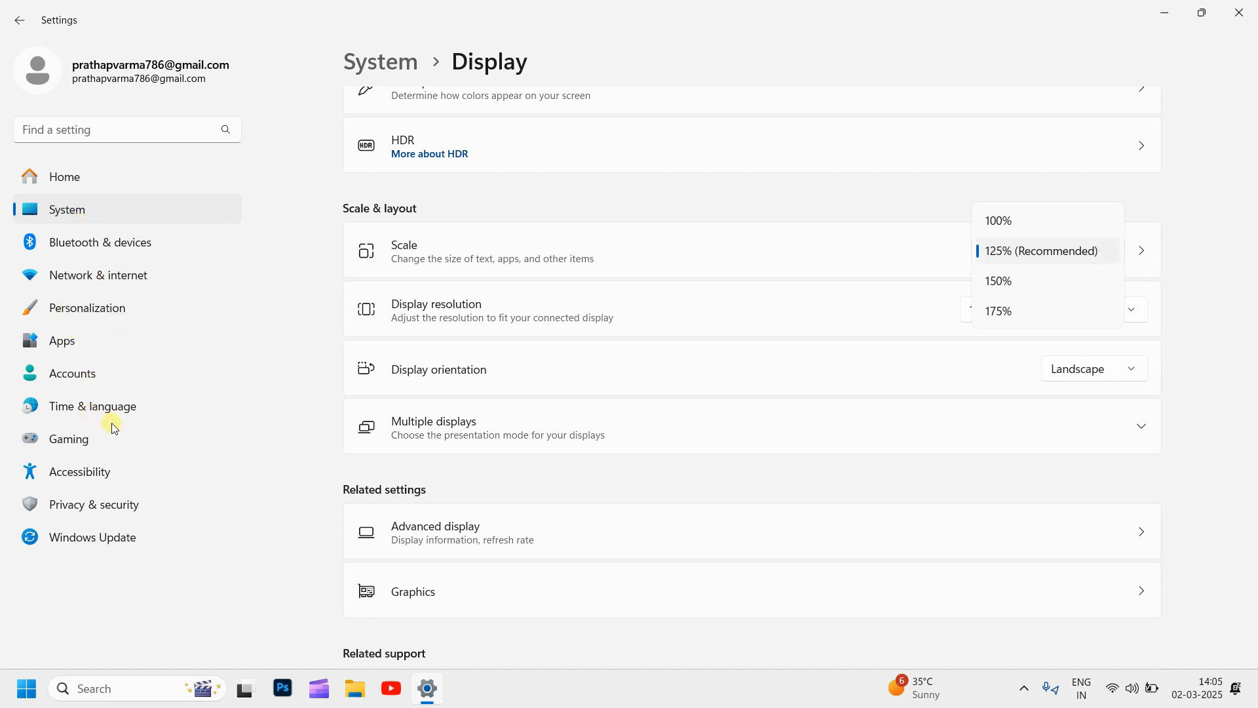
pyautogui.click(1003, 280)
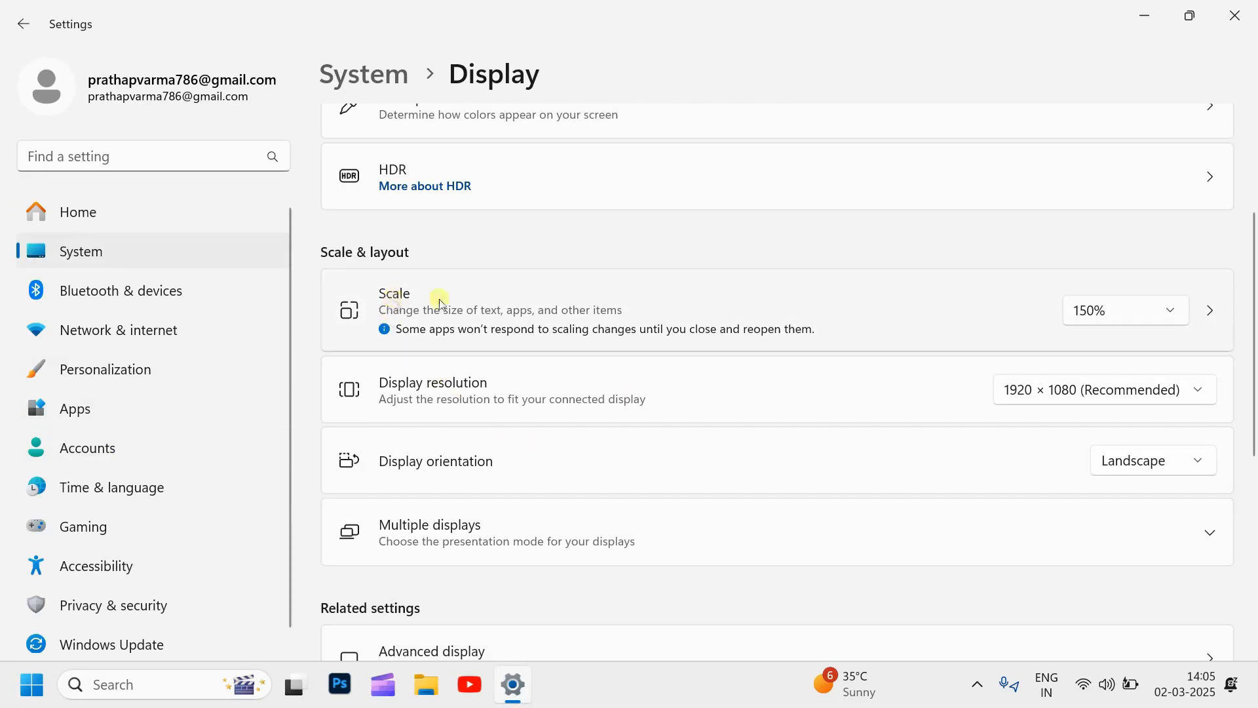
pyautogui.click(1161, 310)
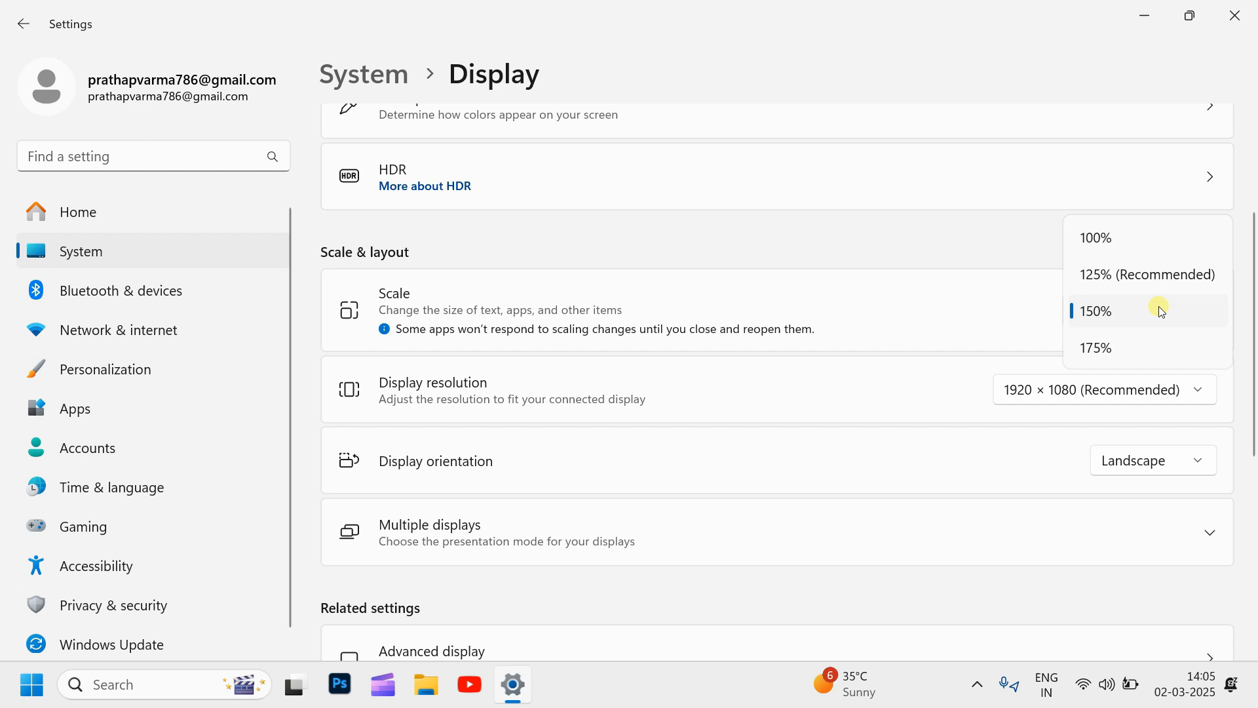
pyautogui.click(1100, 349)
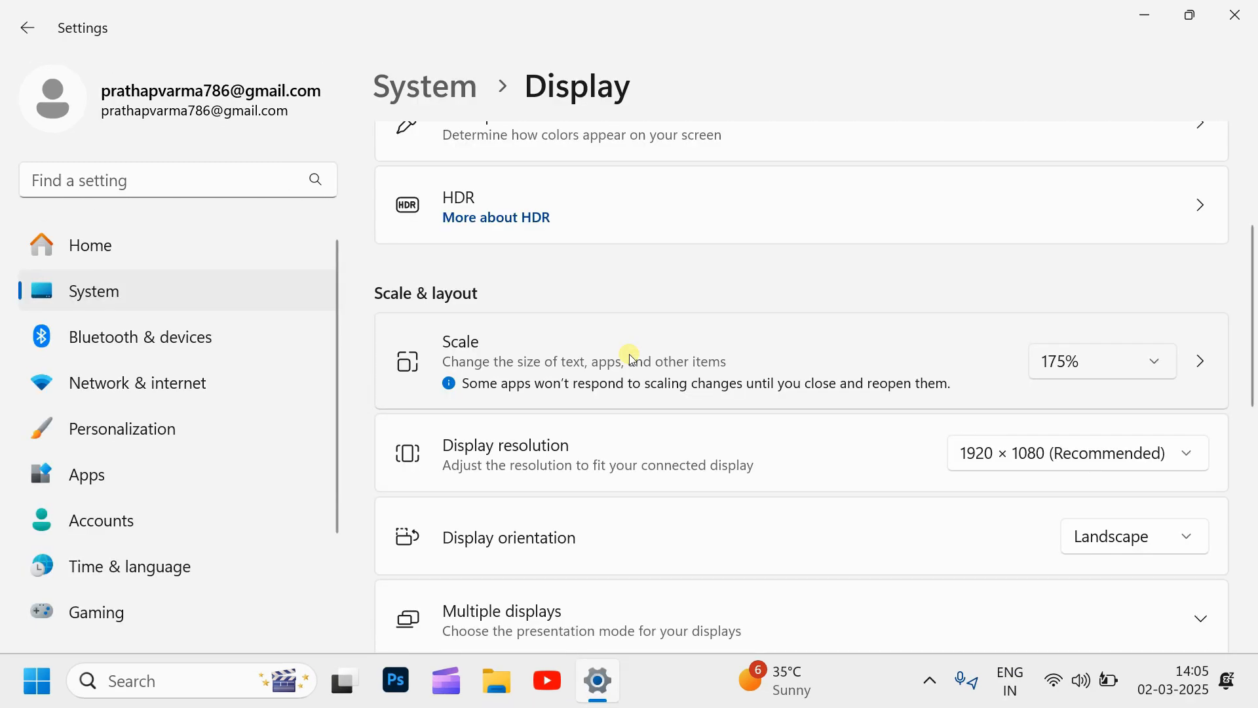
pyautogui.click(1138, 359)
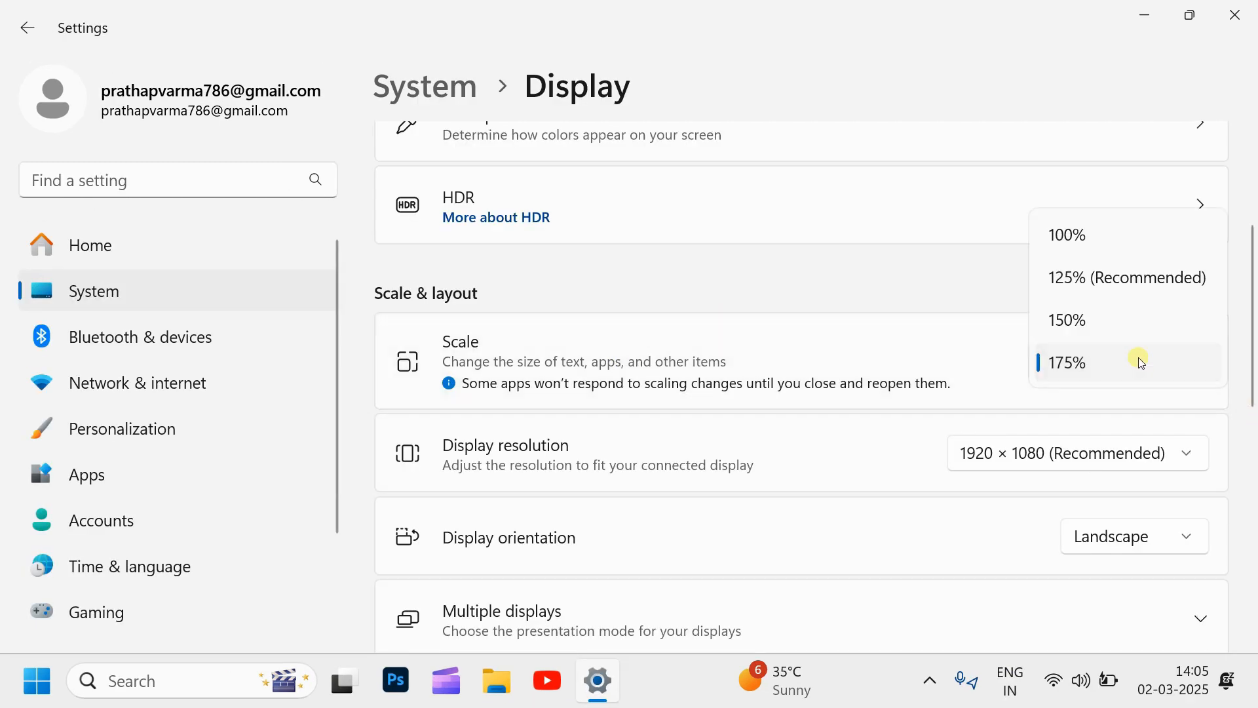
pyautogui.click(1080, 278)
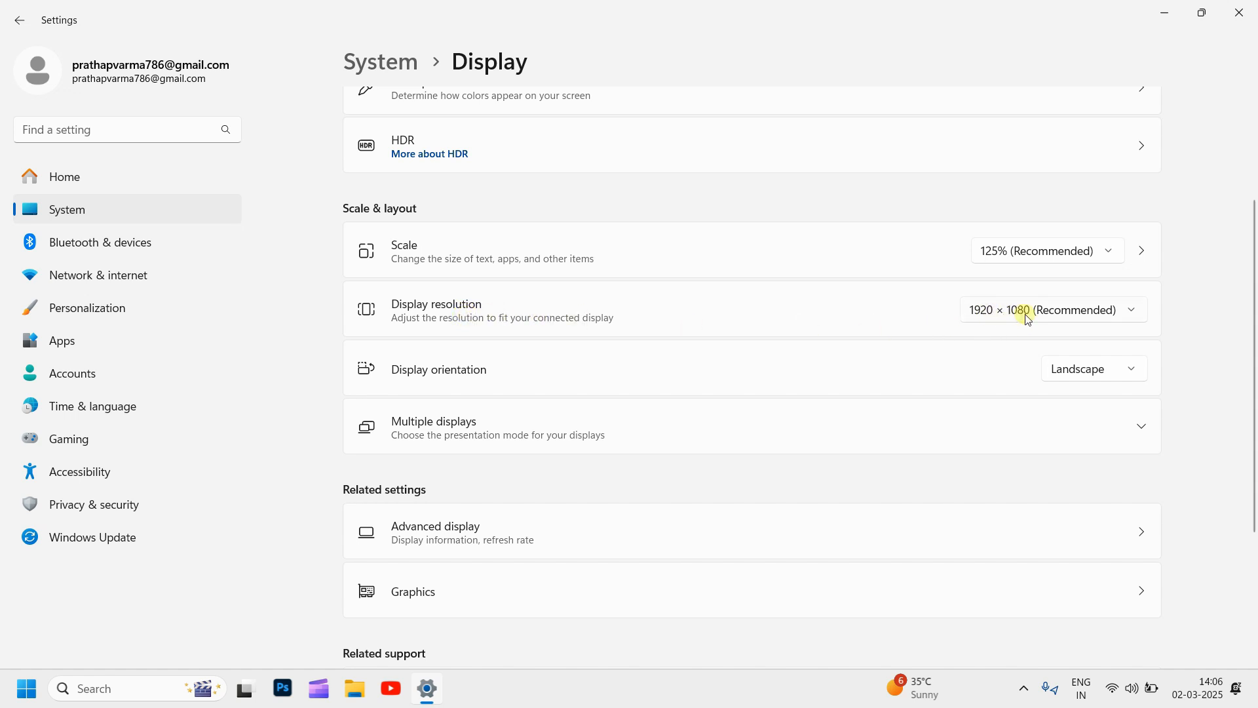
# - Try the 800 × 600 display resolution and revert to the previous display settings
pyautogui.click(1103, 311)
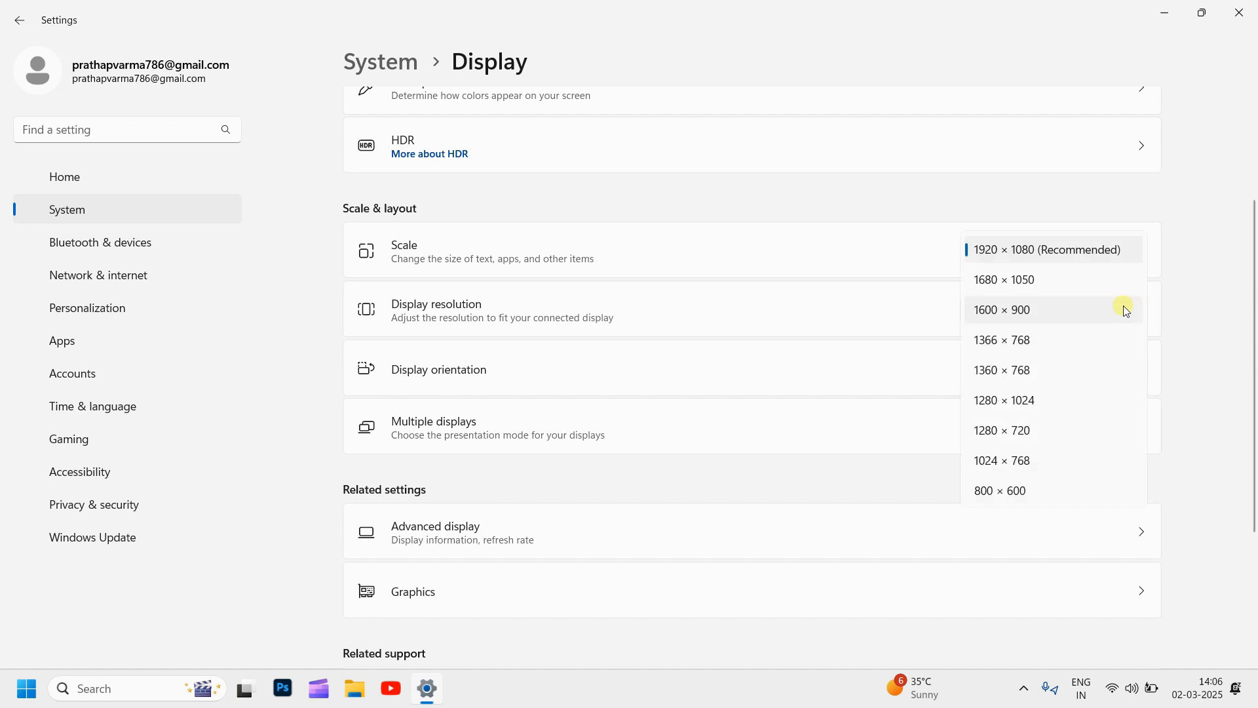
pyautogui.click(1028, 493)
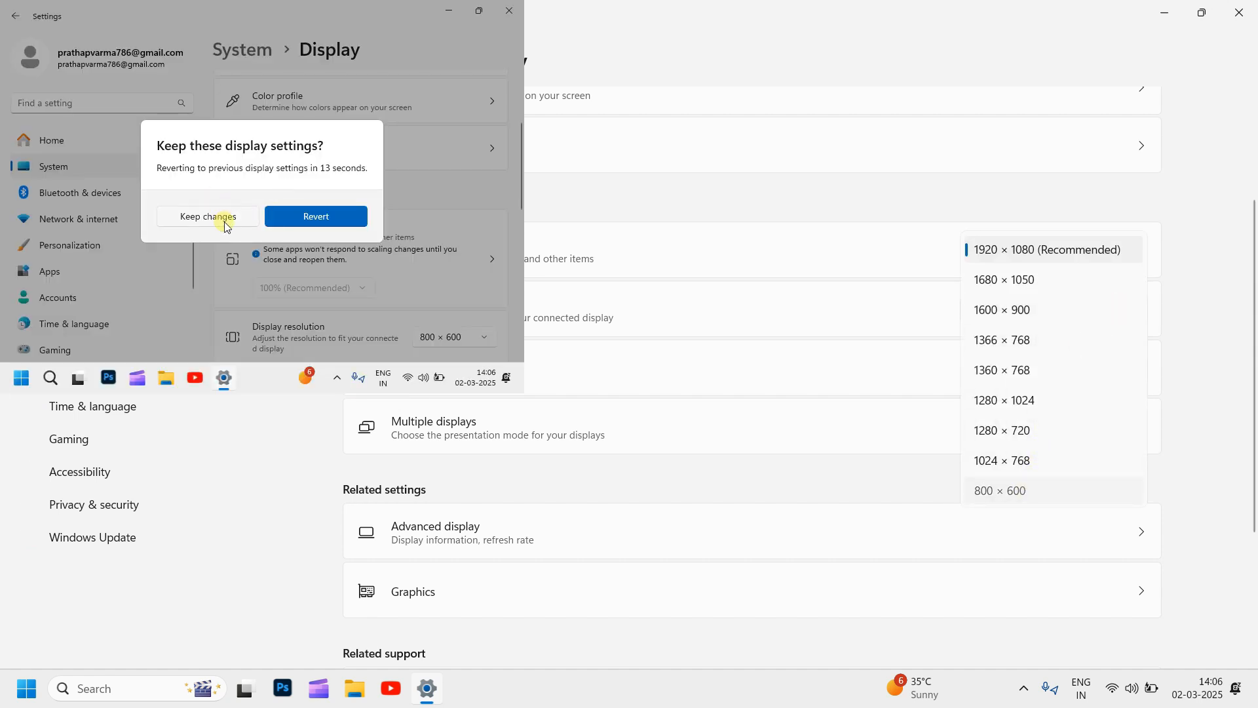
pyautogui.click(354, 216)
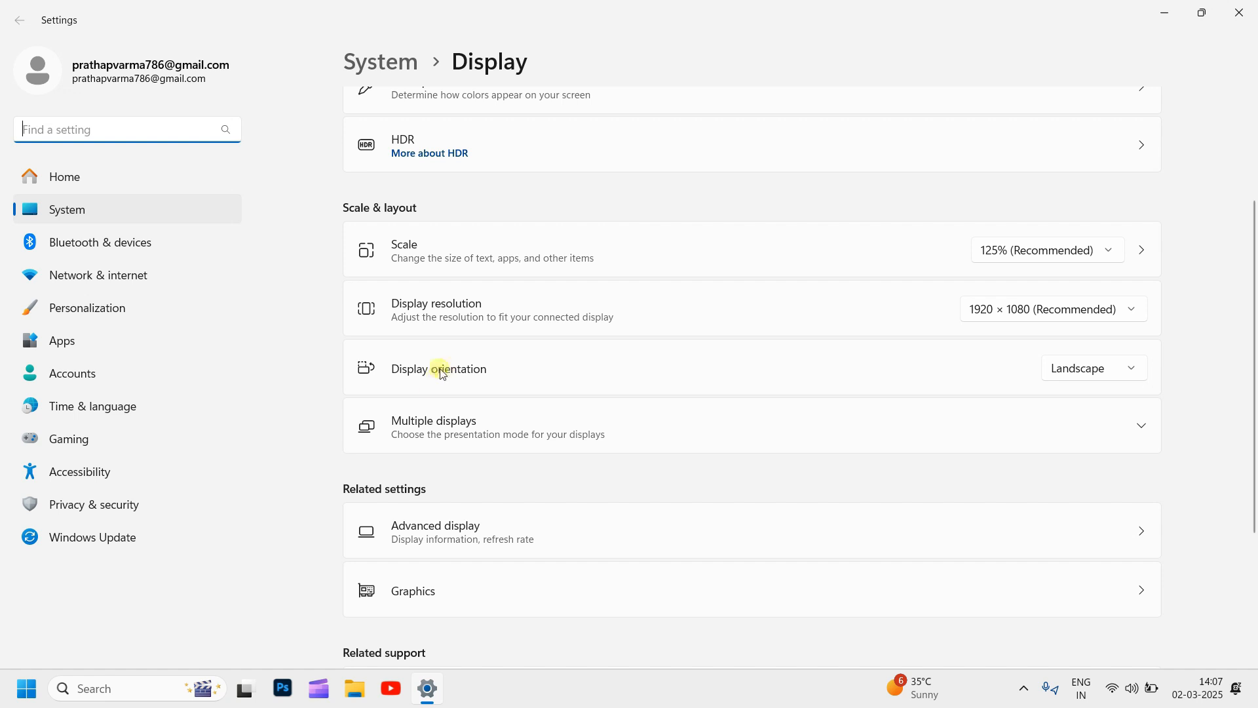
pyautogui.click(1164, 14)
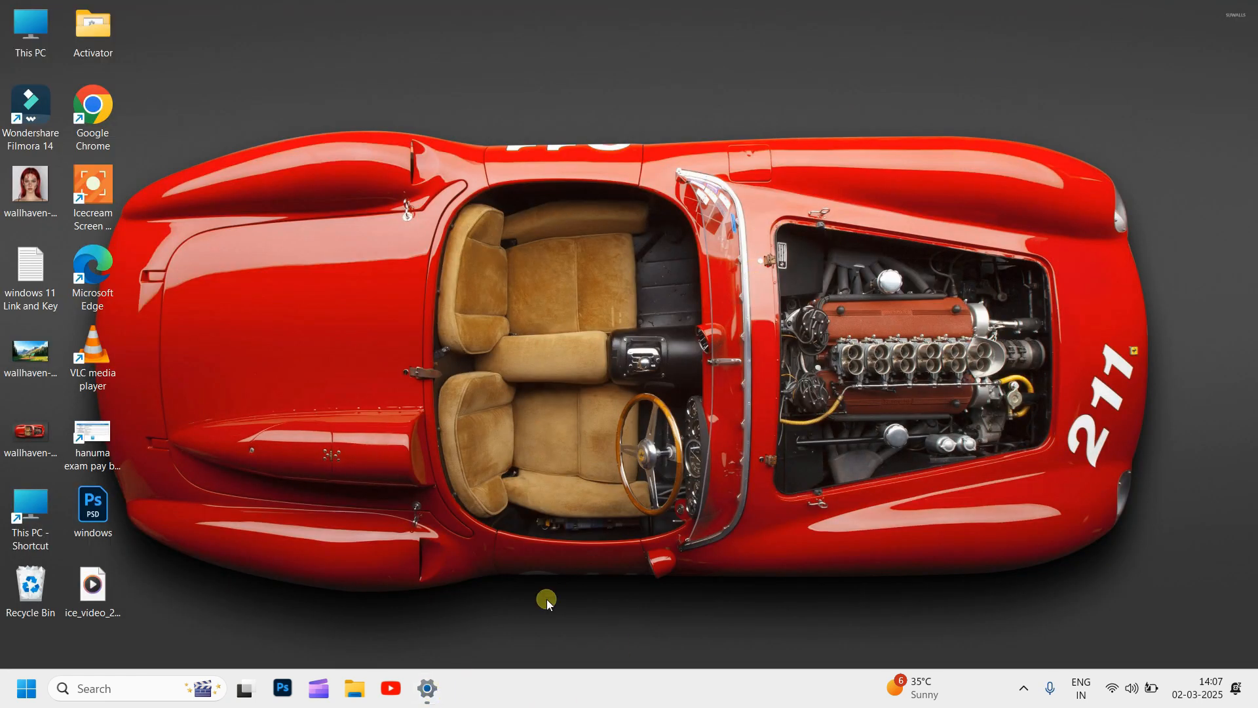
pyautogui.click(427, 688)
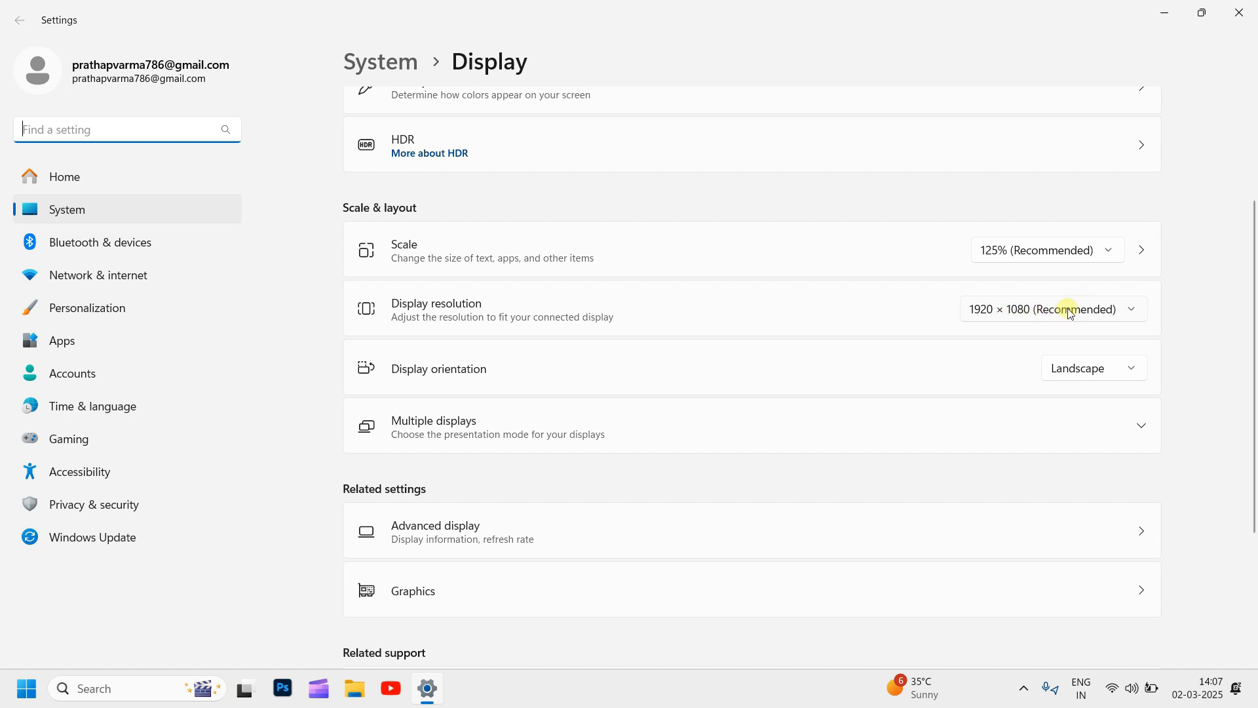
# - Try the Portrait and Landscape (flipped) display orientations, reverting each one, and leave the orientation at Landscape
pyautogui.click(1089, 367)
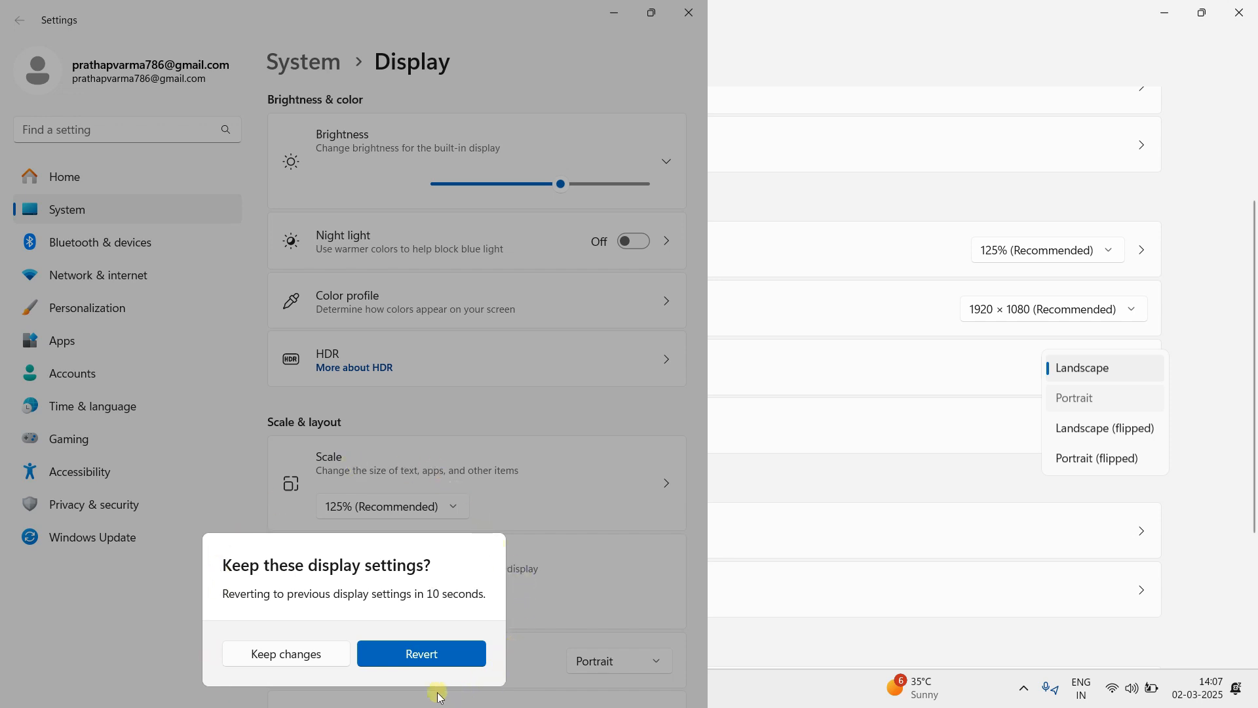
pyautogui.click(401, 652)
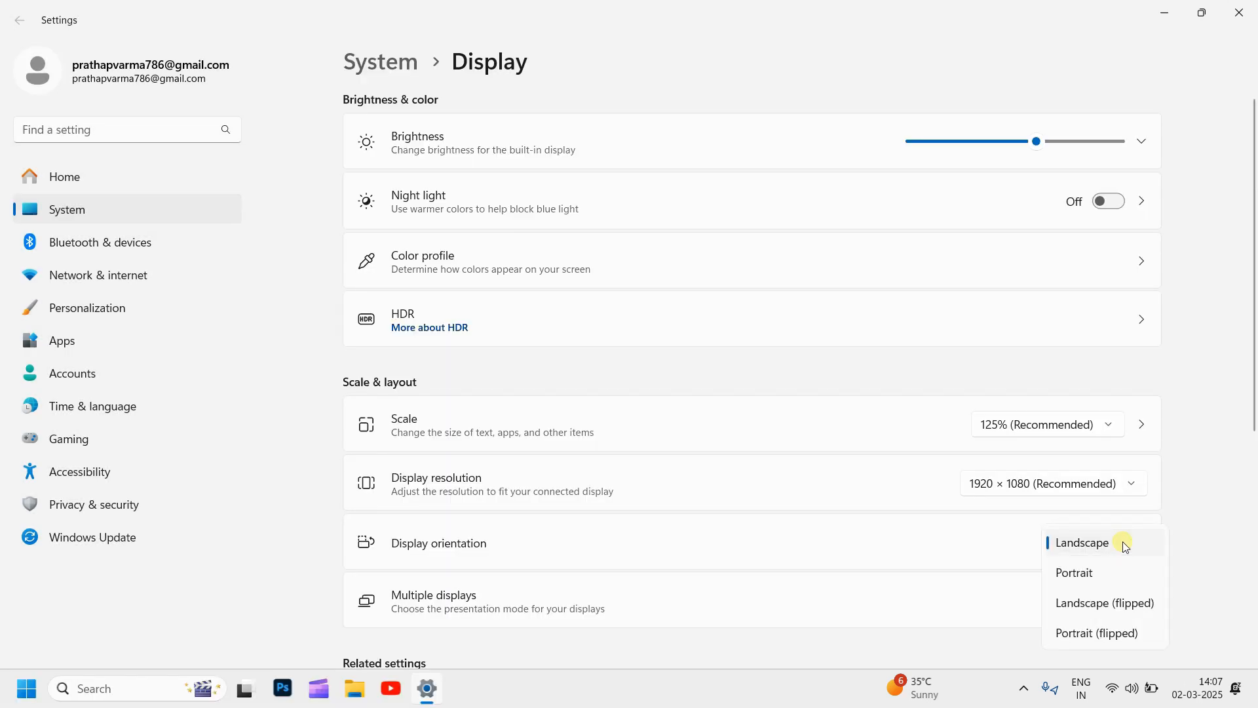
pyautogui.click(1107, 606)
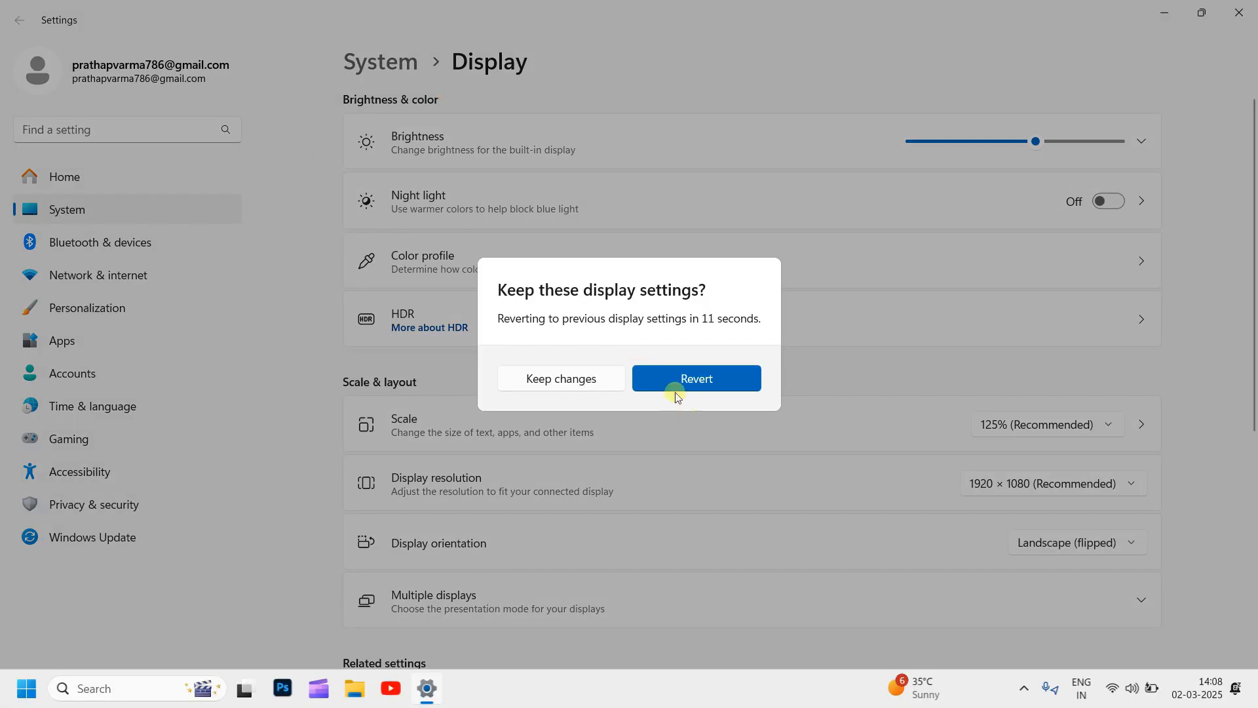
pyautogui.click(667, 379)
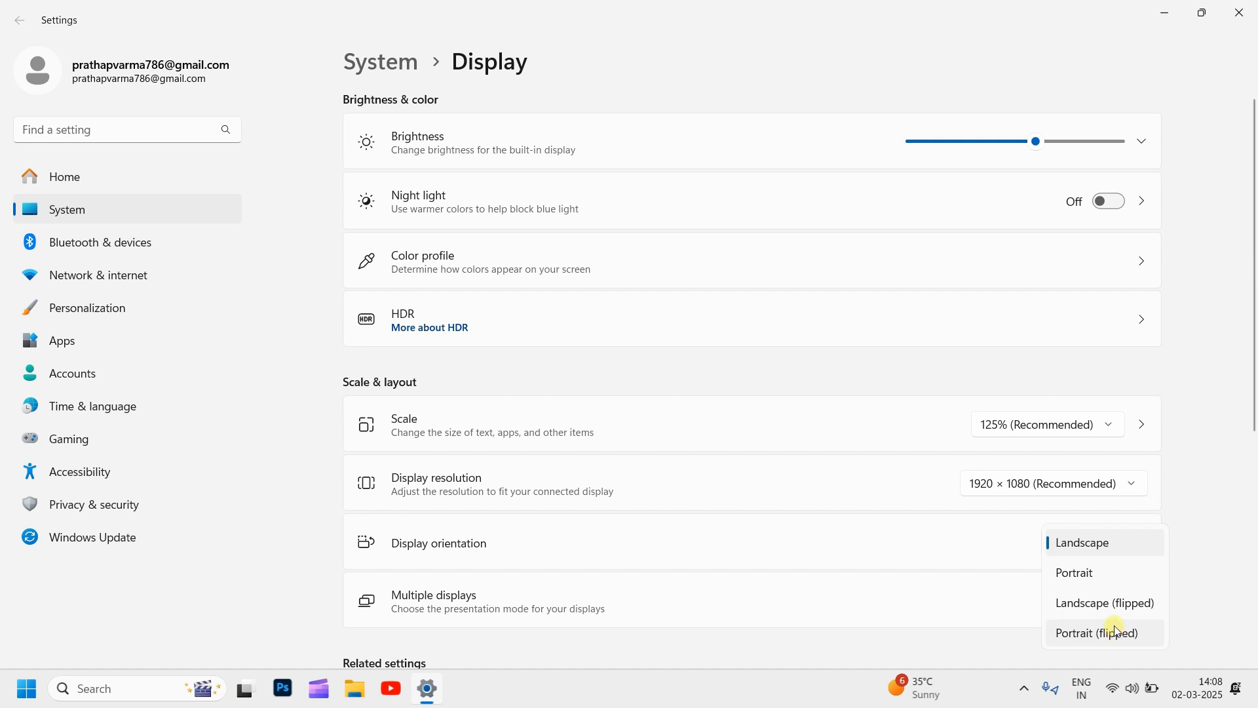
pyautogui.click(1220, 504)
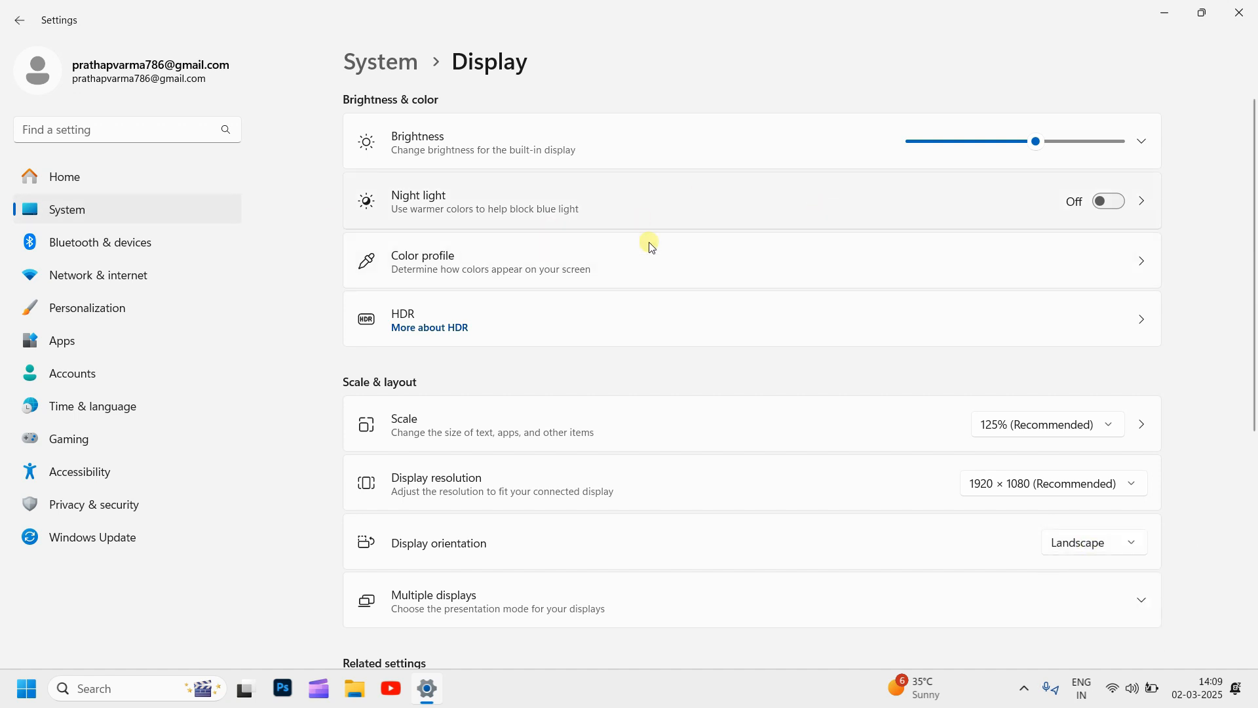
# - Open the Sound settings in the System category and look through the output, input and advanced options
pyautogui.click(69, 212)
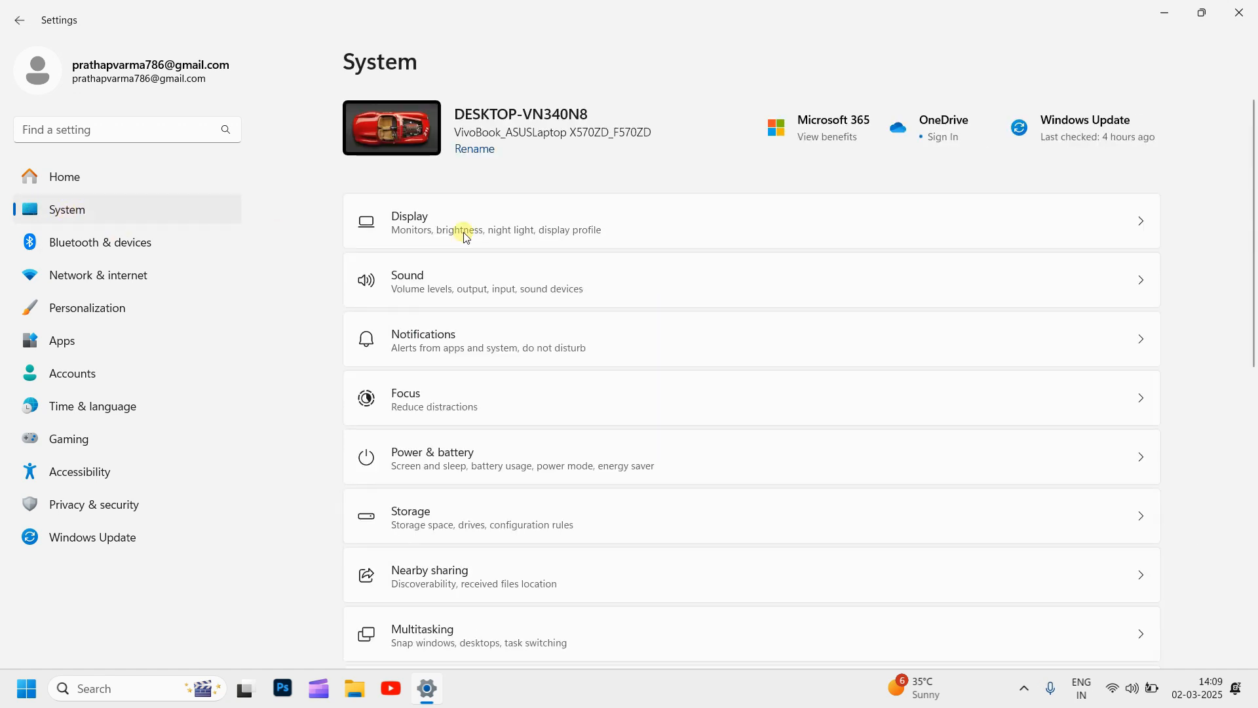
pyautogui.click(434, 288)
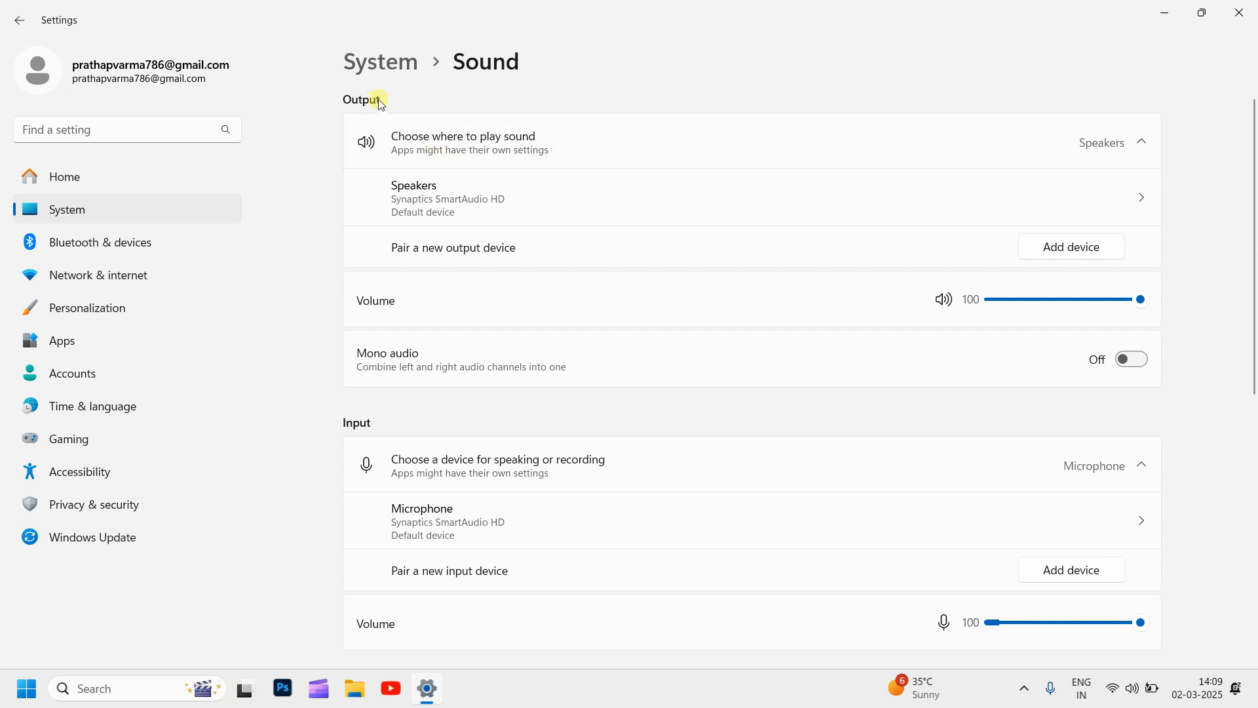
pyautogui.scroll(-4, 411, 156)
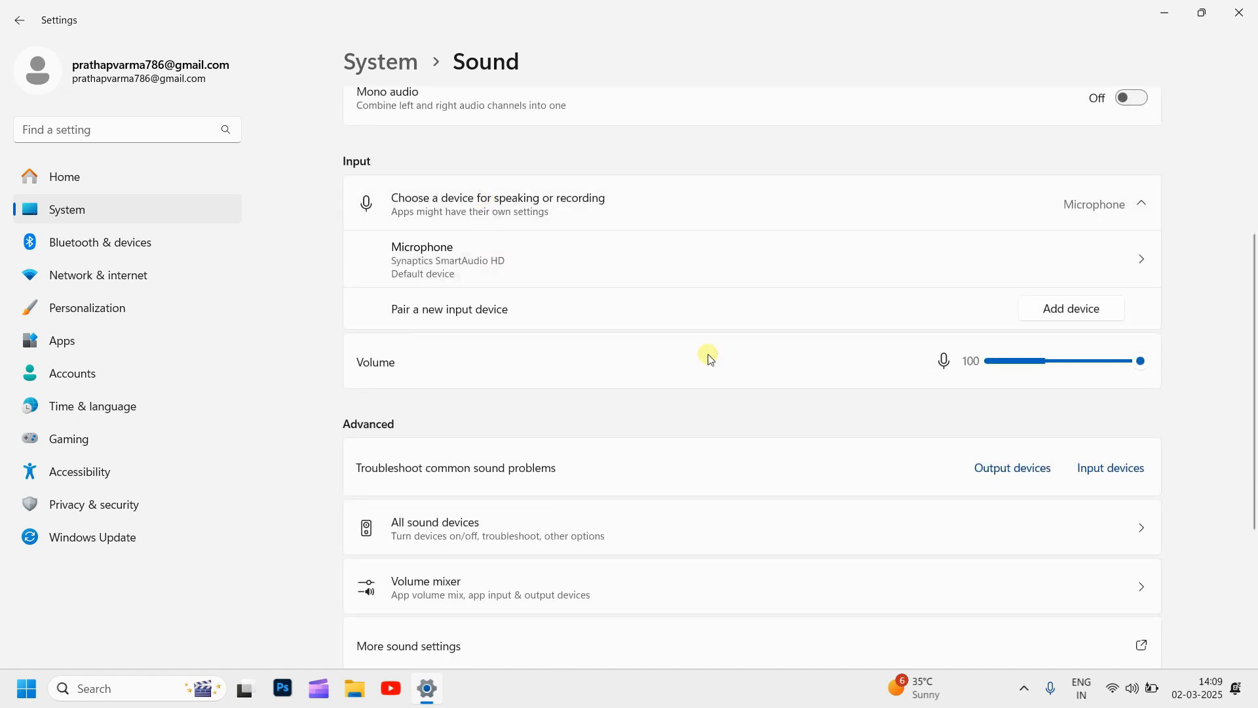
pyautogui.scroll(4, 608, 316)
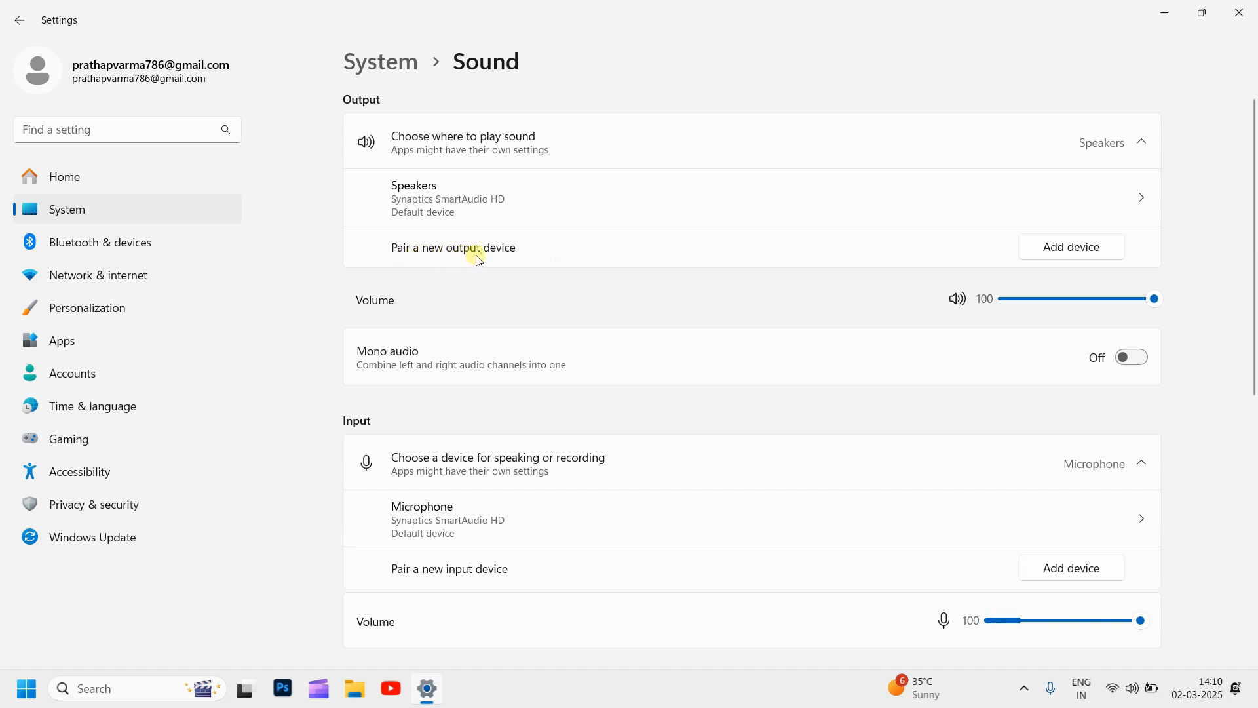
# - View the device types offered for pairing a new sound output device and cancel the pairing
pyautogui.click(1085, 253)
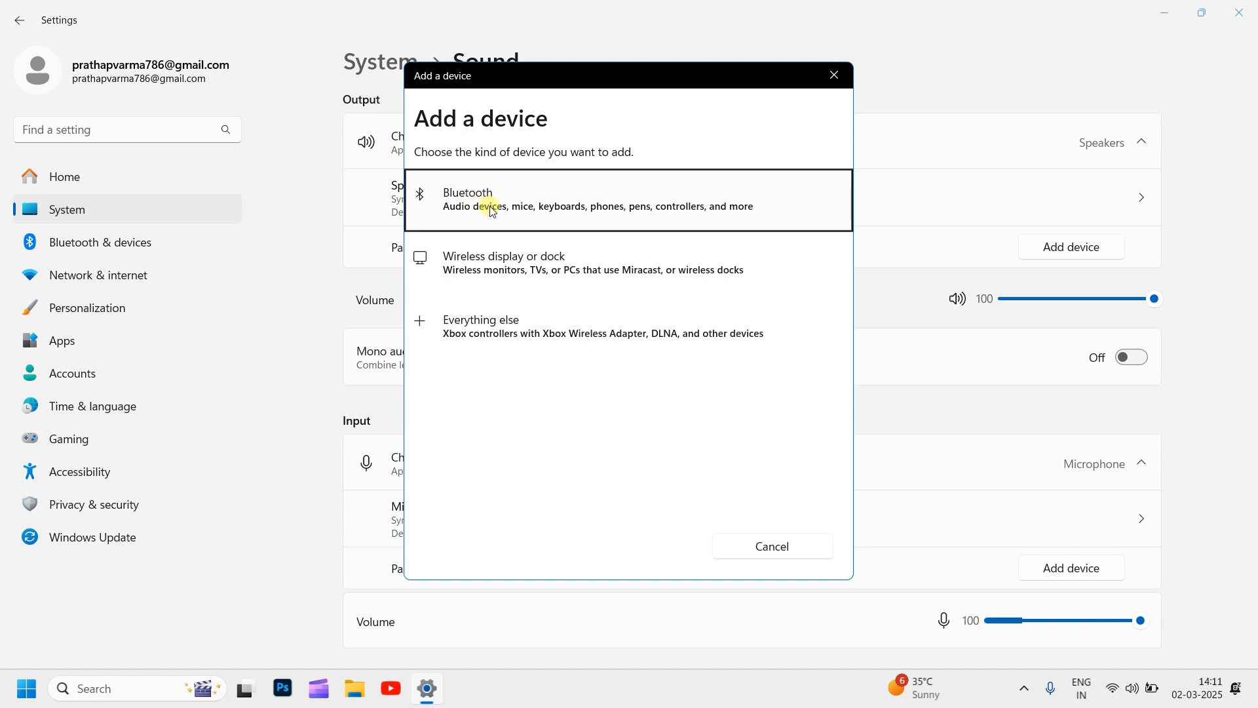
pyautogui.click(773, 547)
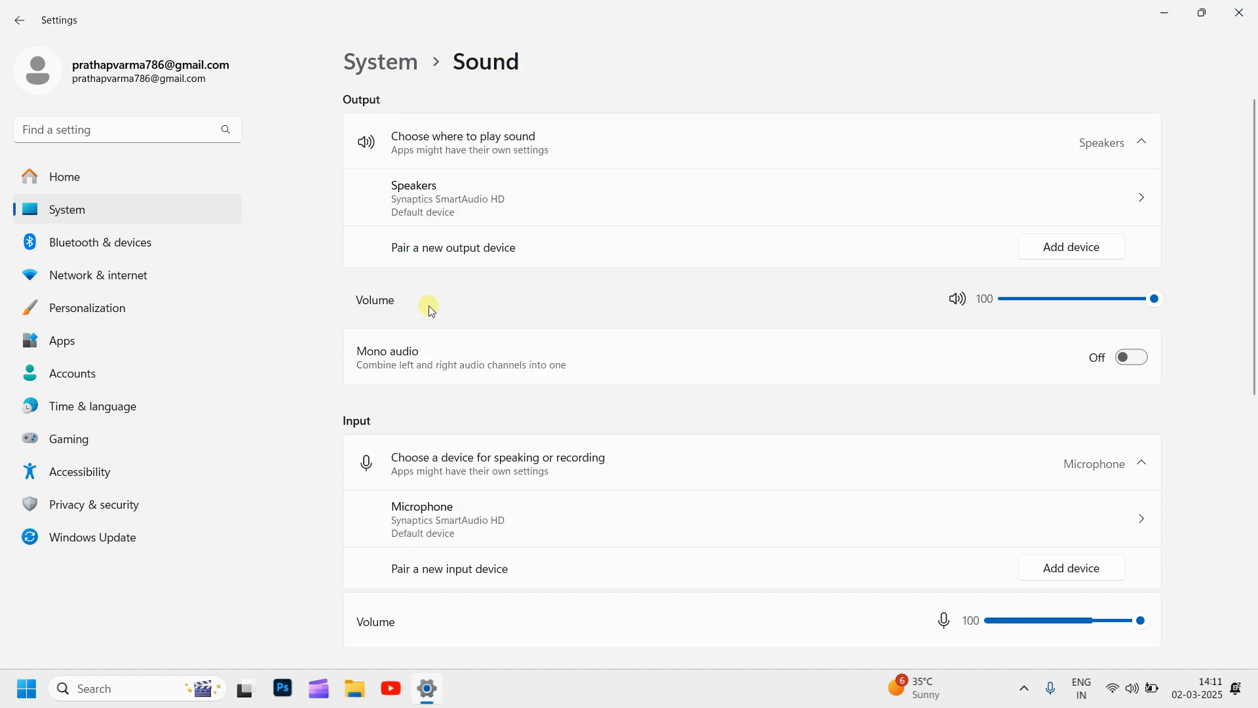
# - Adjust the output volume with its slider and bring the sound input options into view
pyautogui.moveTo(1161, 306)
pyautogui.moveTo(1157, 304)
pyautogui.mouseDown()
pyautogui.moveTo(1141, 302)
pyautogui.moveTo(1161, 308)
pyautogui.mouseUp()
pyautogui.scroll(-4, 871, 337)
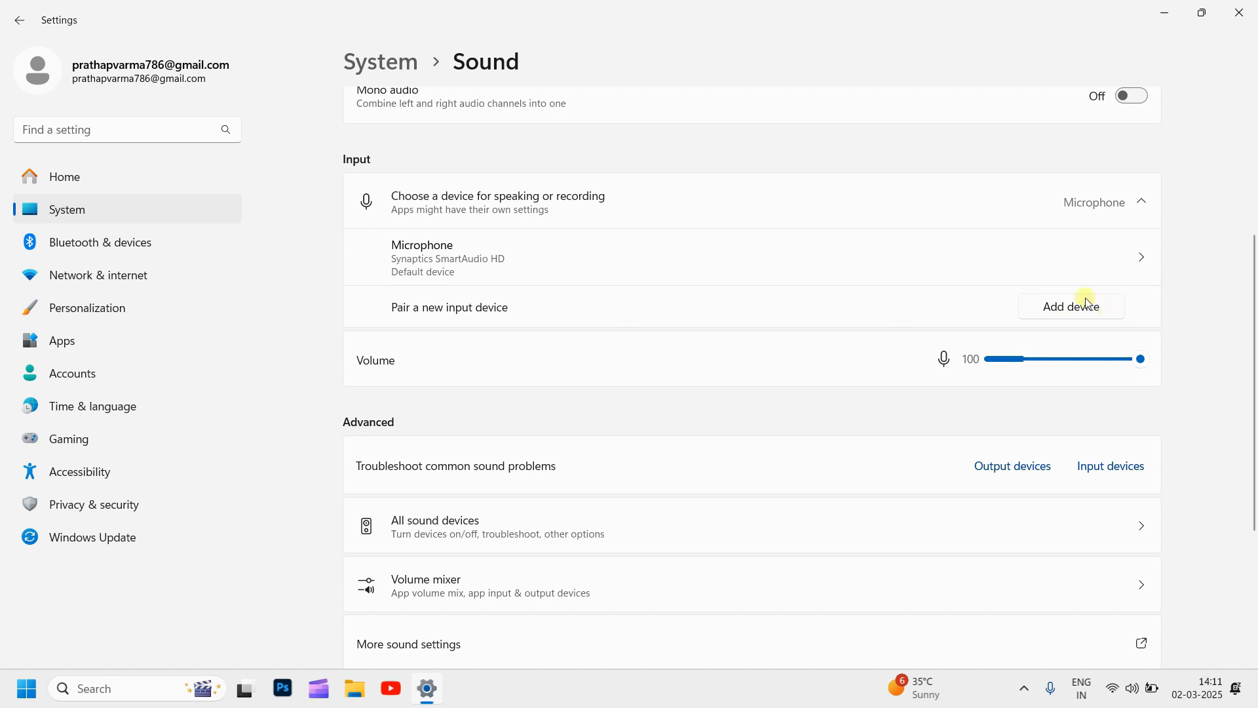
# - Review the sound input options and look through the microphone's properties under All sound devices, including its input settings and audio enhancements
pyautogui.scroll(3, 1036, 281)
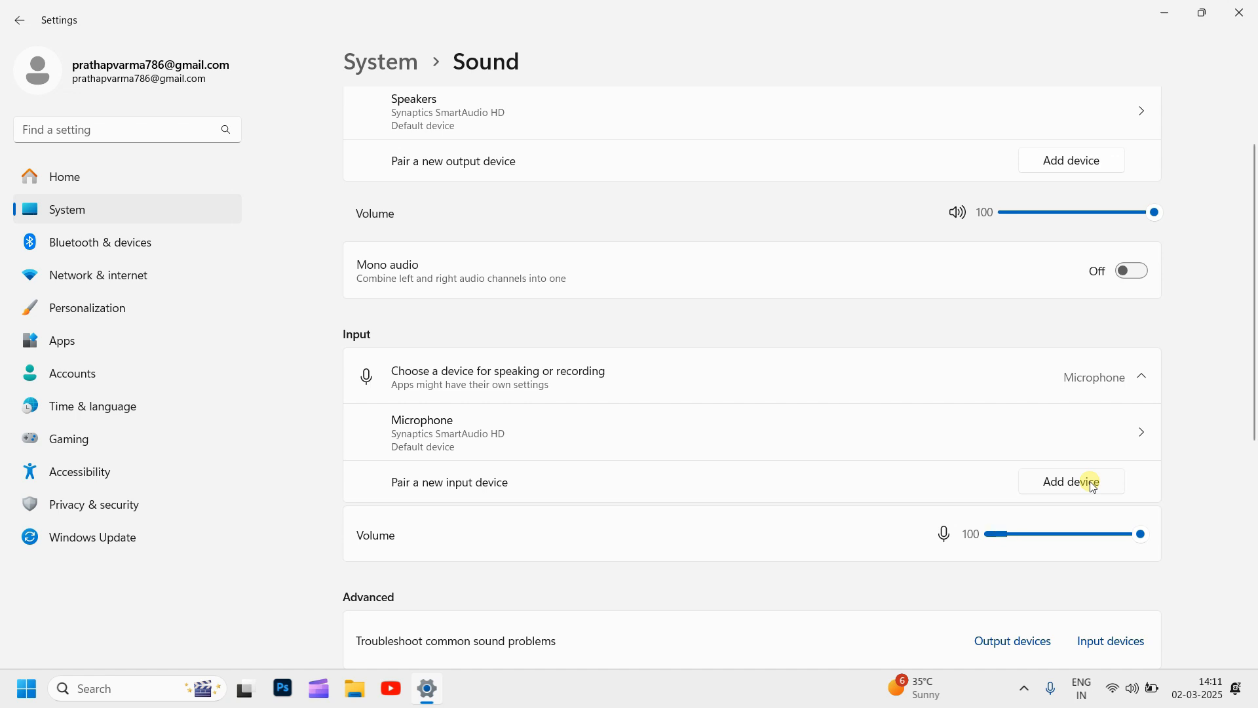
pyautogui.scroll(-3, 1127, 467)
pyautogui.scroll(1, 1131, 459)
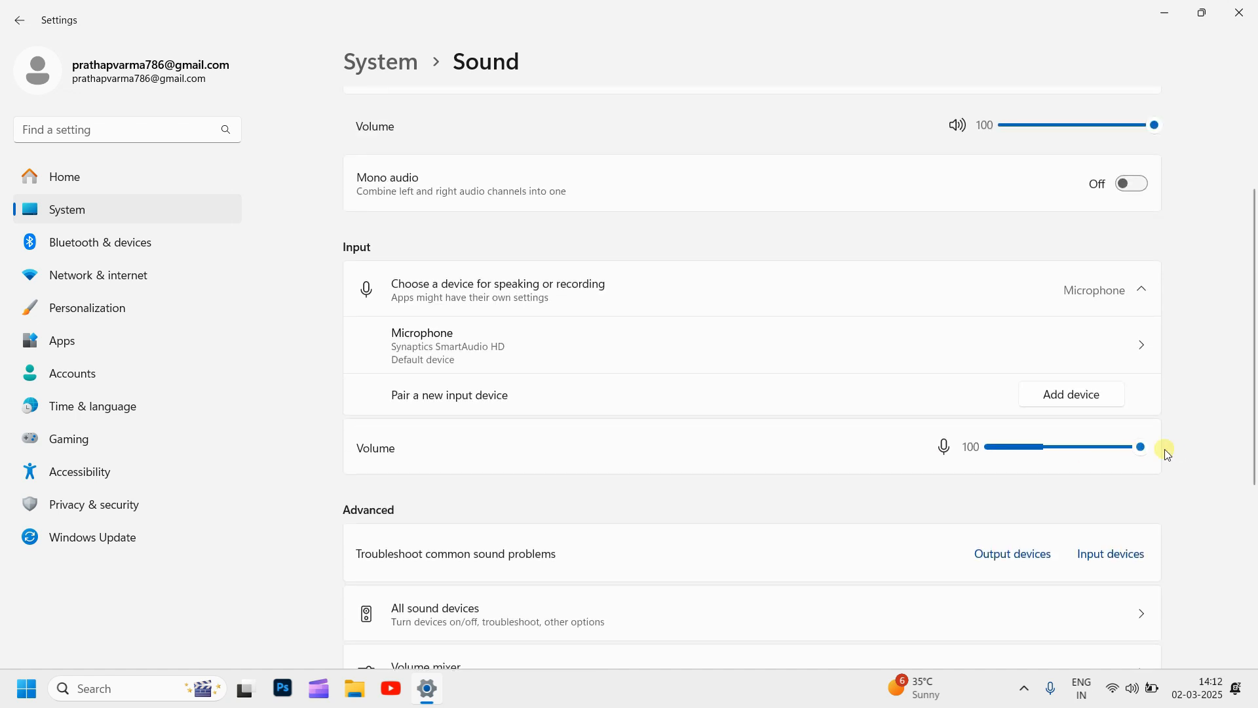
pyautogui.scroll(2, 818, 369)
pyautogui.scroll(-3, 820, 370)
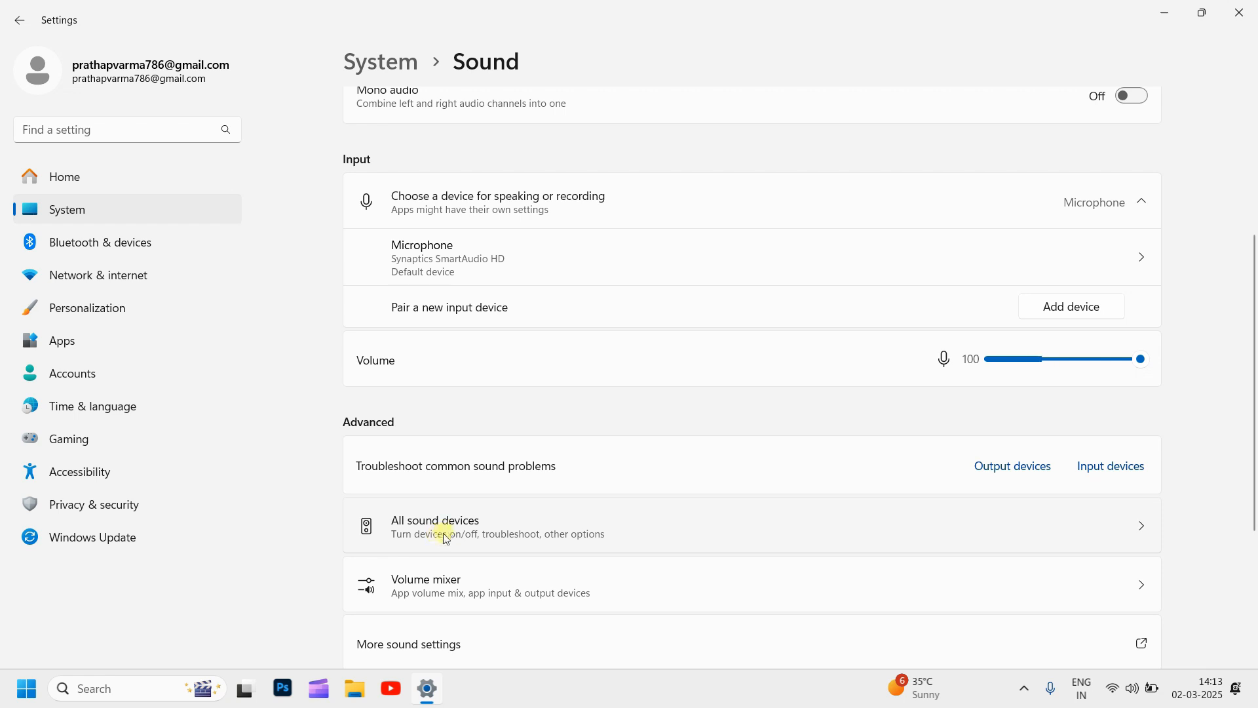
pyautogui.click(487, 531)
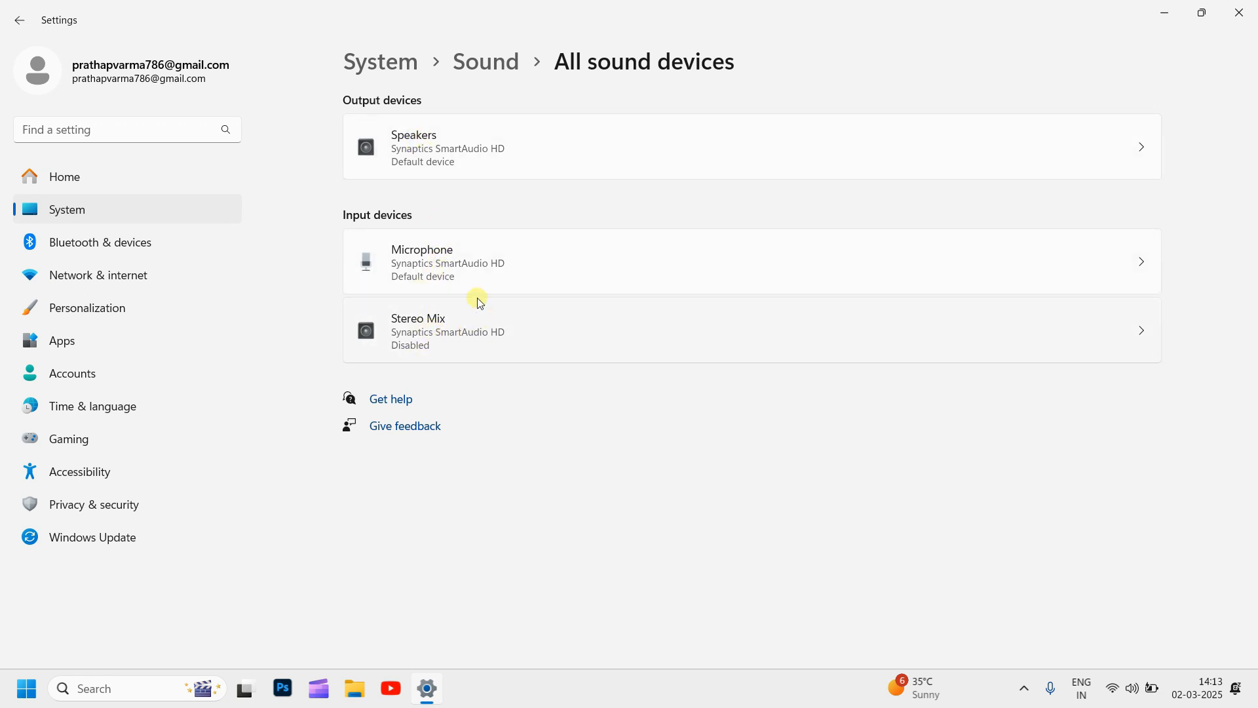
pyautogui.click(505, 262)
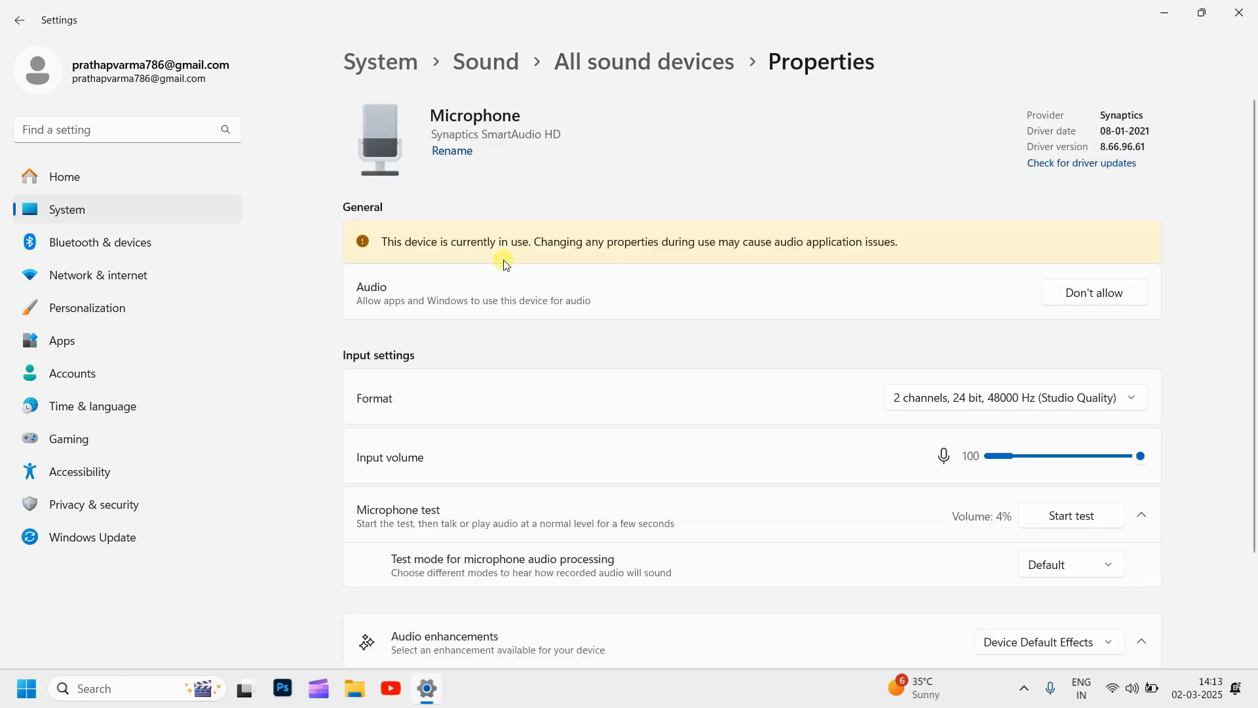
pyautogui.scroll(-2, 595, 410)
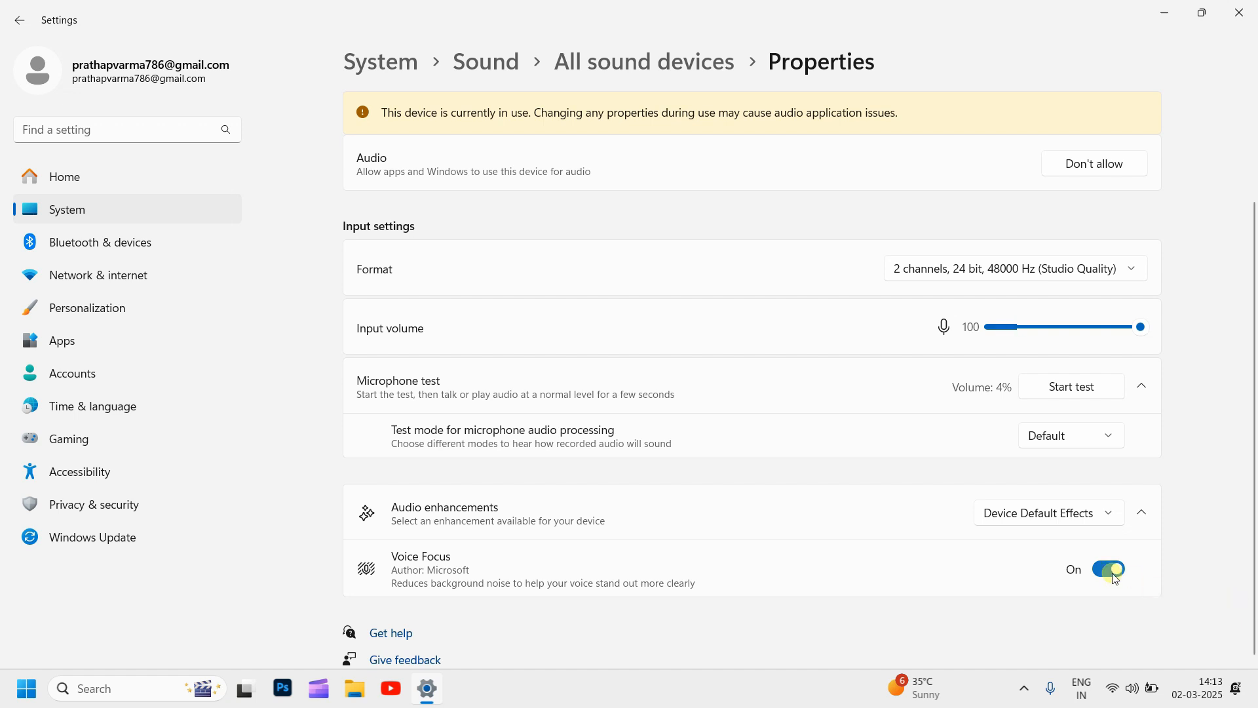
pyautogui.scroll(2, 615, 498)
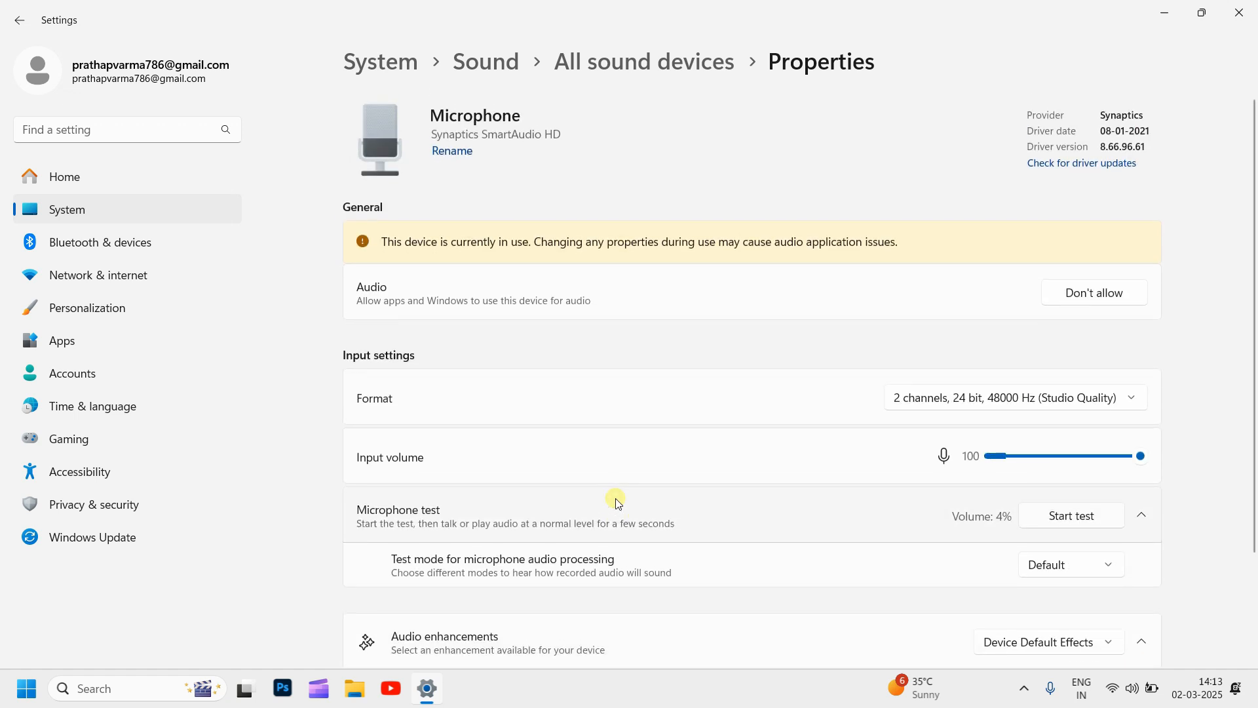
# - Open the System notification settings and look through the list of apps and other senders
pyautogui.click(19, 20)
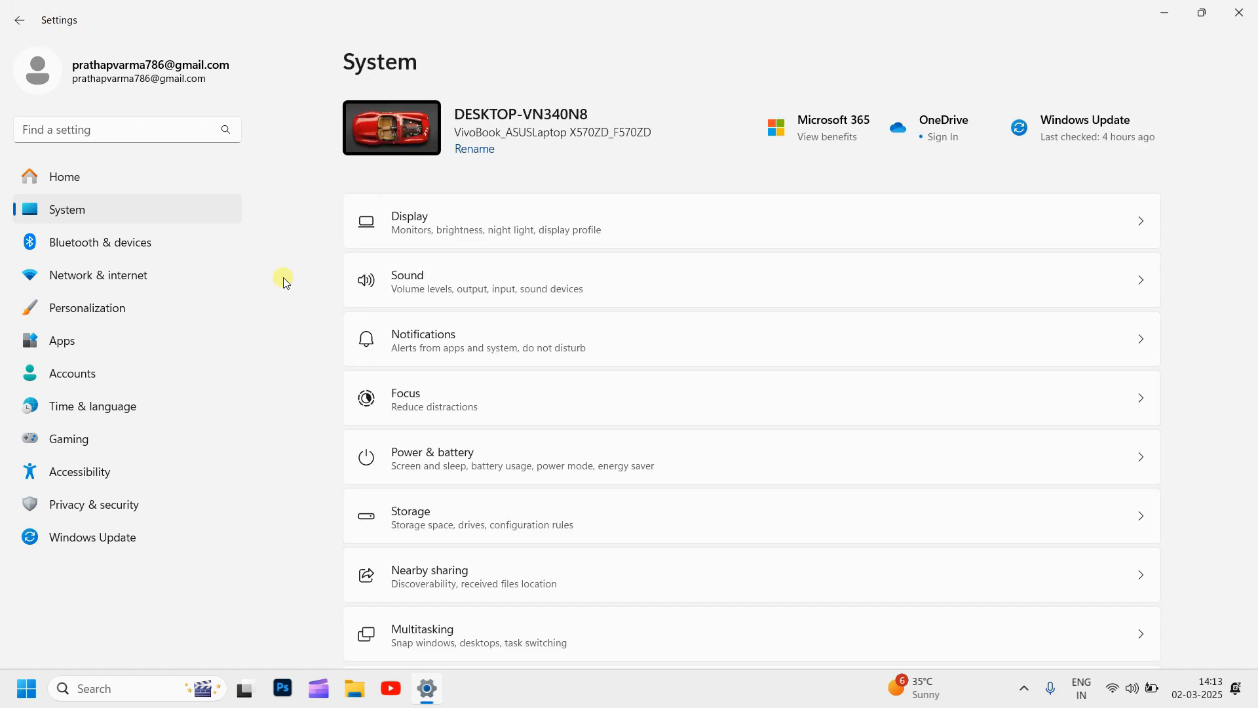
pyautogui.click(448, 343)
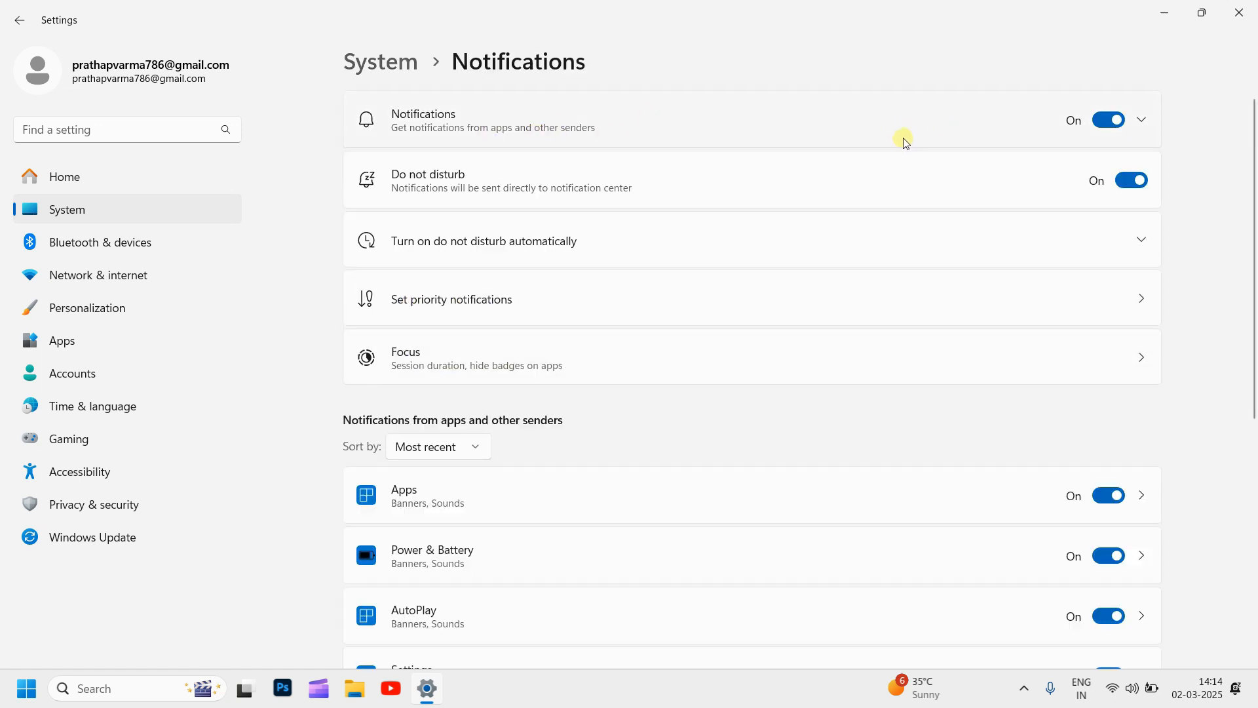
pyautogui.scroll(-4, 852, 196)
pyautogui.scroll(-3, 557, 341)
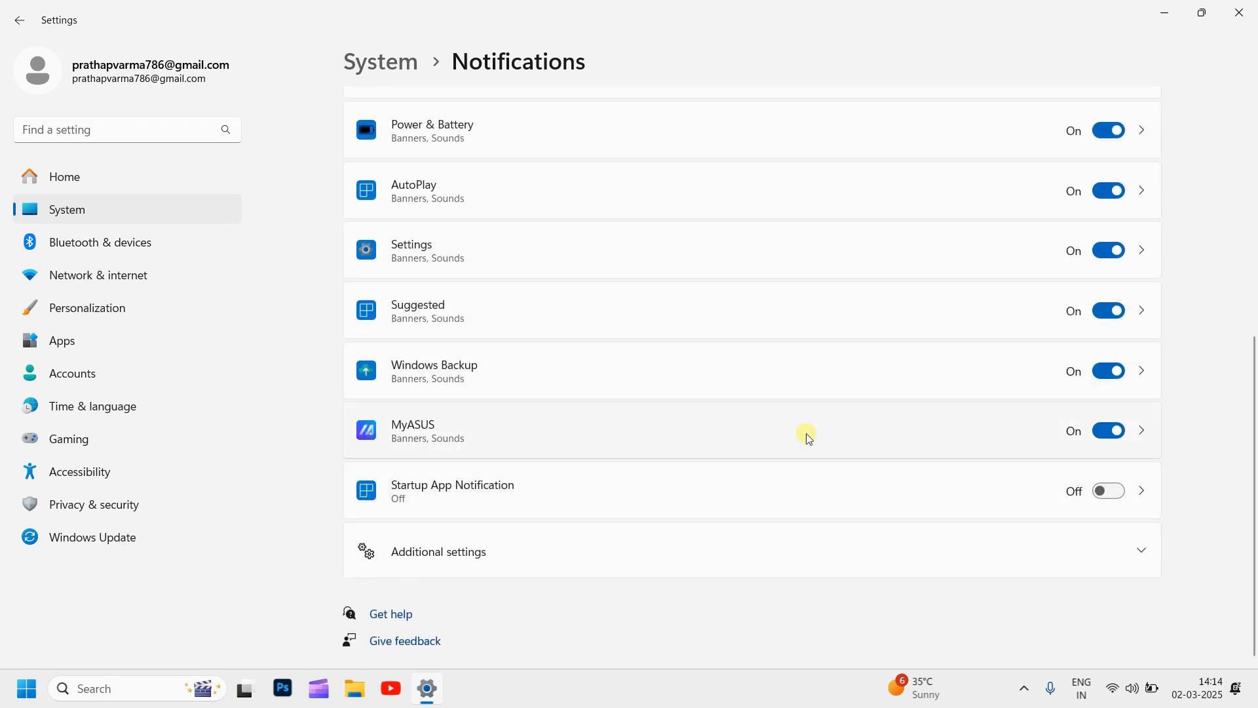
# - Switch notifications from MyASUS off and back on
pyautogui.click(1111, 432)
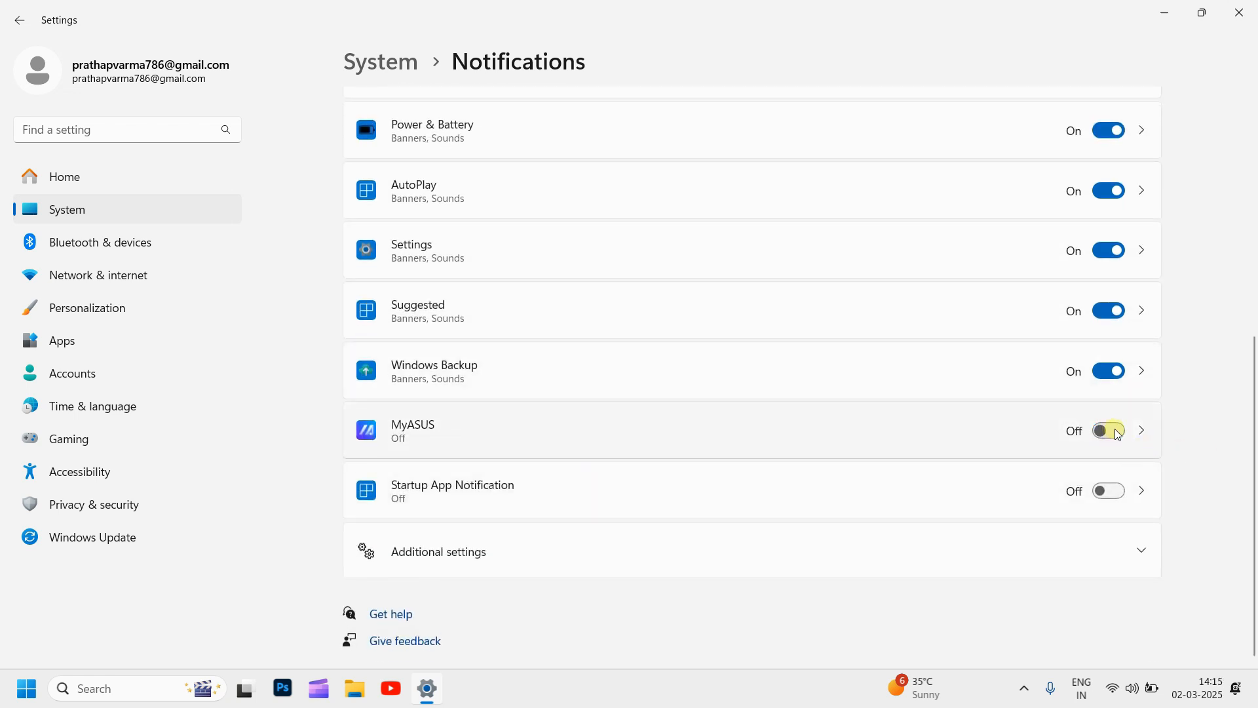
pyautogui.click(1114, 431)
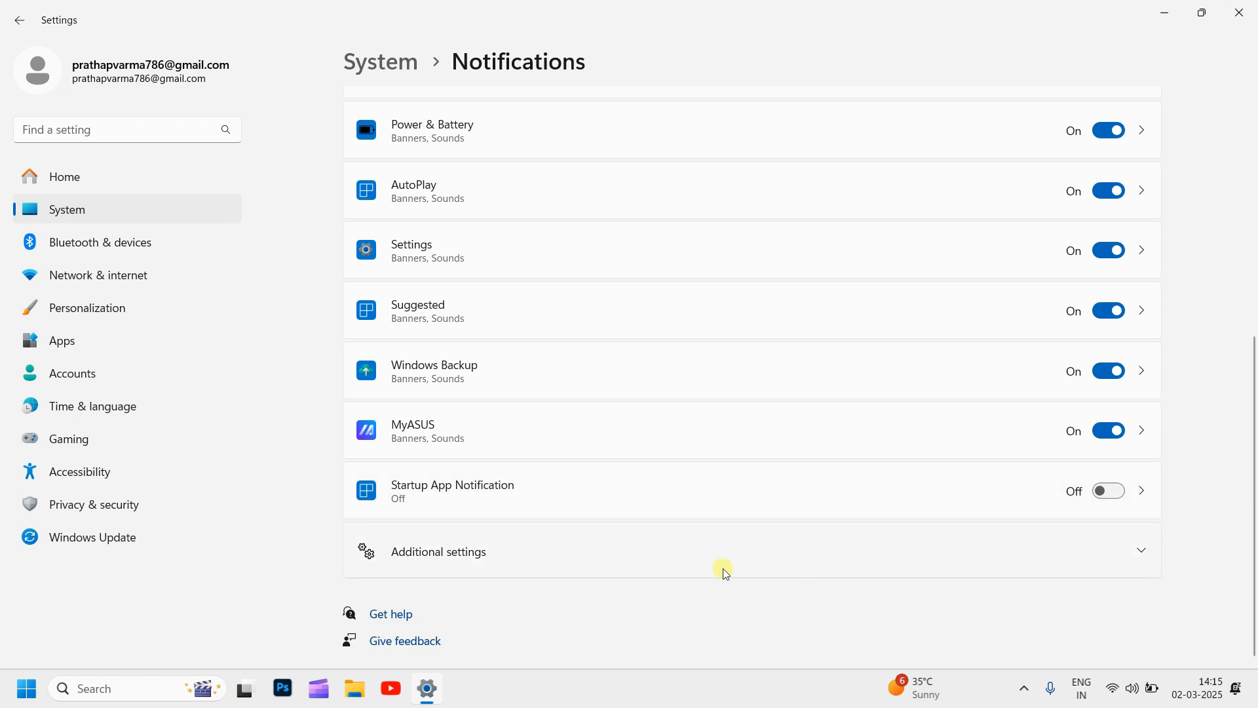
# - Turn off notifications from all apps and other senders, and check the effect on the individual app entries
pyautogui.scroll(2, 708, 459)
pyautogui.scroll(1, 701, 346)
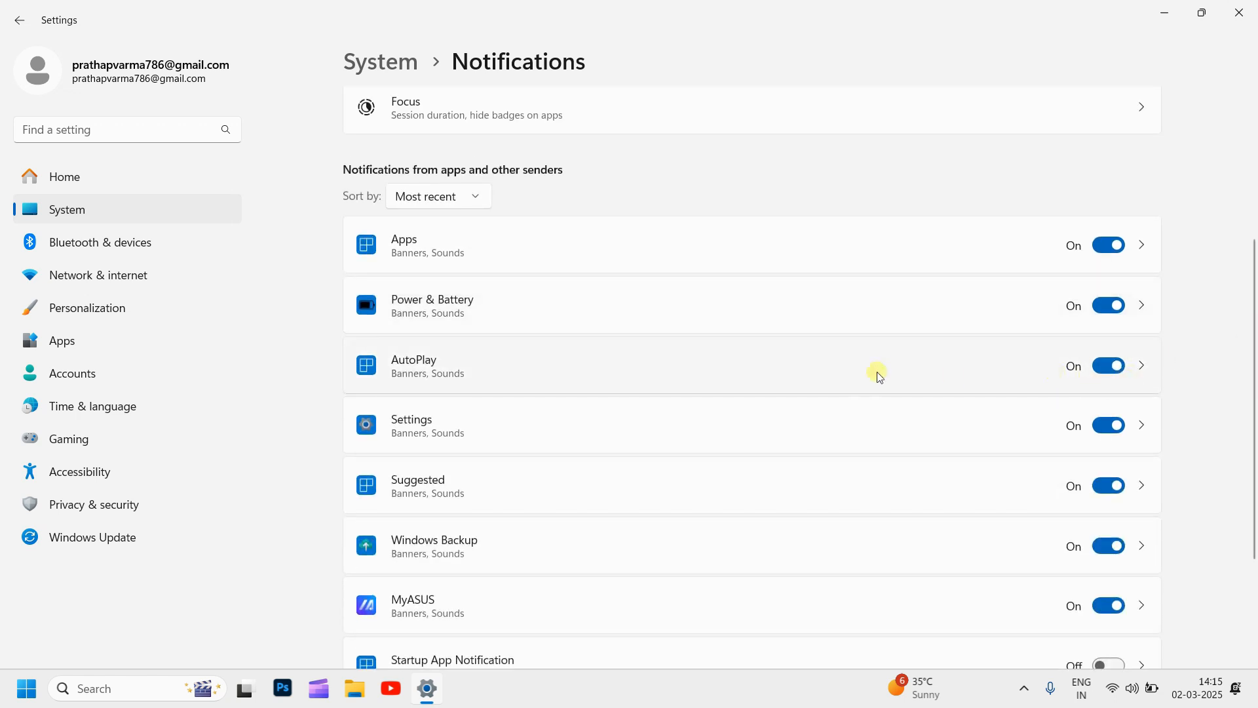
pyautogui.scroll(3, 878, 373)
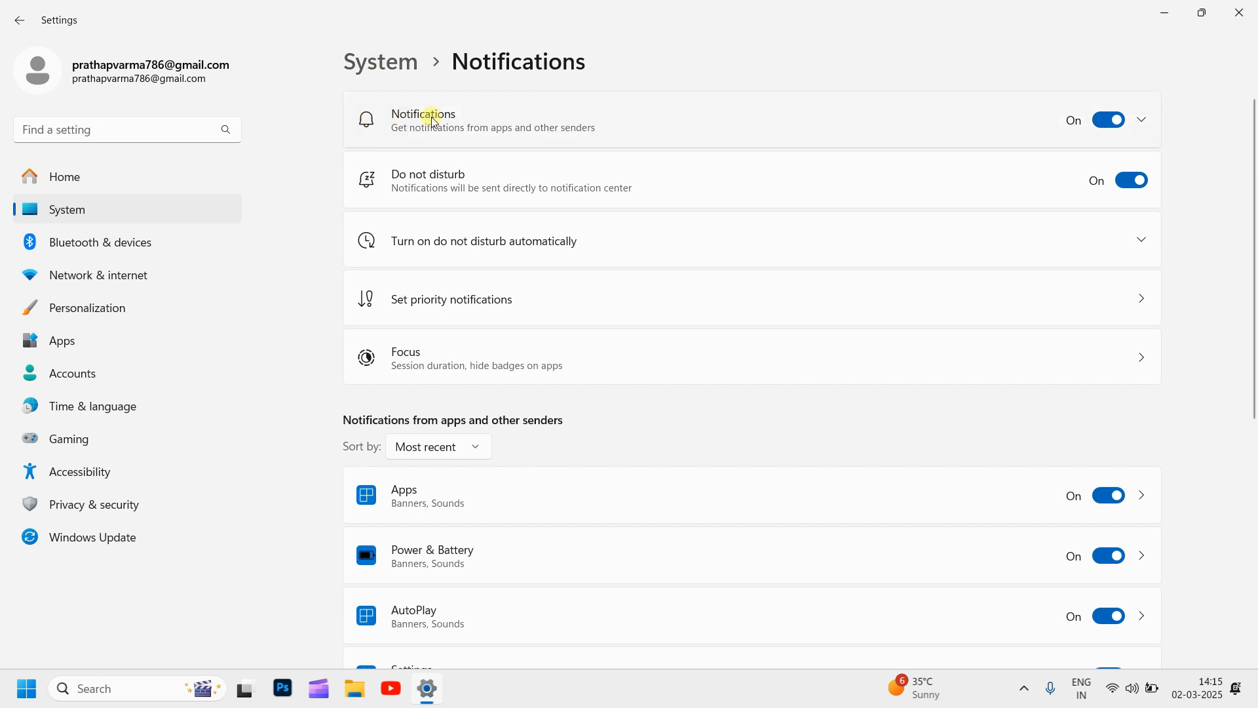
pyautogui.click(1105, 122)
pyautogui.scroll(-6, 974, 317)
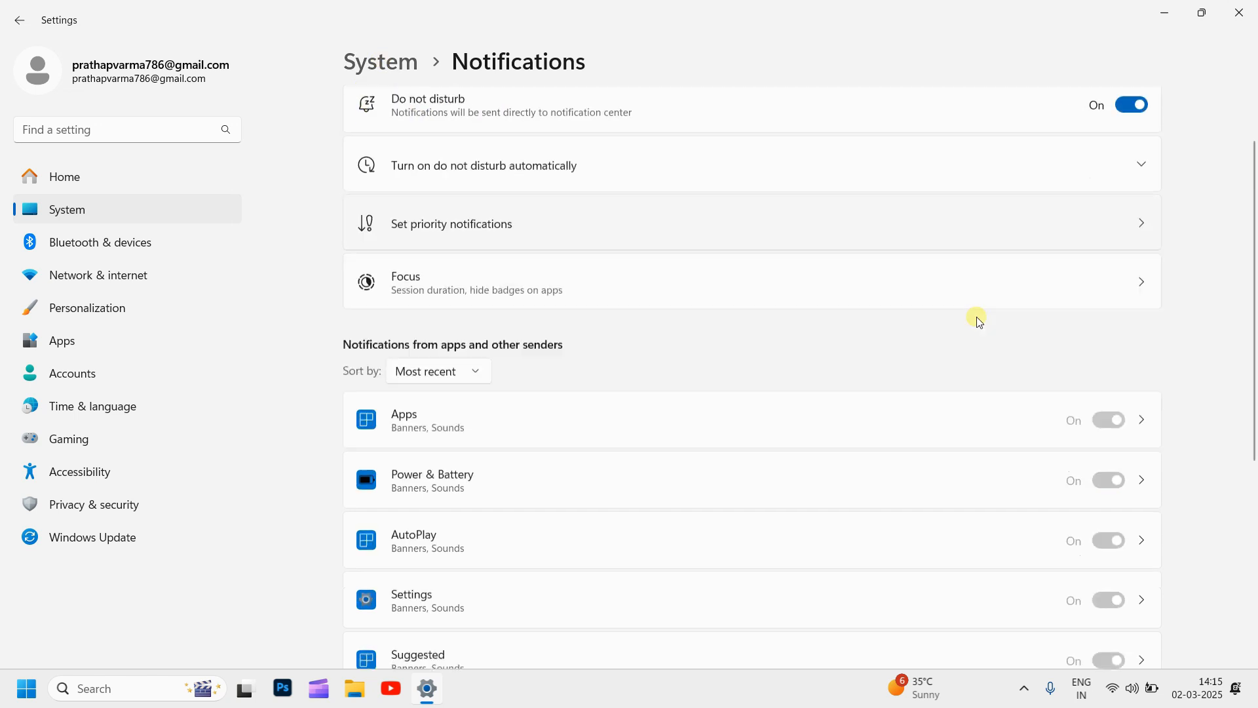
pyautogui.scroll(5, 1078, 469)
pyautogui.scroll(-4, 851, 387)
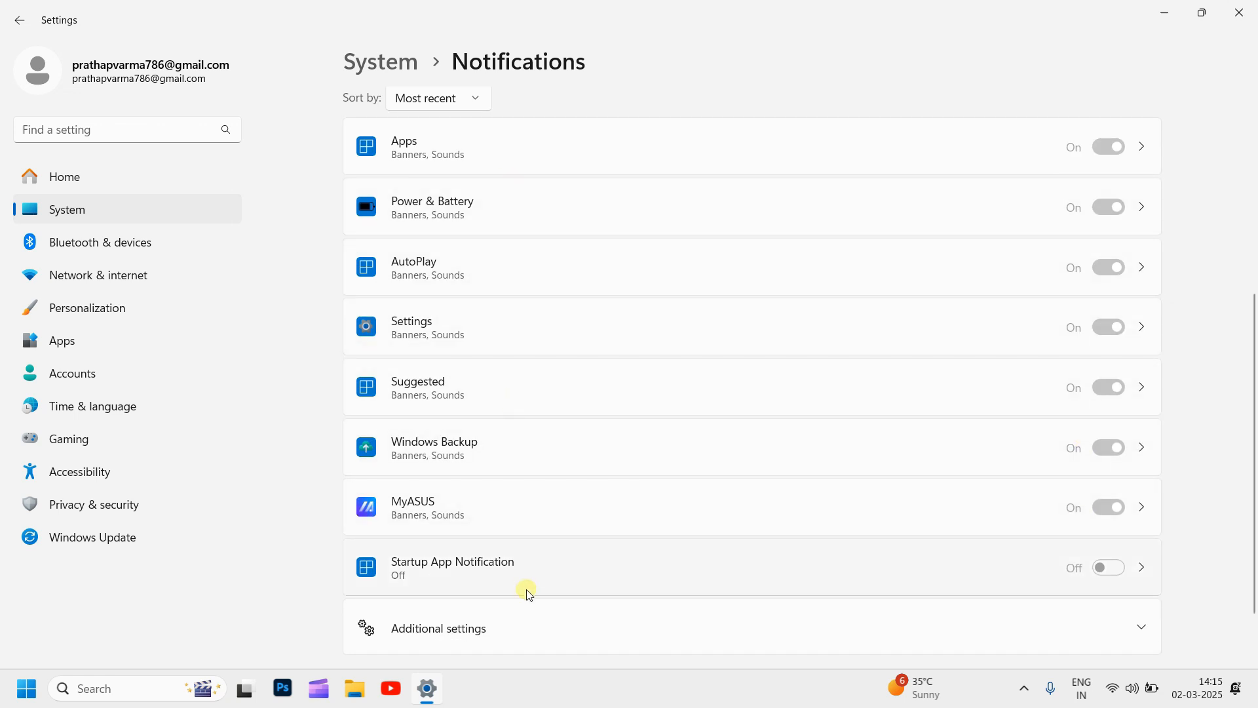
pyautogui.scroll(5, 529, 593)
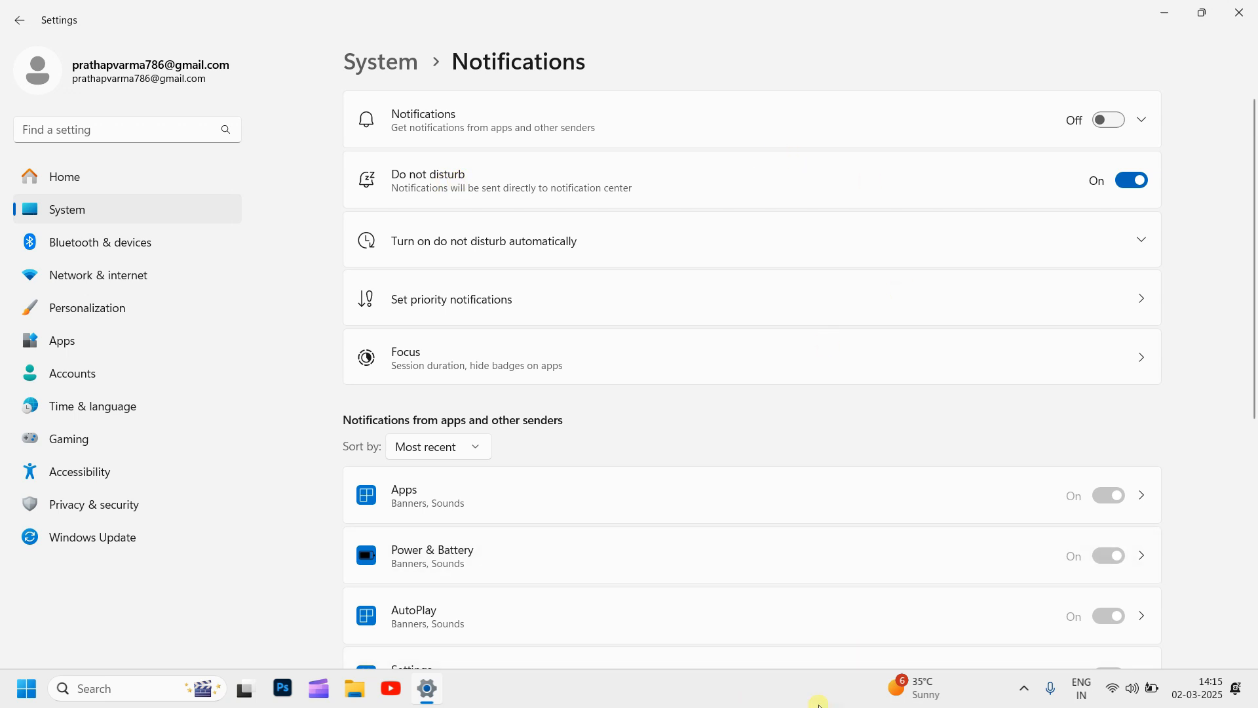
# - Turn off Do not disturb, viewing the notification center before and after the change
pyautogui.click(1239, 691)
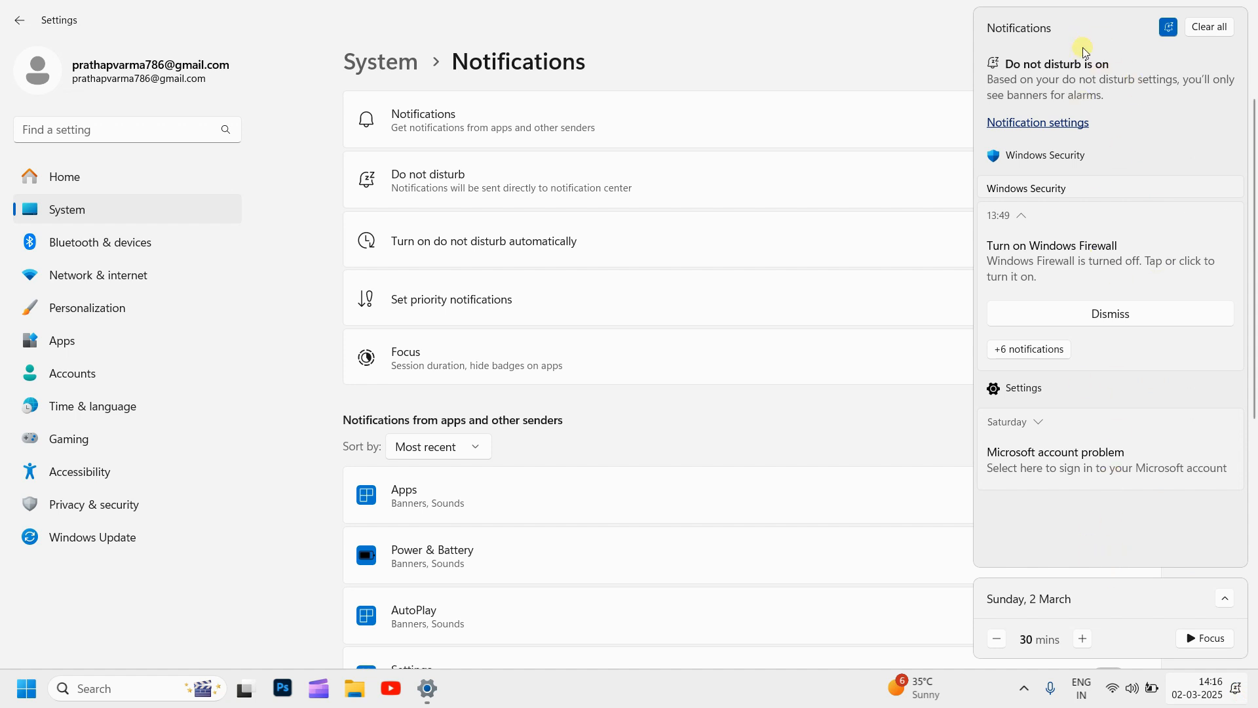
pyautogui.click(825, 65)
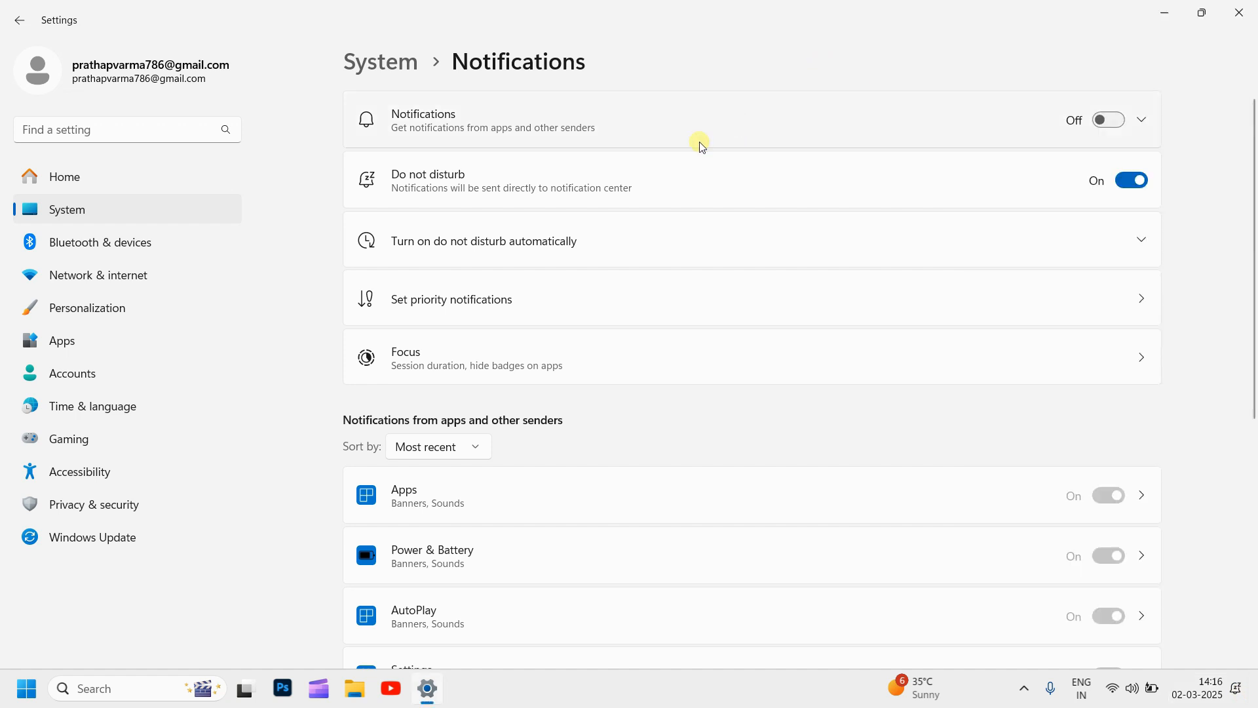
pyautogui.click(1133, 181)
pyautogui.click(1239, 693)
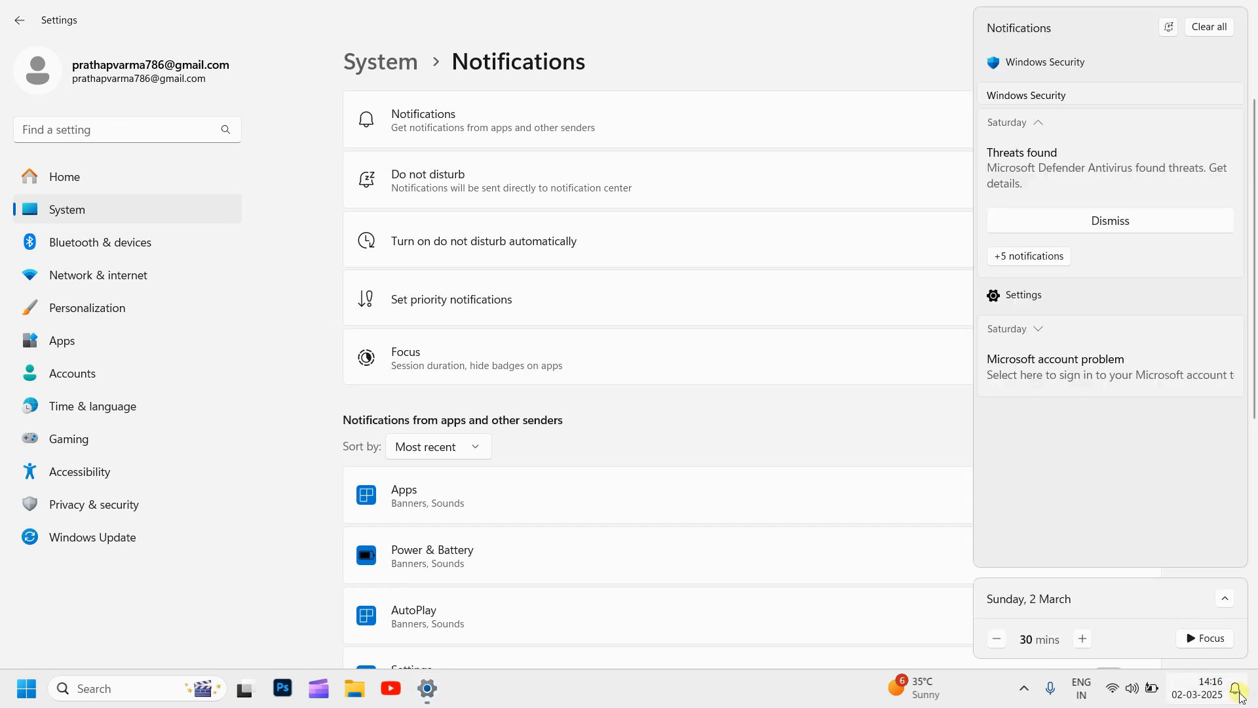
pyautogui.click(1239, 693)
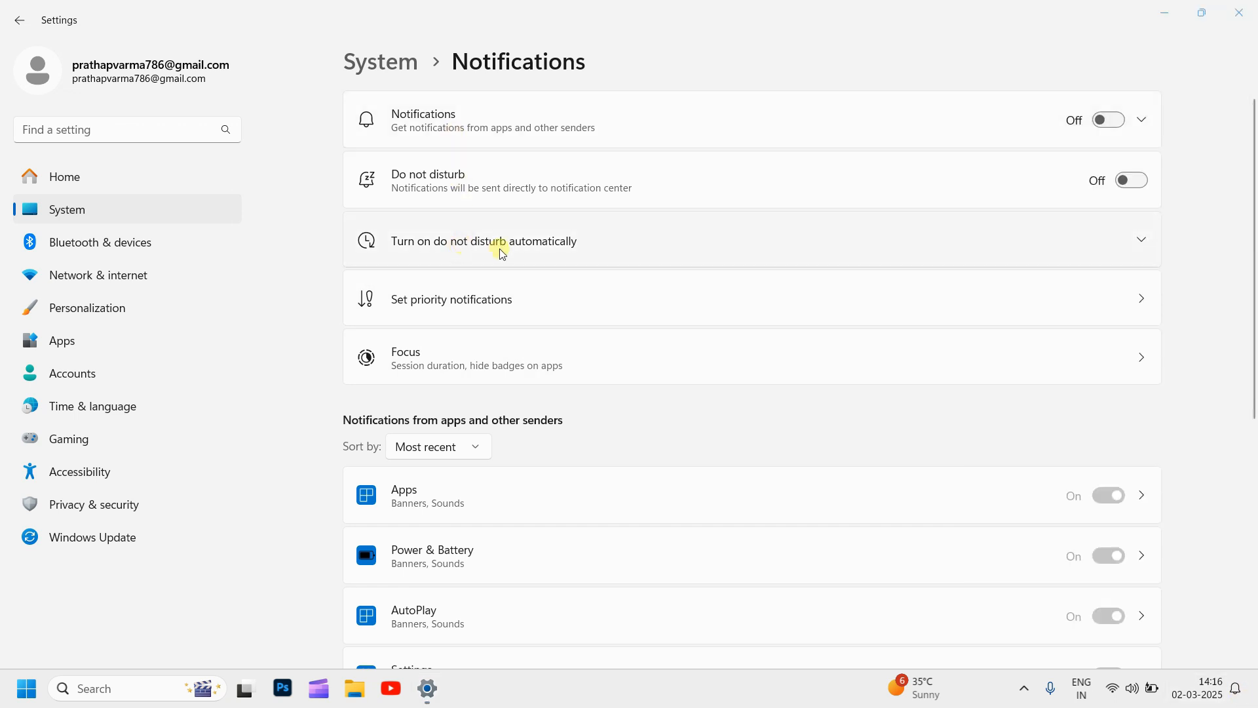
# - Enable the During these times option for turning on do not disturb automatically, and collapse that section
pyautogui.click(611, 242)
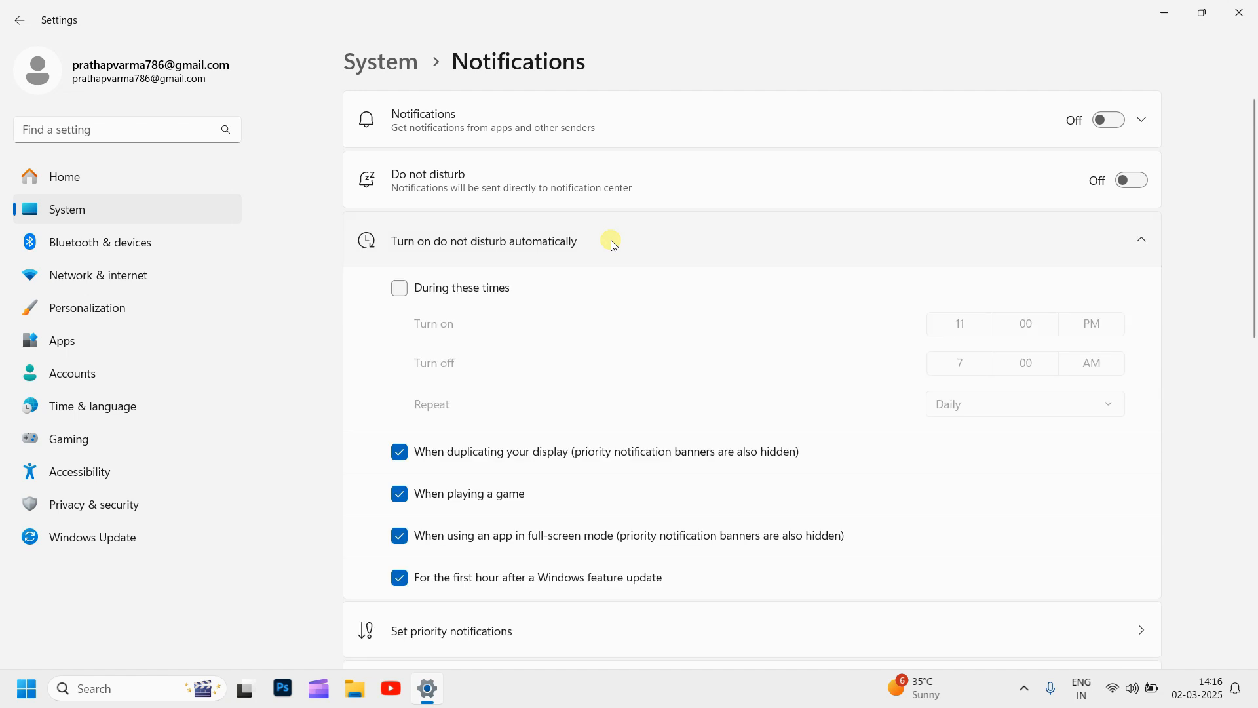
pyautogui.click(401, 292)
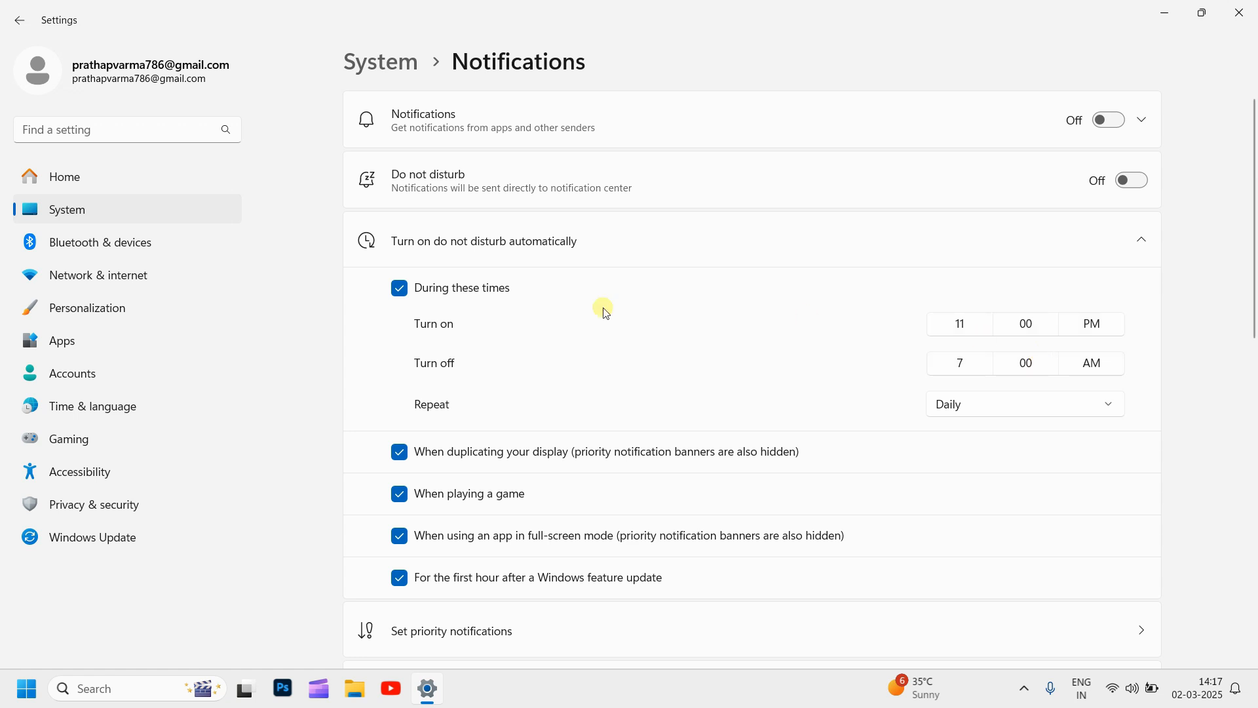
pyautogui.click(578, 220)
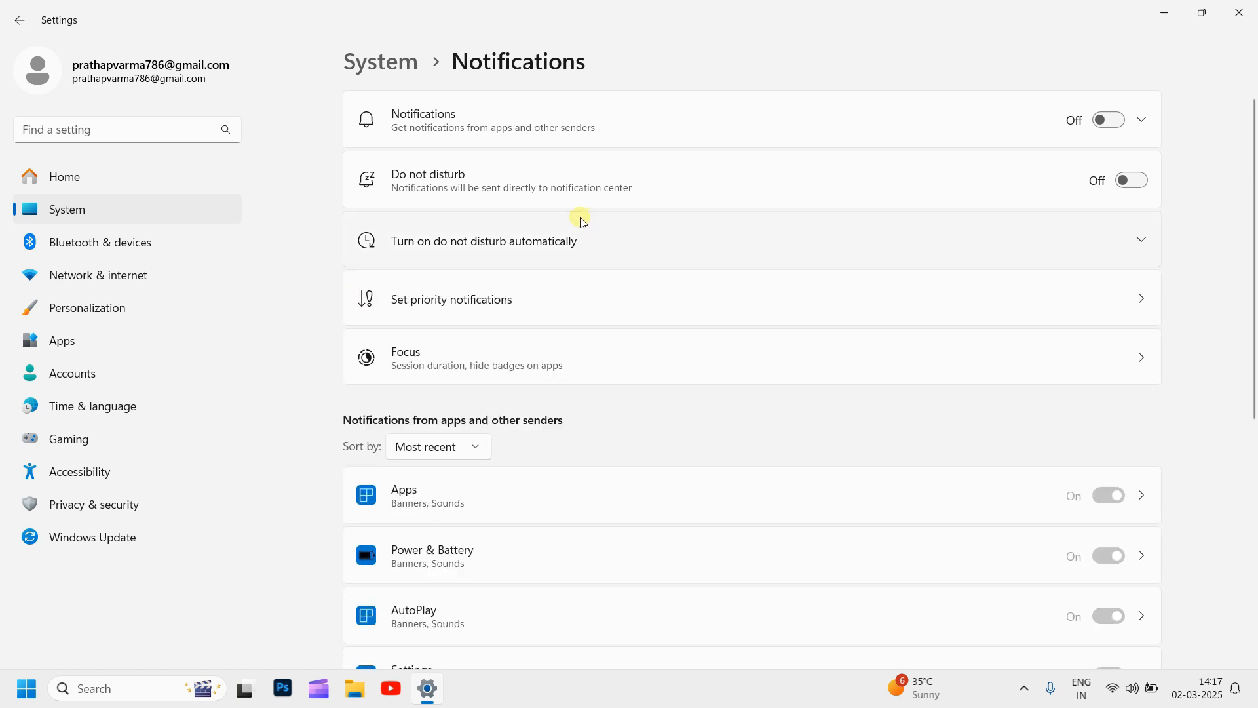
# - Open the Power & battery settings in the System category and view the energy recommendations
pyautogui.click(62, 208)
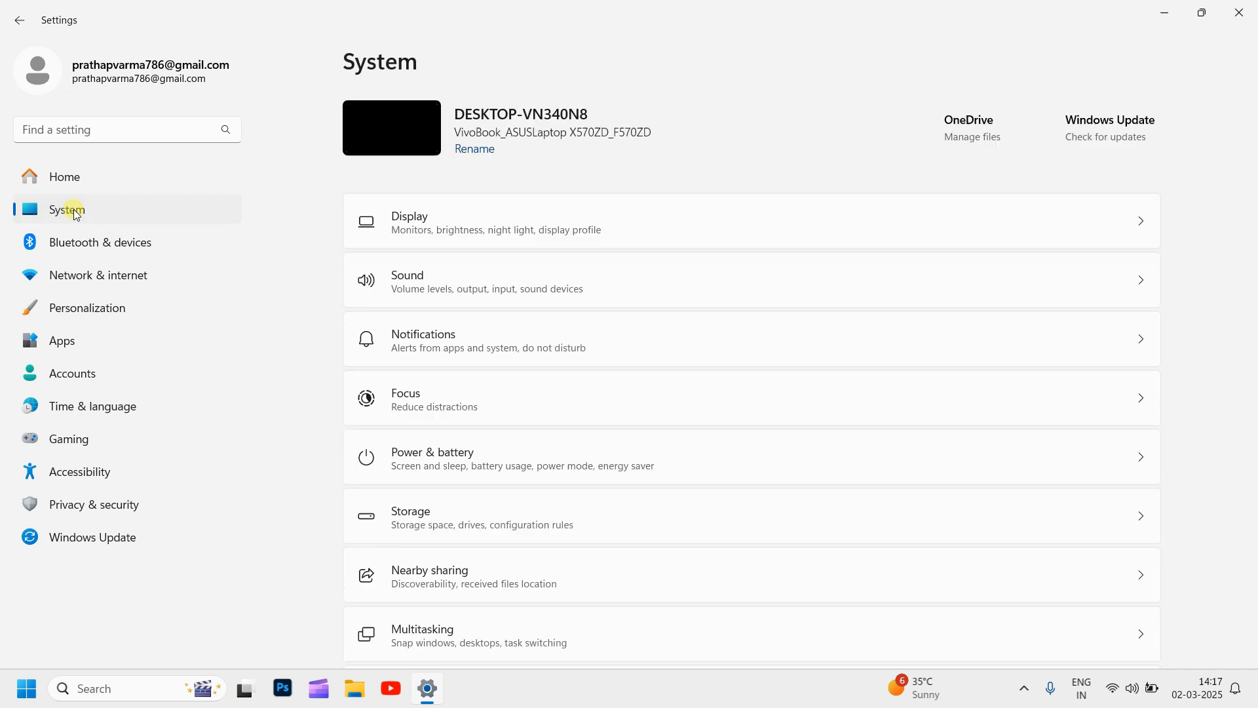
pyautogui.scroll(-3, 639, 346)
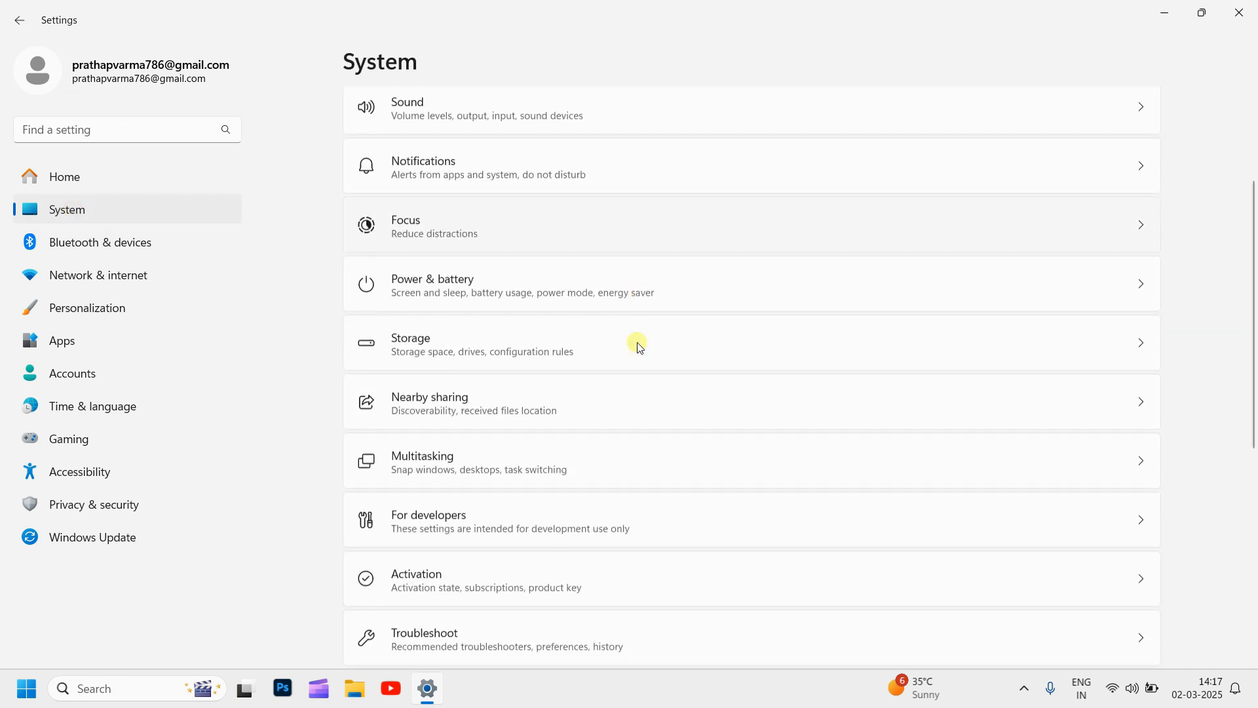
pyautogui.click(479, 295)
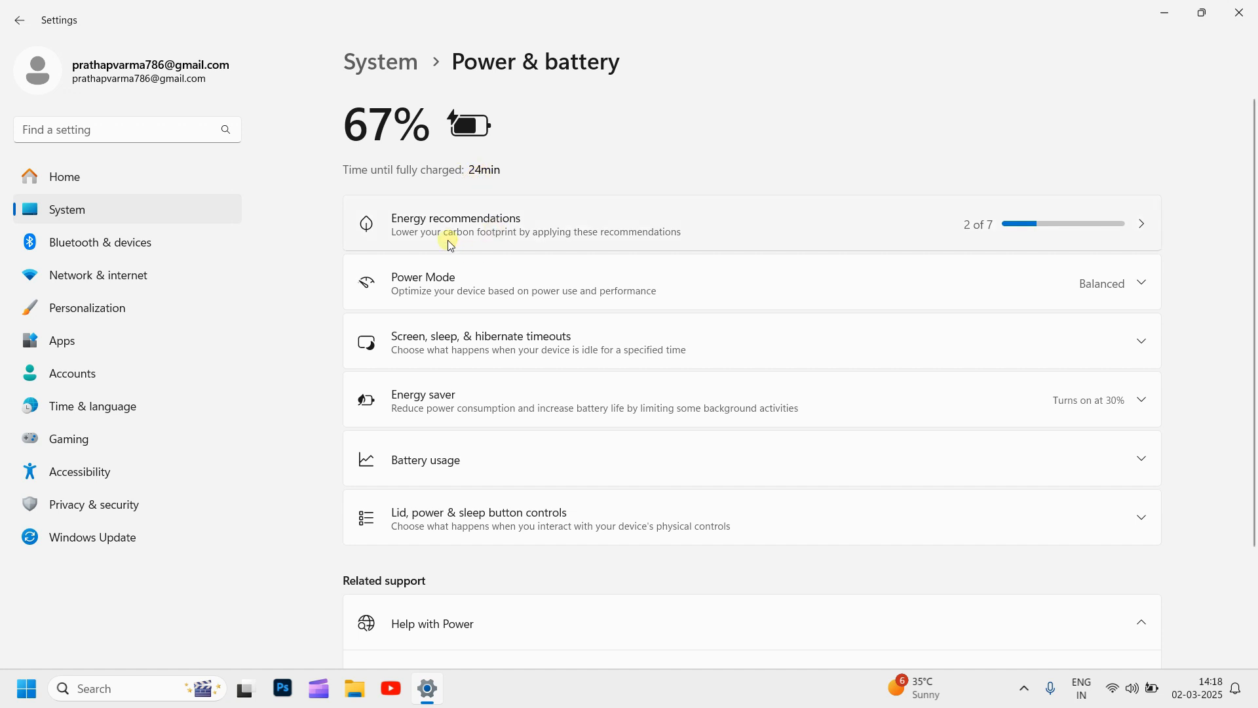
pyautogui.click(773, 221)
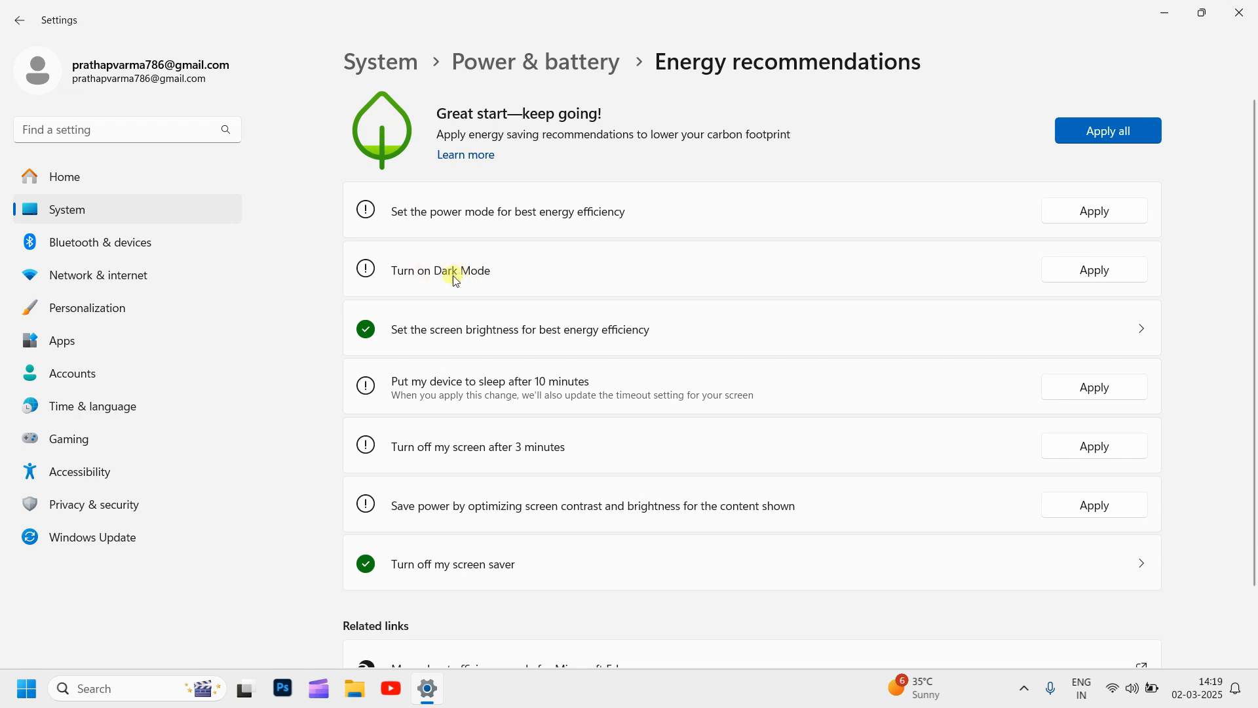
# - View the Start menu in the current theme and apply the energy recommendation to turn on Dark Mode
pyautogui.click(33, 690)
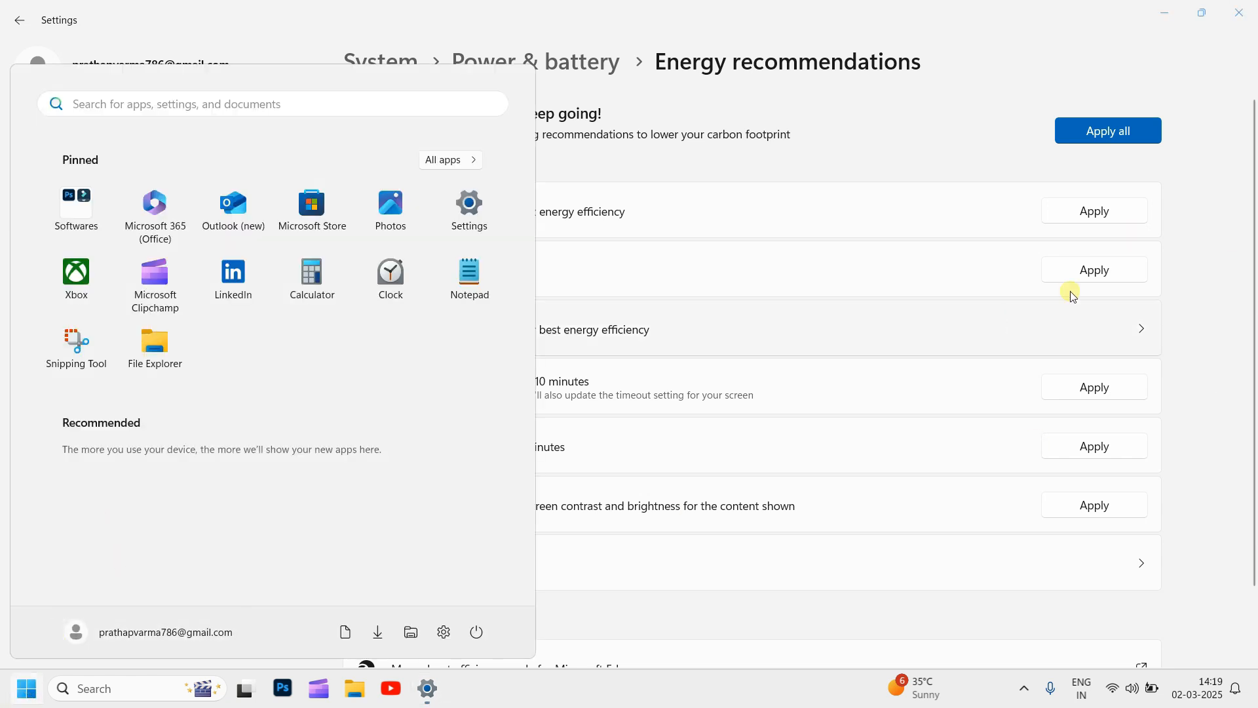
pyautogui.click(829, 612)
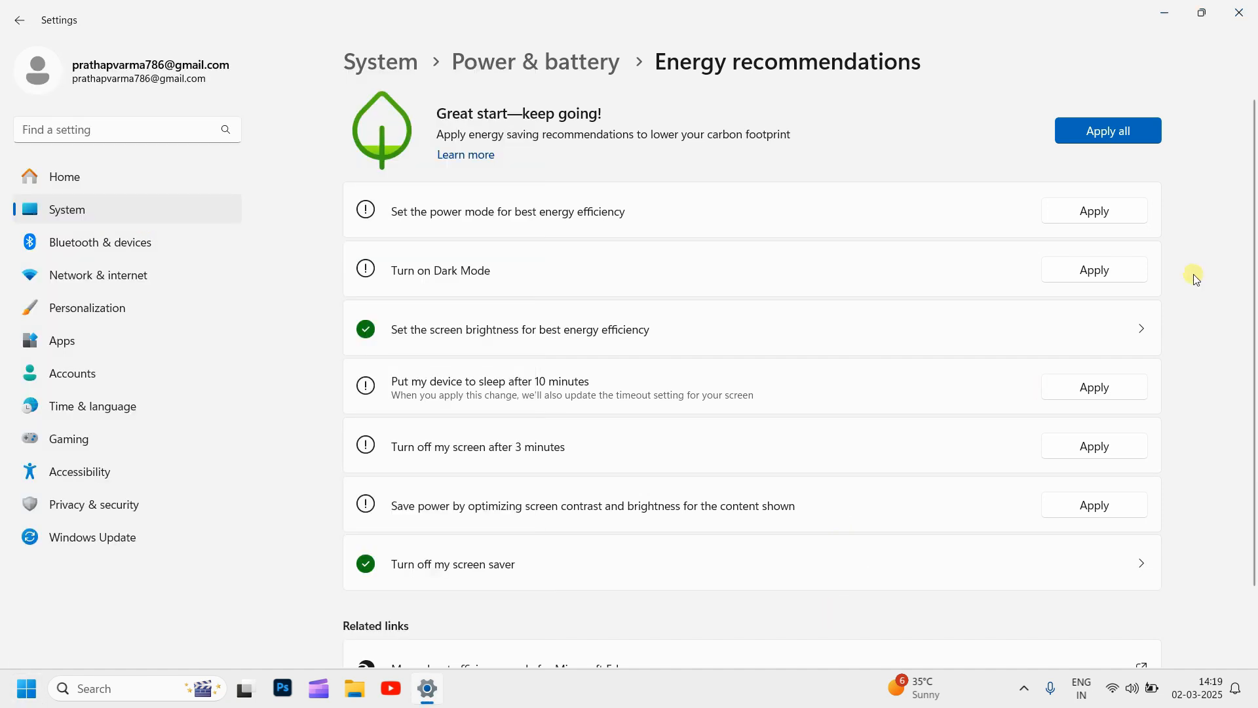
pyautogui.click(1110, 276)
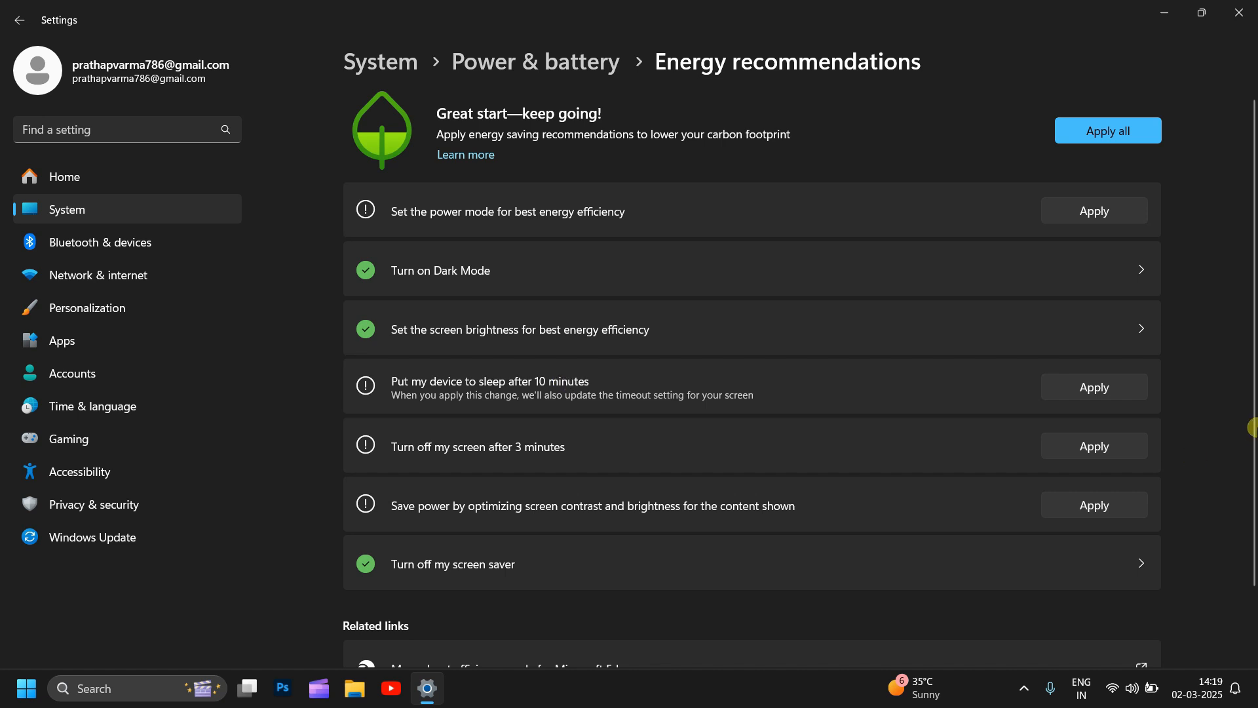
# - Apply the energy recommendations for sleep after 10 minutes, screen off after 3 minutes, optimized screen contrast and brightness, and the best energy efficiency power mode
pyautogui.click(1125, 384)
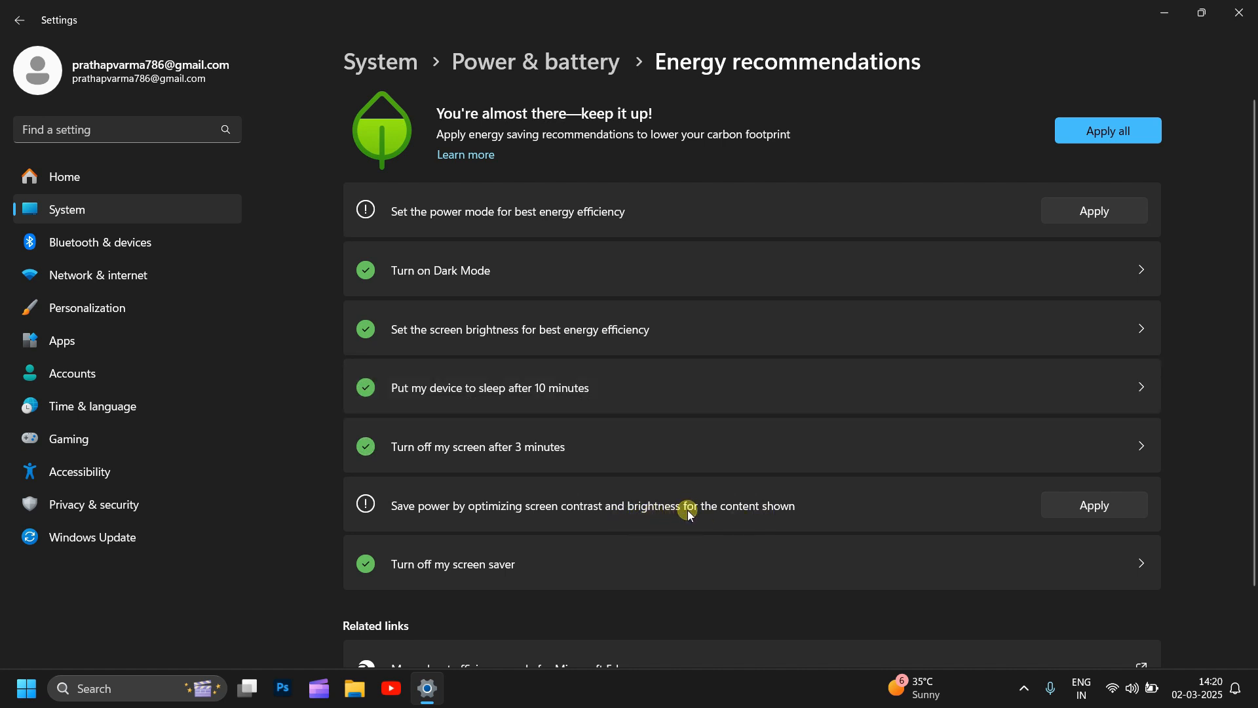
pyautogui.click(1077, 508)
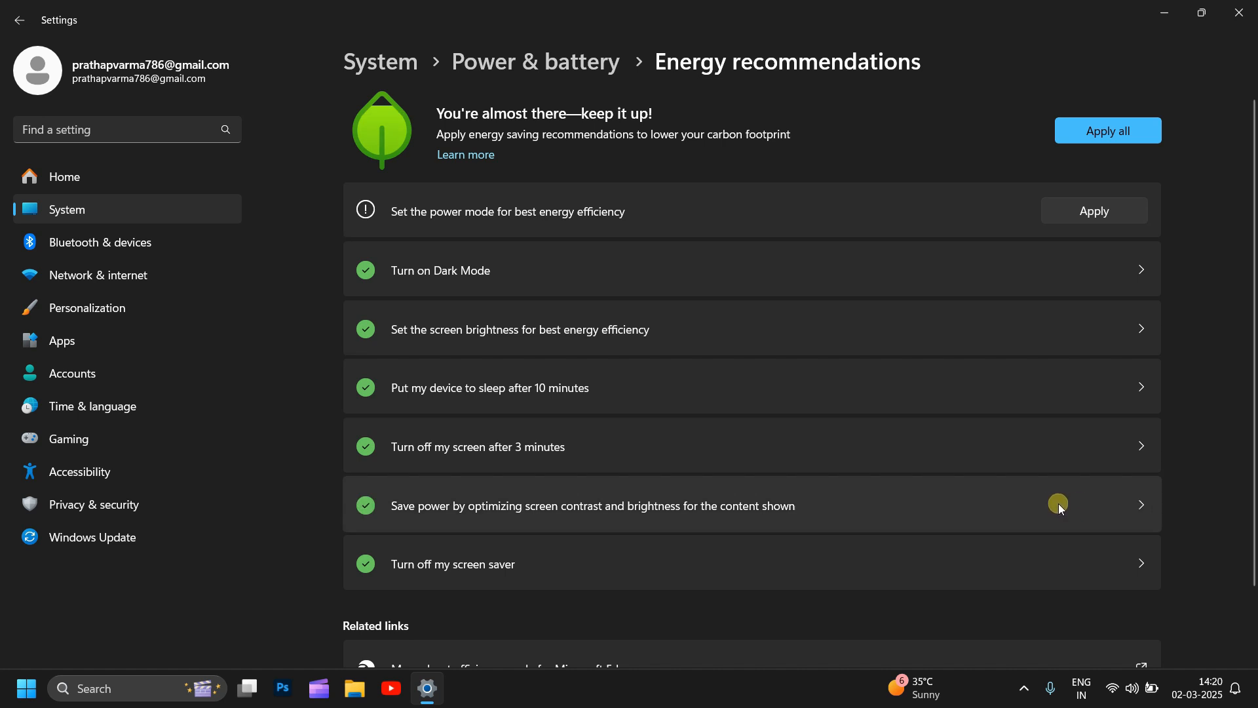
pyautogui.click(1078, 209)
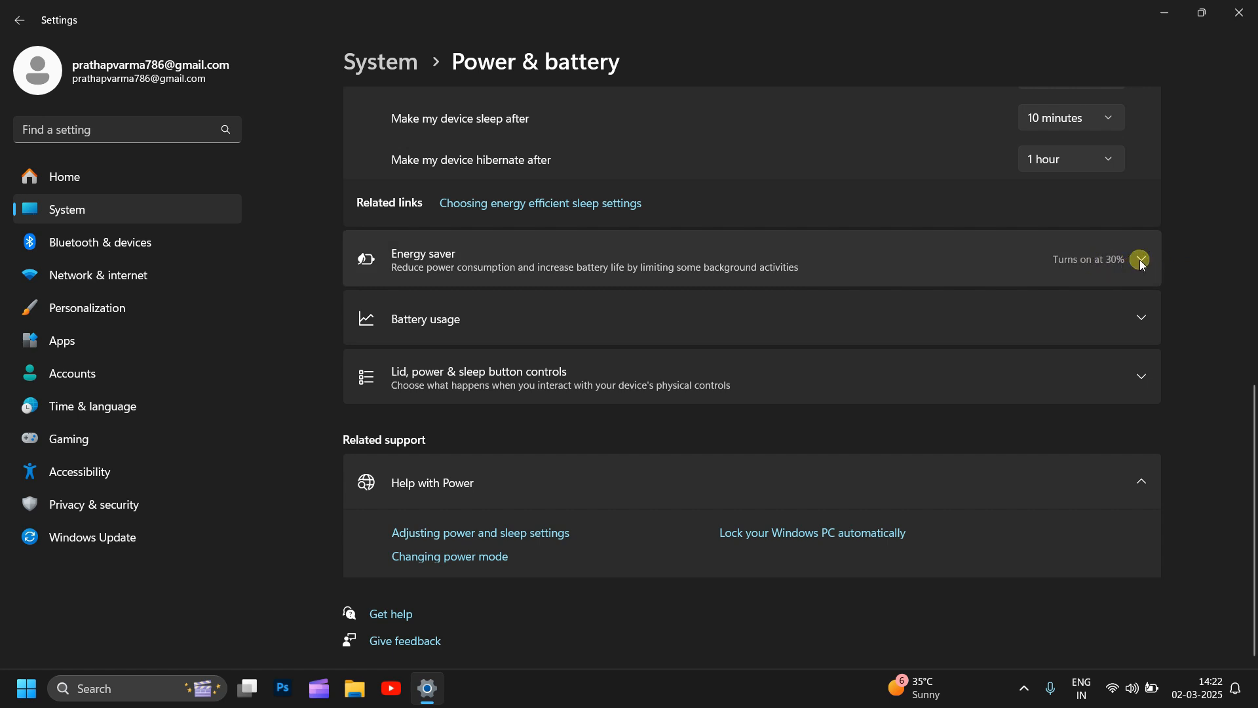
# - Expand the Energy saver section of the Power & battery settings and examine its options
pyautogui.click(1140, 260)
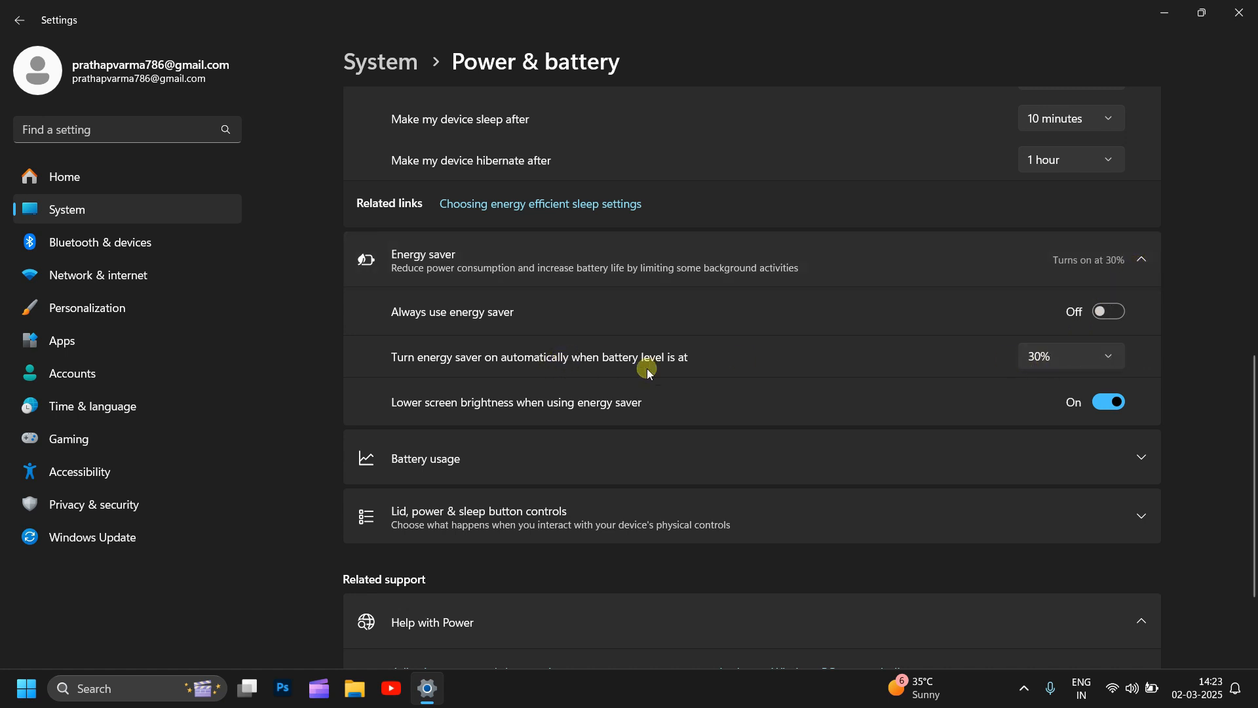
# - Keep the automatic energy saver level at 30% and try the Always use energy saver and lower screen brightness switches
pyautogui.click(1106, 357)
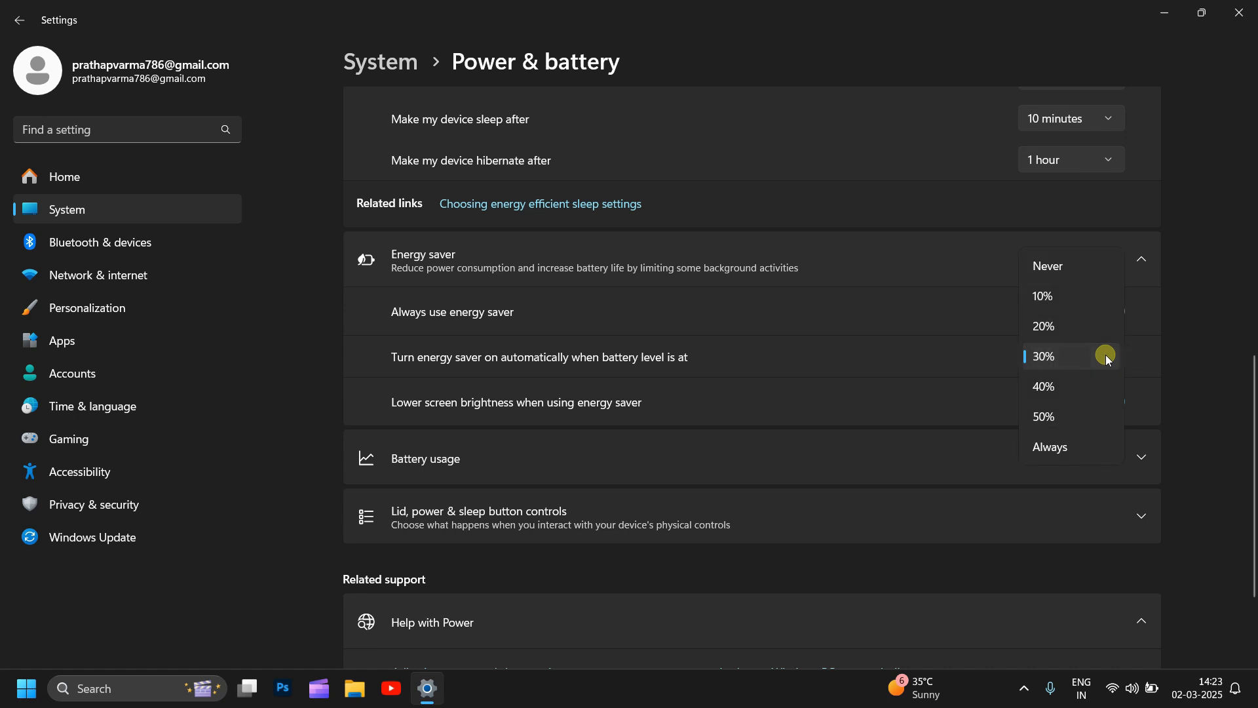
pyautogui.click(1050, 360)
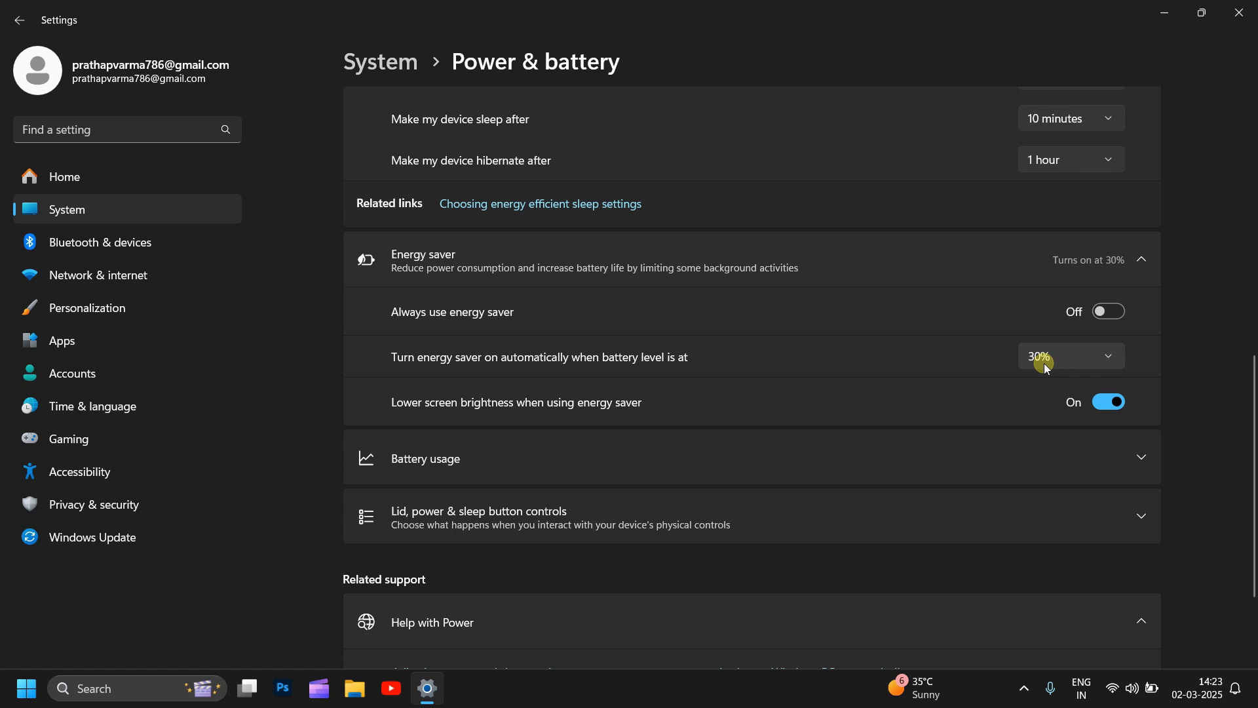
pyautogui.click(1114, 312)
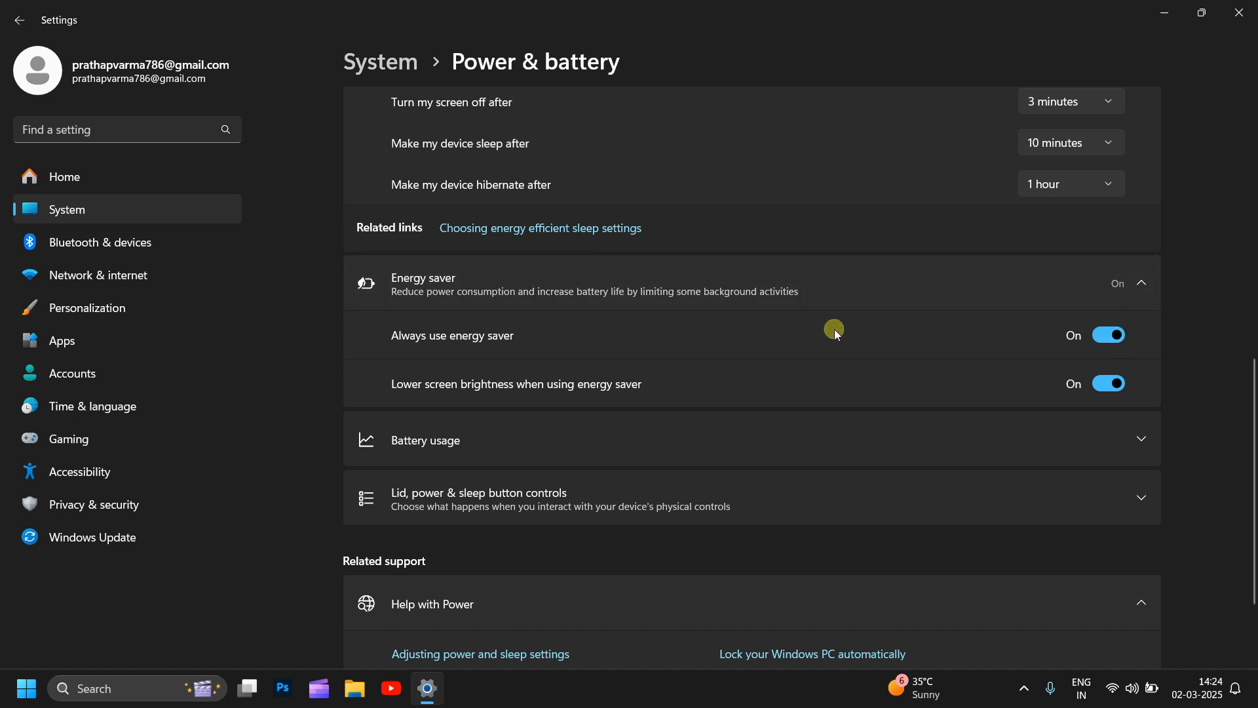
pyautogui.click(1108, 336)
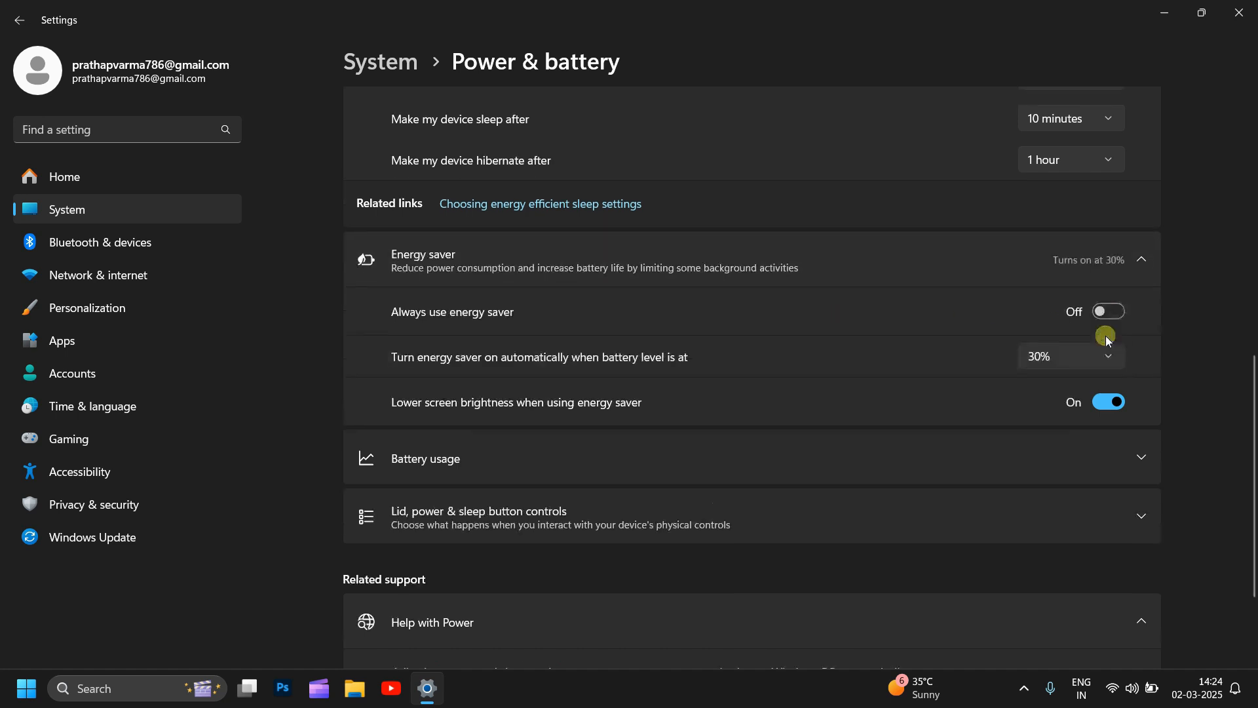
pyautogui.click(1106, 407)
pyautogui.click(1120, 405)
# - Expand Battery usage and view the battery levels for the last 7 days, switching back to the last 24 hours
pyautogui.scroll(-2, 871, 391)
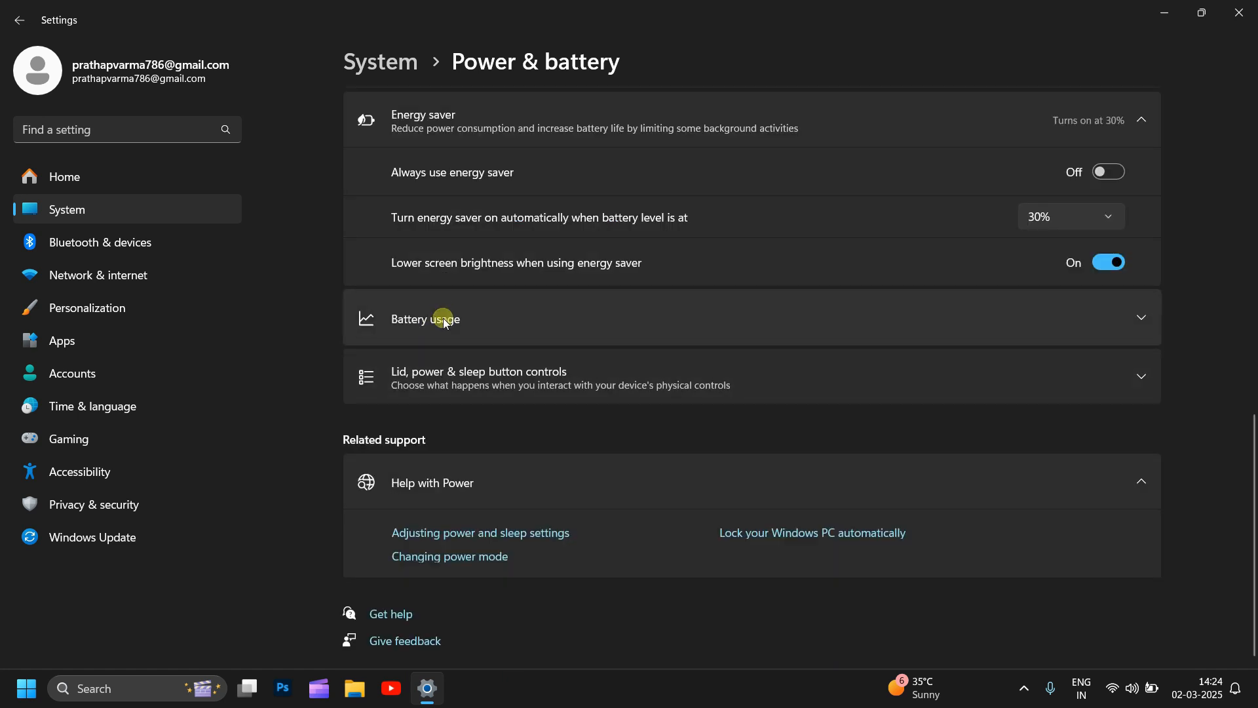
pyautogui.click(471, 324)
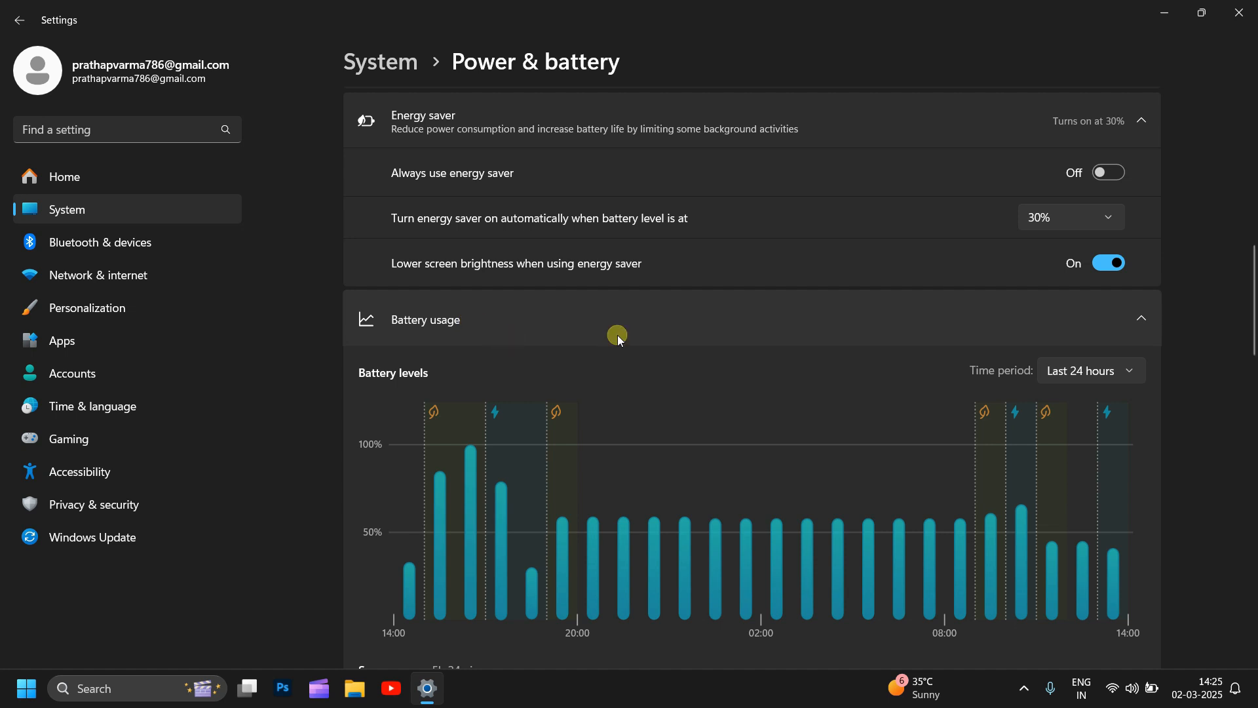
pyautogui.scroll(-1, 613, 338)
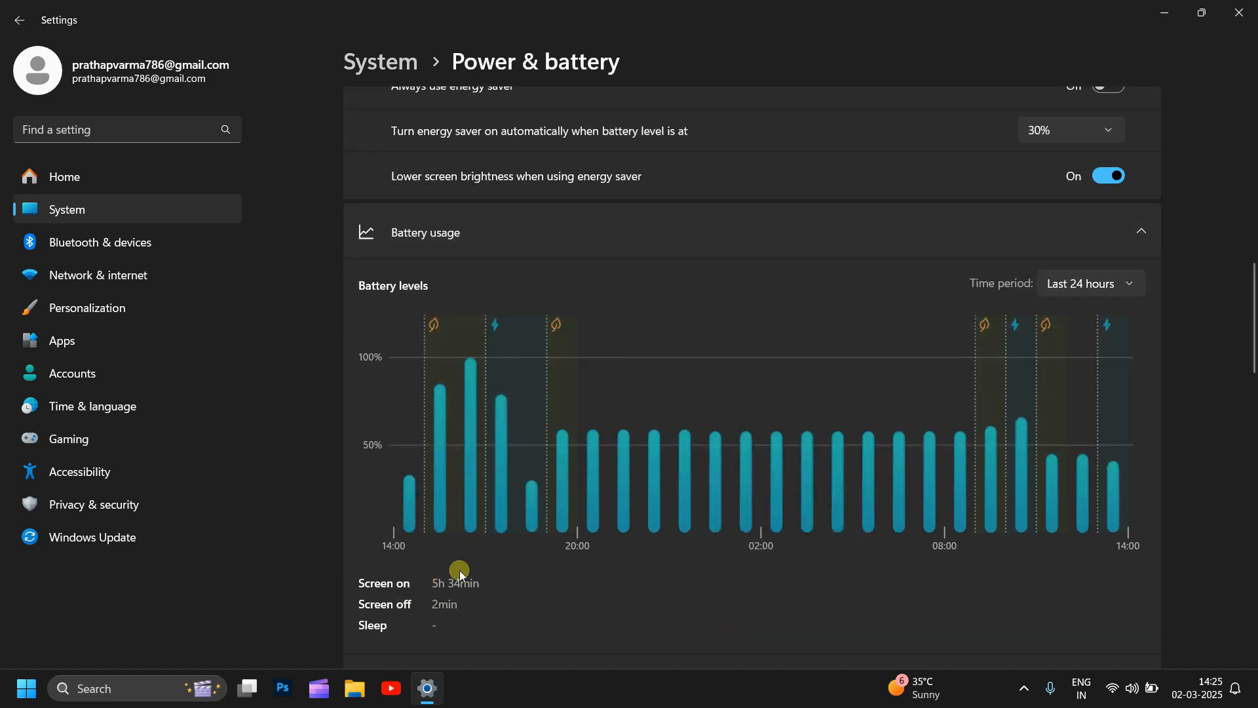
pyautogui.click(1101, 288)
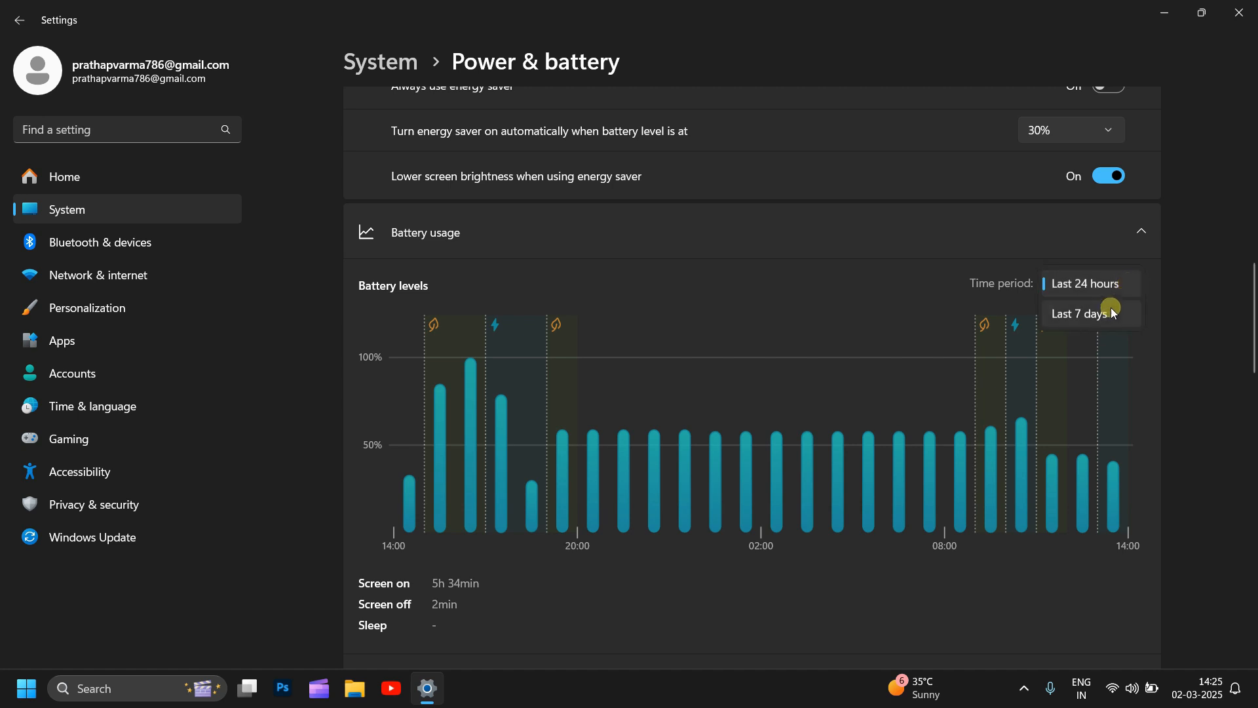
pyautogui.click(1107, 314)
pyautogui.click(1105, 284)
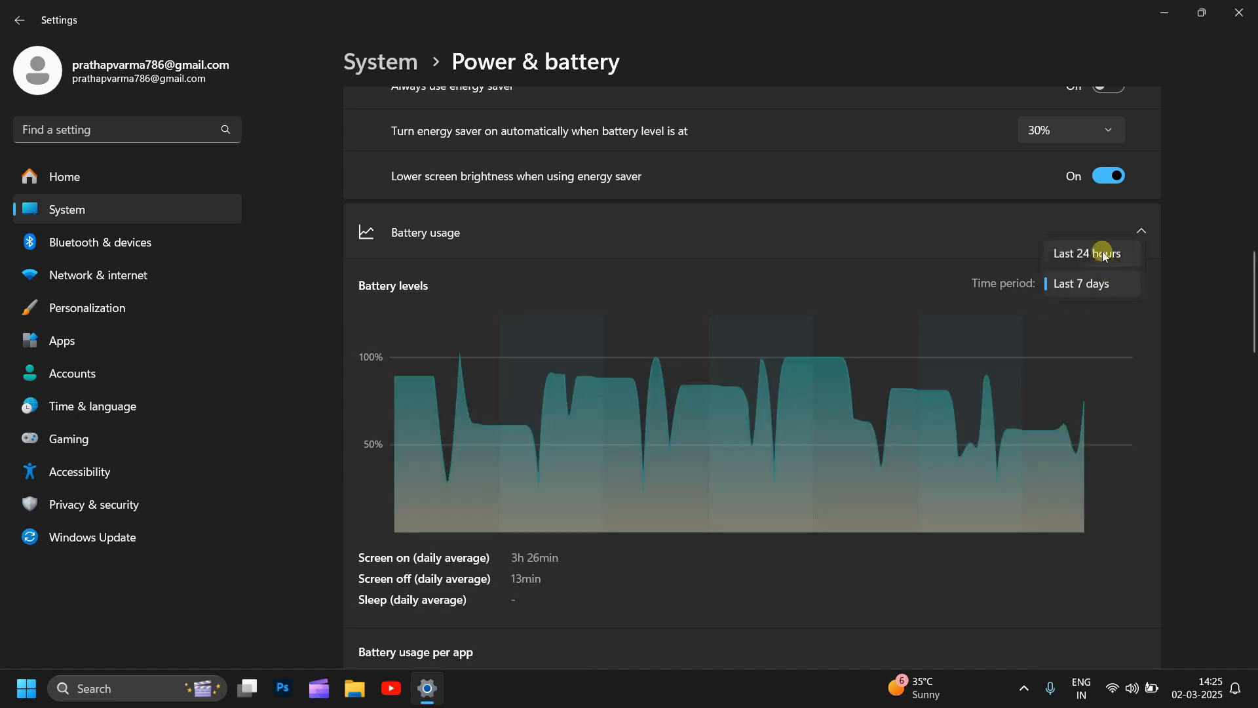
pyautogui.click(1102, 254)
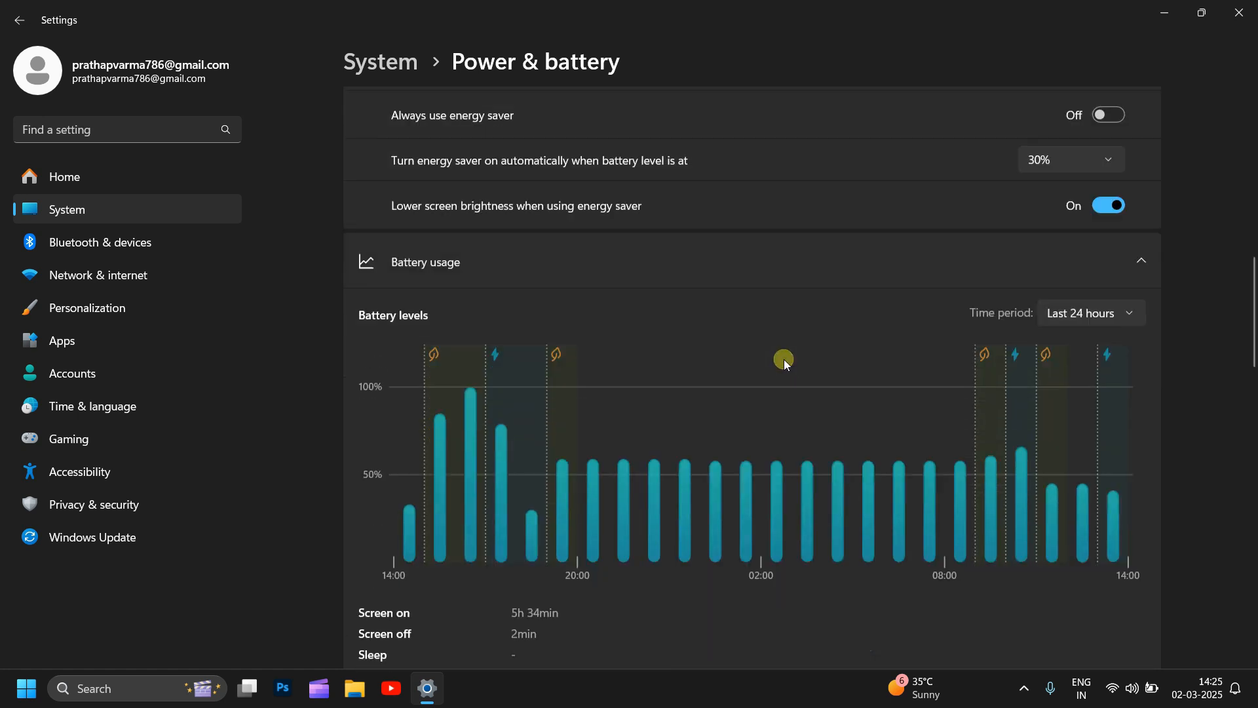
# - Examine the Battery usage per app list
pyautogui.scroll(-5, 784, 359)
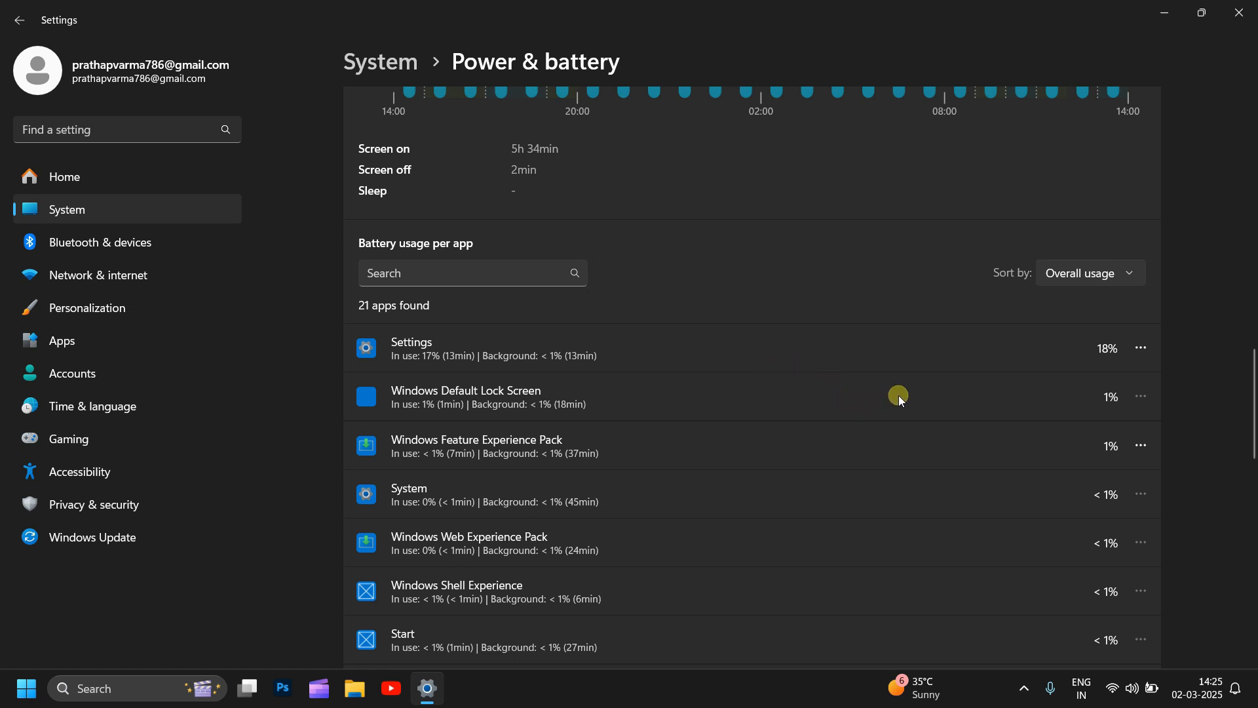
pyautogui.scroll(-3, 940, 391)
pyautogui.scroll(7, 904, 367)
pyautogui.scroll(-6, 520, 536)
pyautogui.scroll(1, 1157, 221)
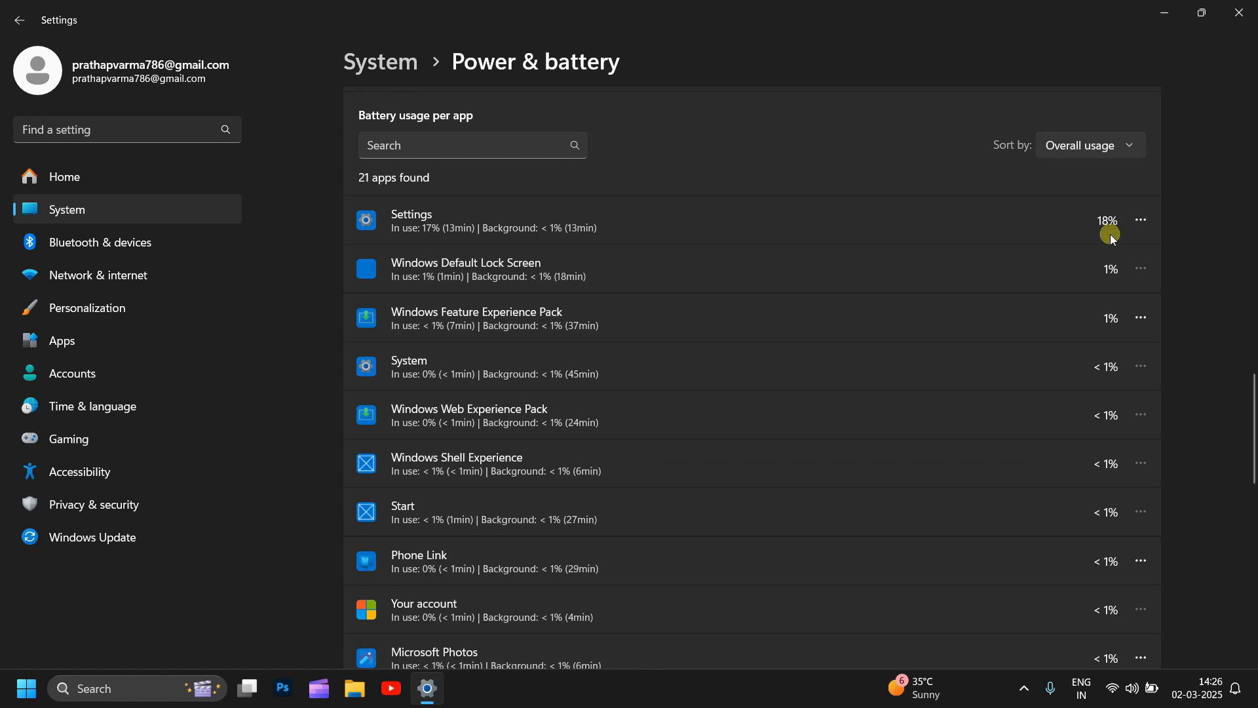
# - Return to the System category and open the Storage settings for the local disk
pyautogui.click(197, 211)
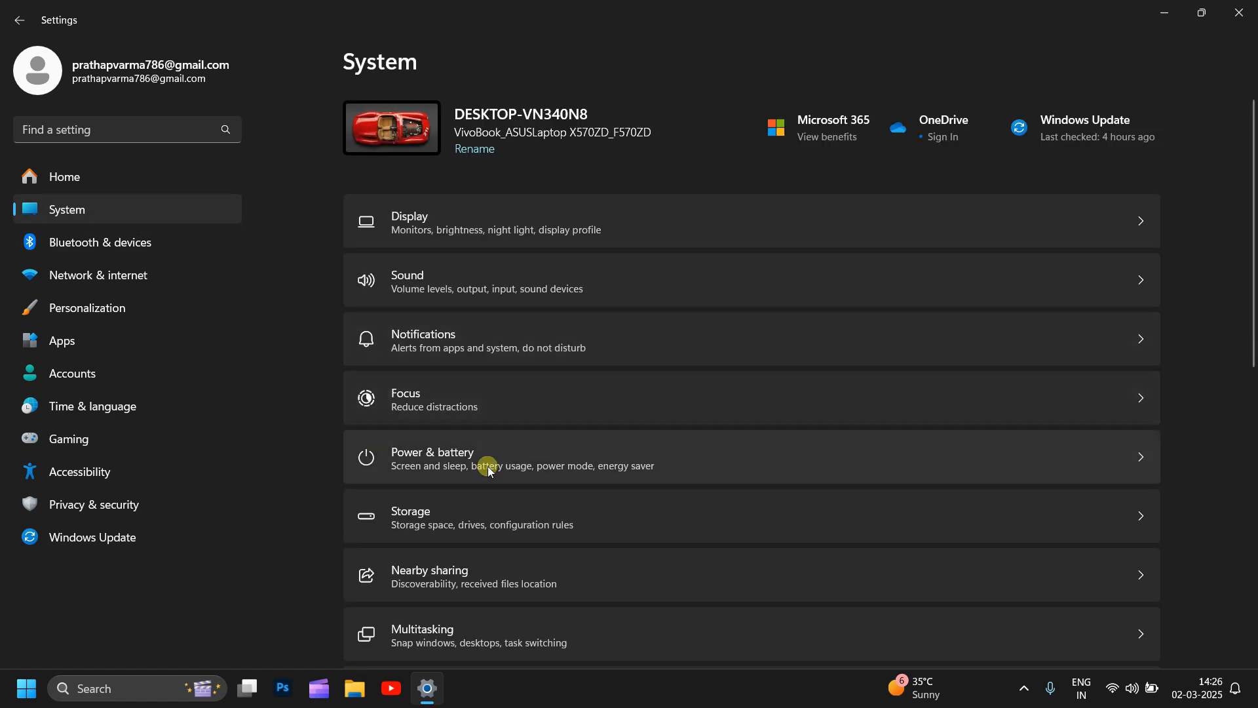
pyautogui.scroll(-4, 472, 456)
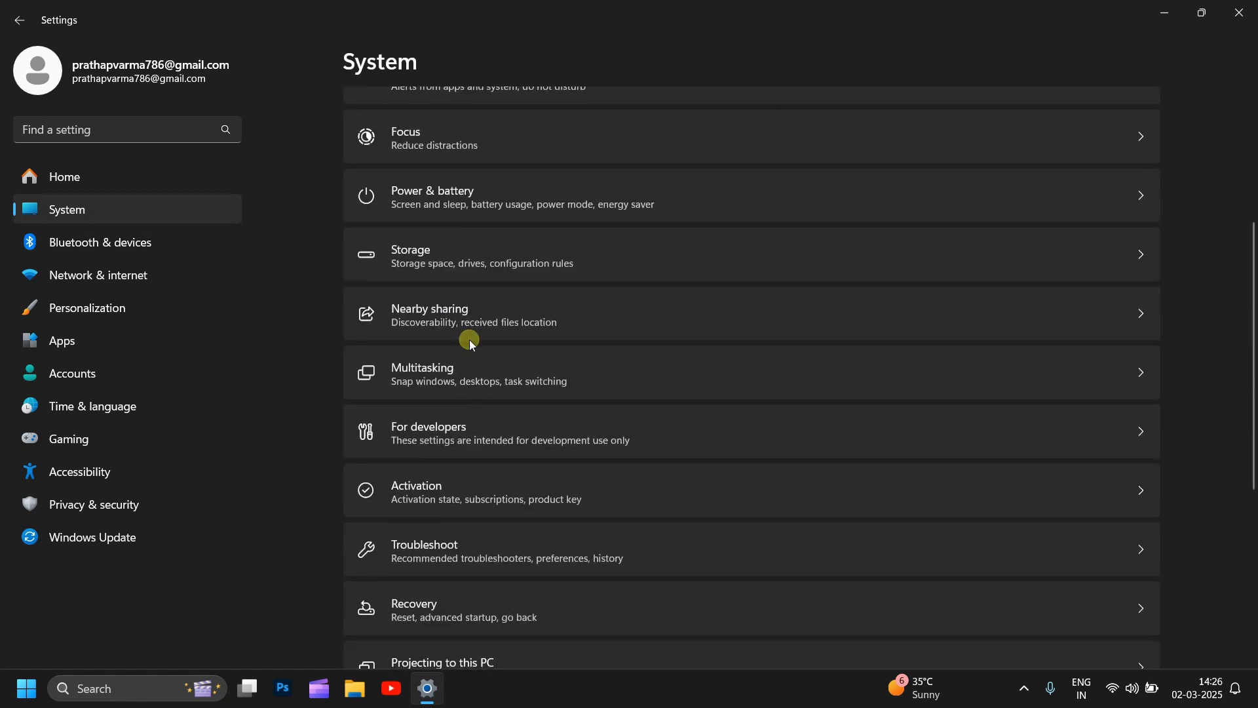
pyautogui.click(451, 256)
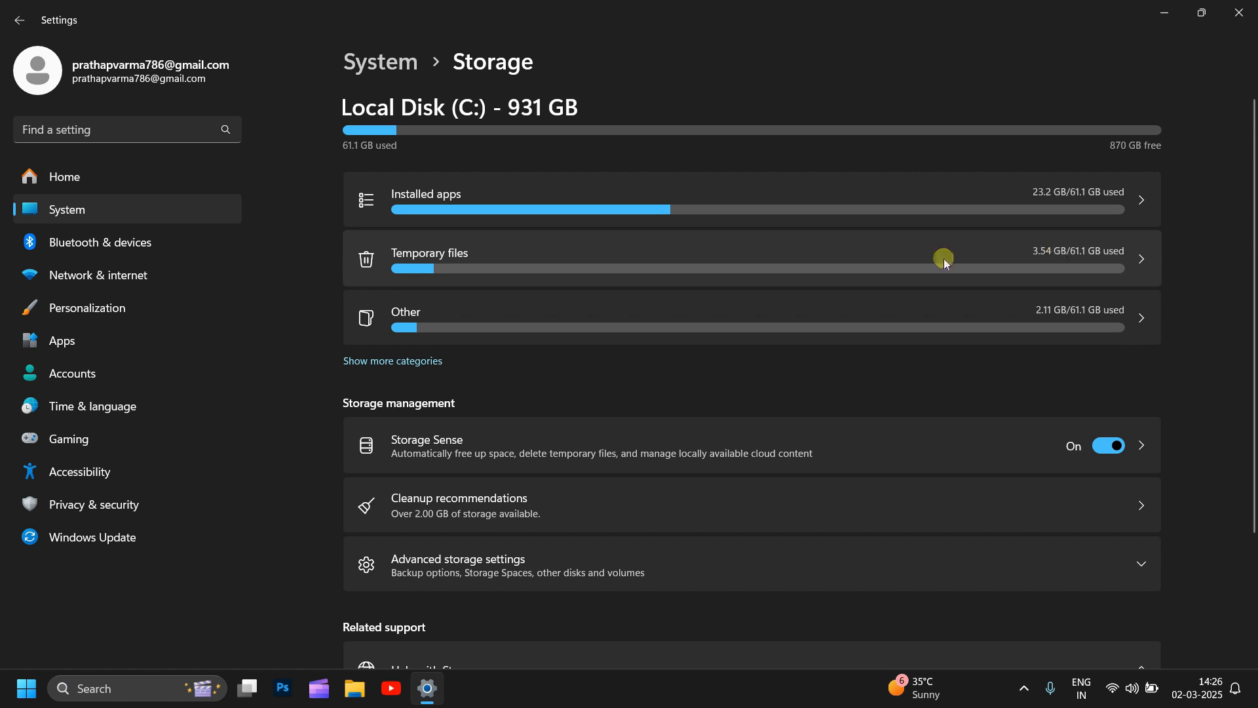
# - Open the Temporary files page in Storage and review the categories of files that can be removed
pyautogui.click(367, 260)
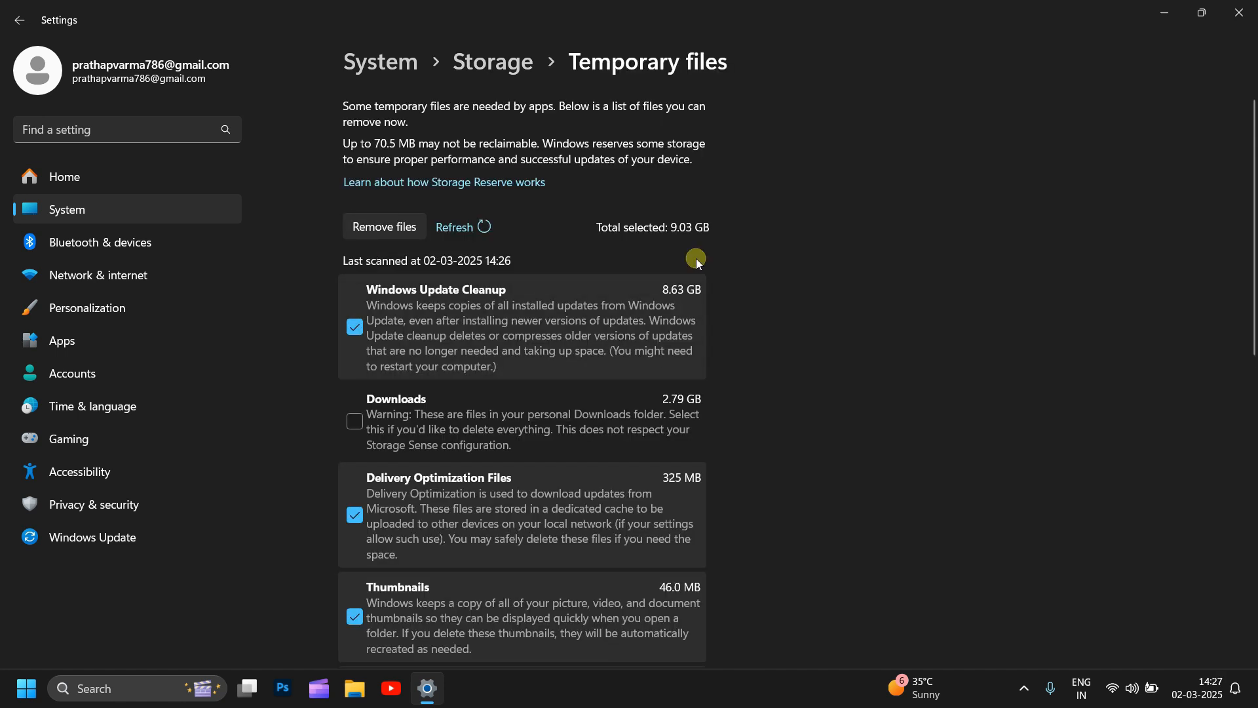
pyautogui.scroll(-5, 696, 258)
pyautogui.scroll(-5, 691, 281)
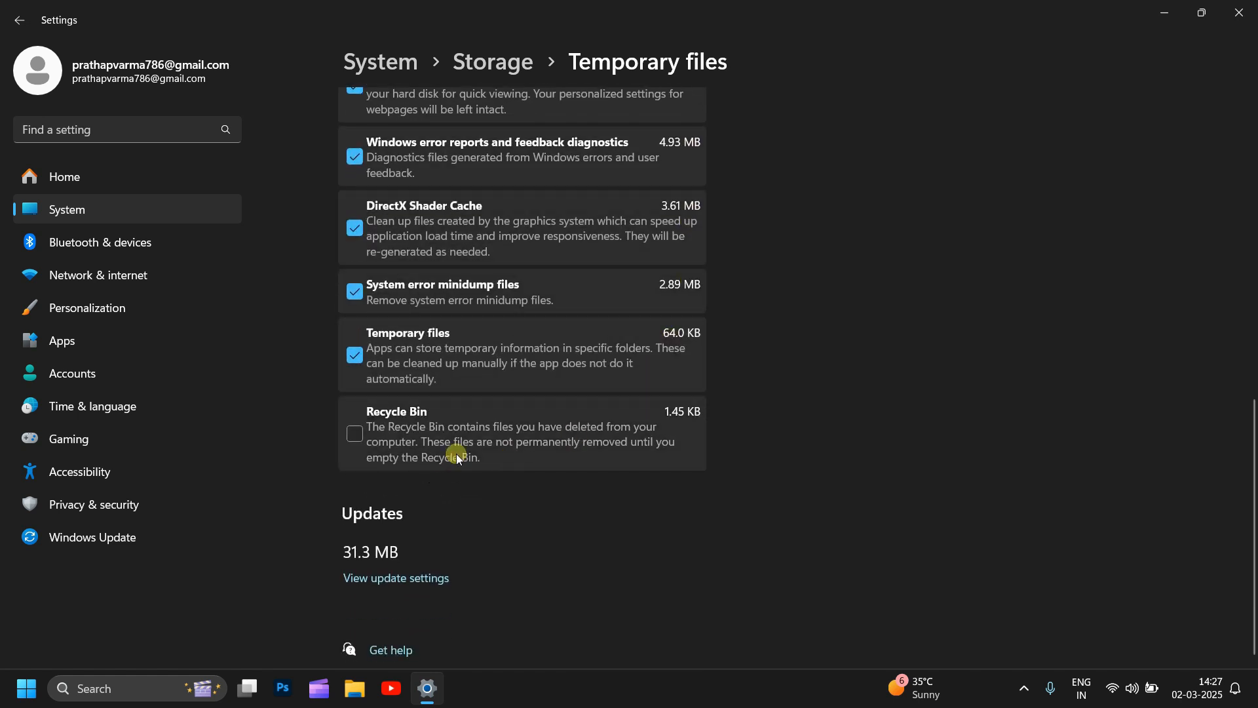
pyautogui.scroll(10, 484, 443)
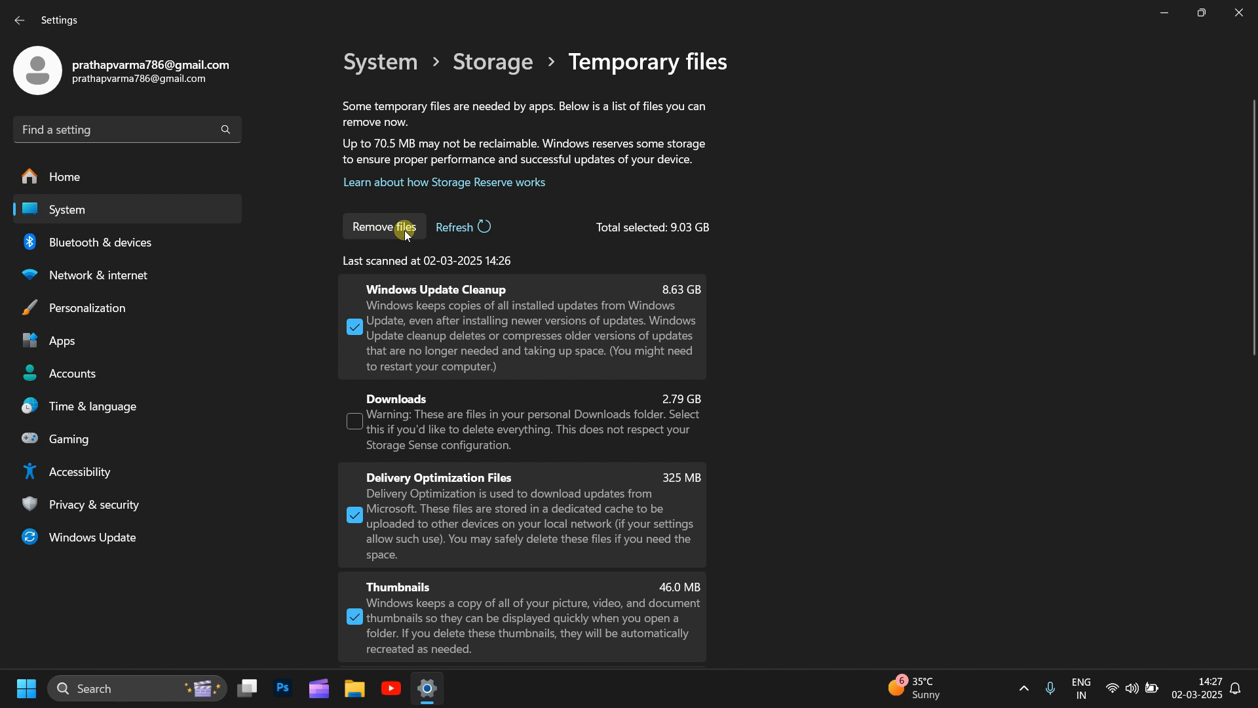
# - Go back to Storage, open the Installed apps list and show the options for Adobe Photoshop 2023
pyautogui.click(19, 20)
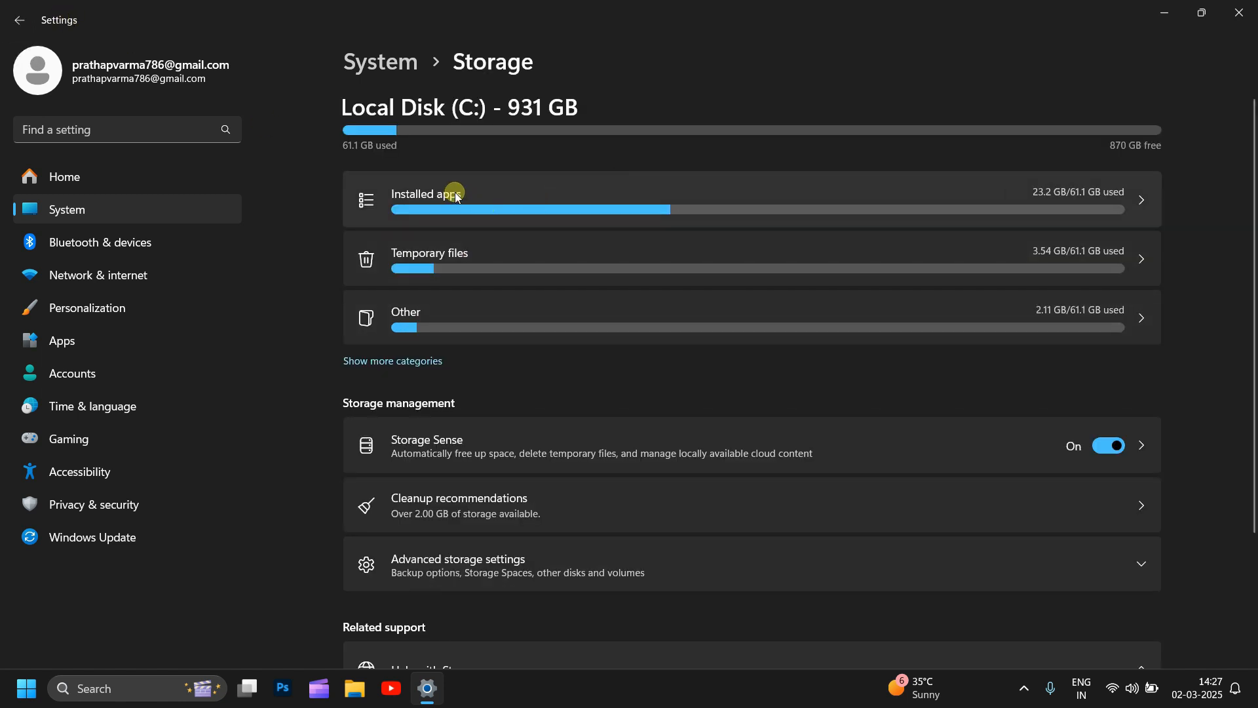
pyautogui.click(1087, 196)
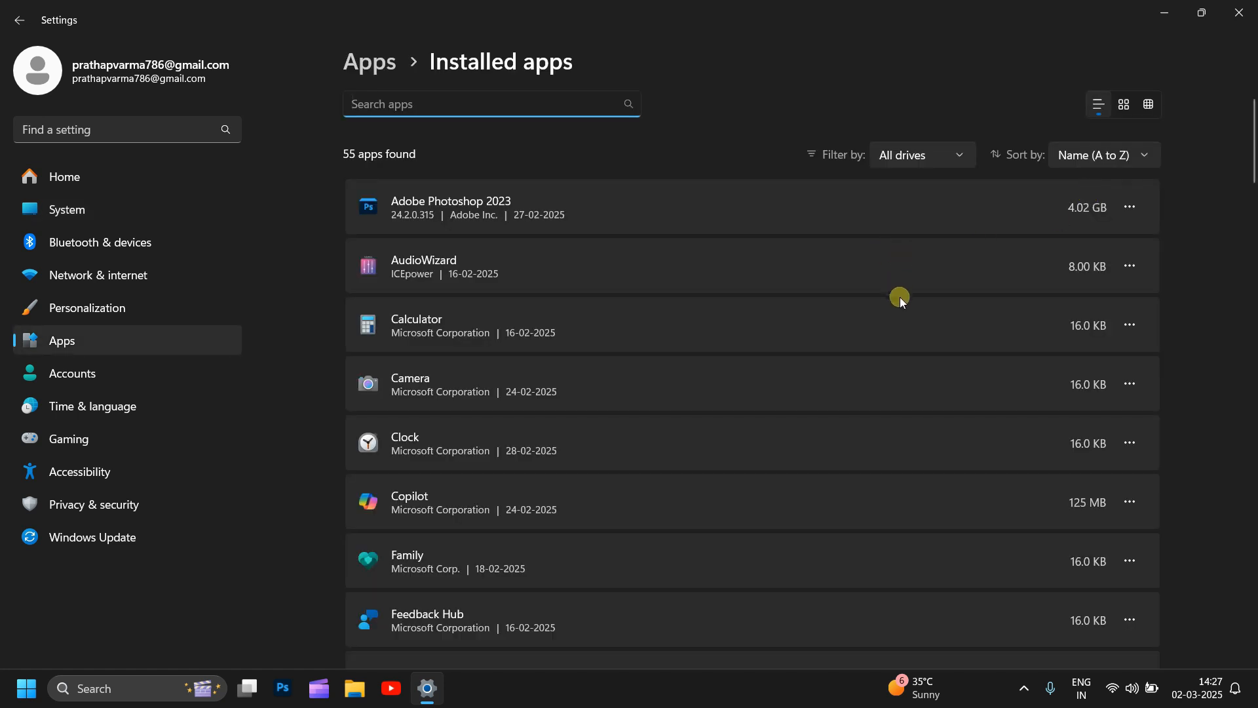
pyautogui.click(1130, 209)
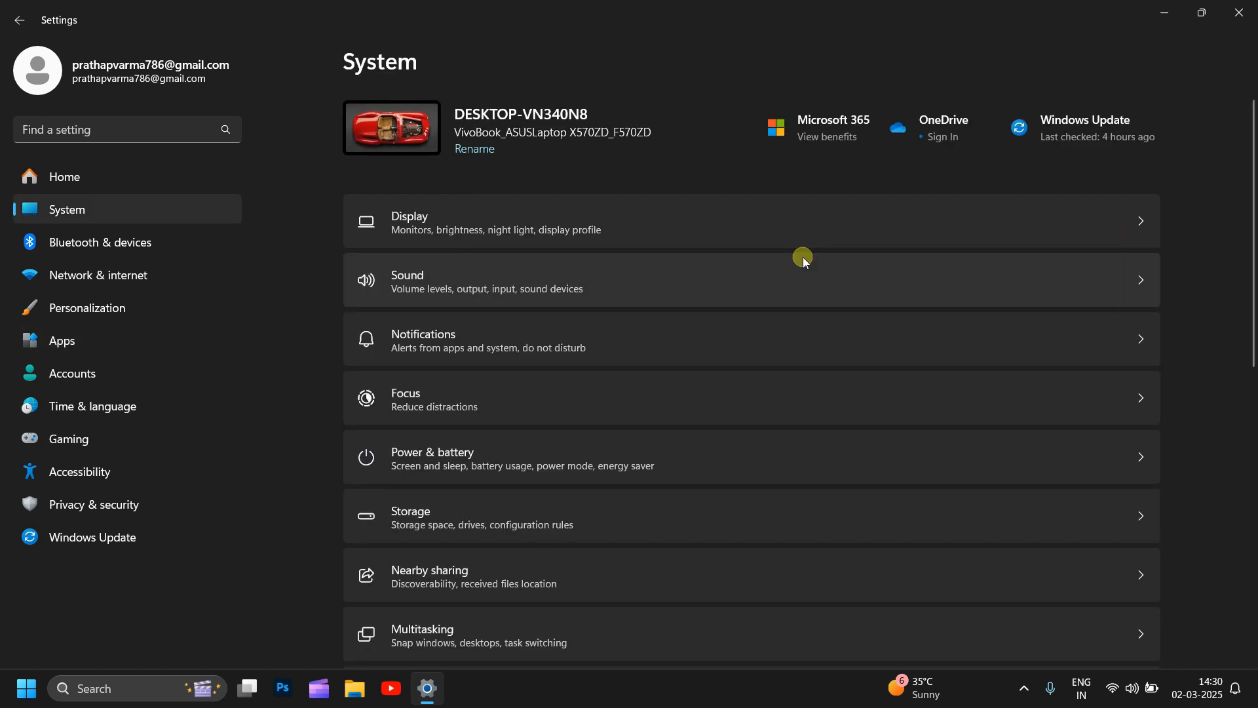
# - Open the Multitasking settings in the System category, and expand and collapse the Snap windows section
pyautogui.scroll(-2, 804, 257)
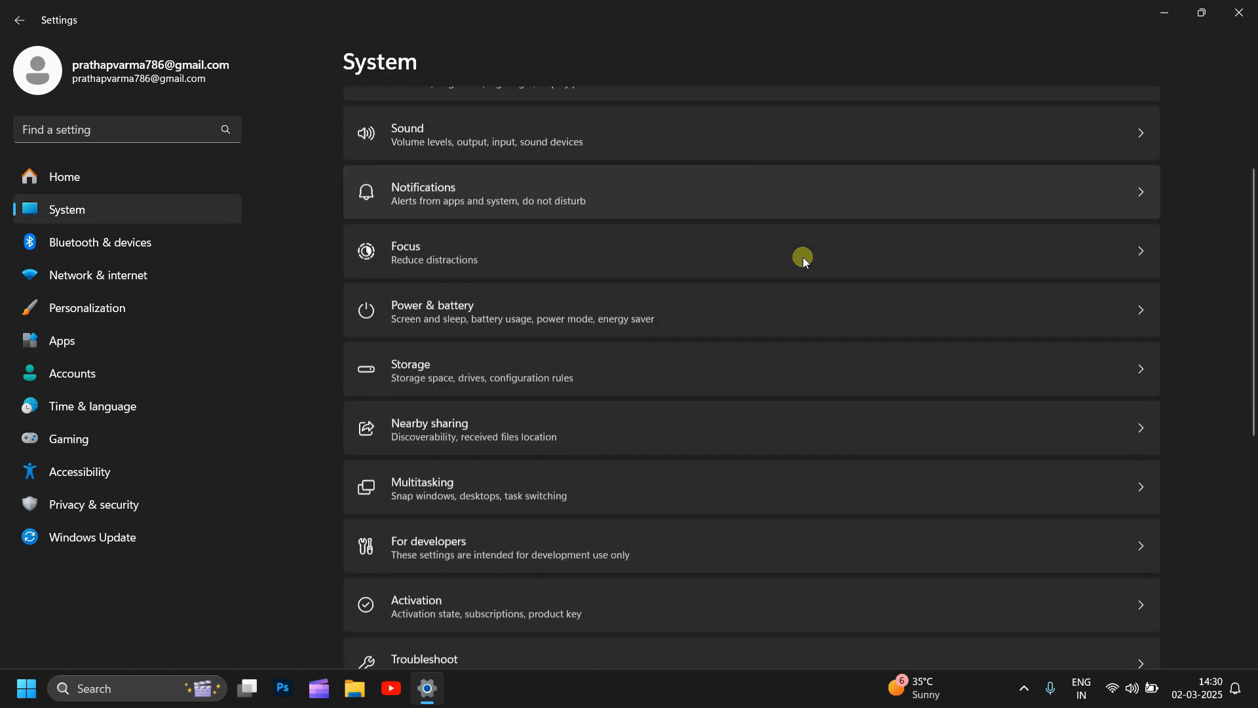
pyautogui.scroll(-1, 803, 257)
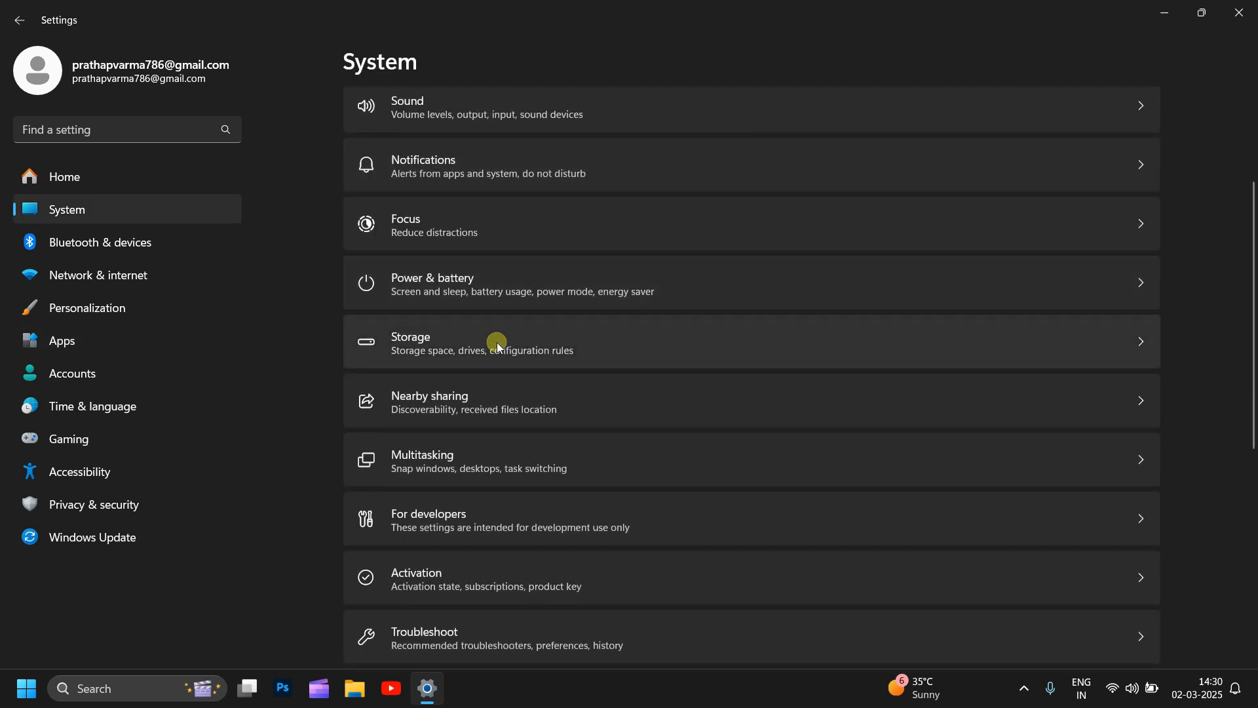
pyautogui.click(454, 459)
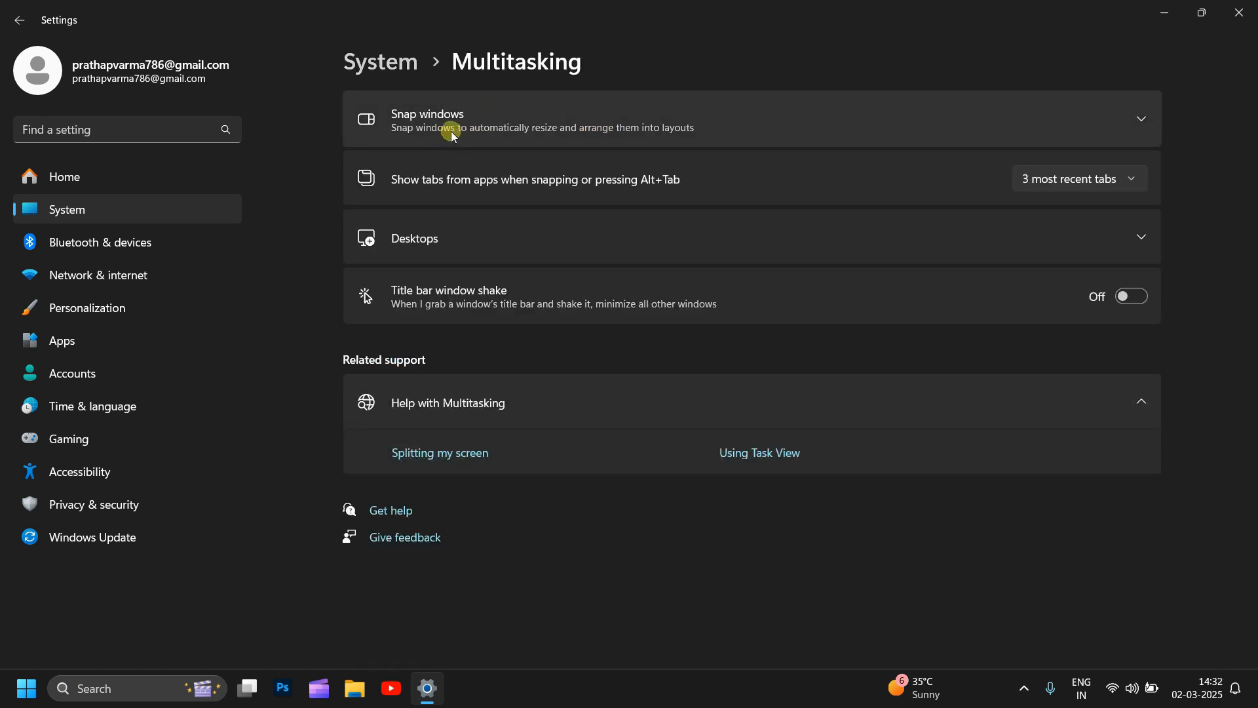
pyautogui.click(1123, 124)
pyautogui.click(1123, 125)
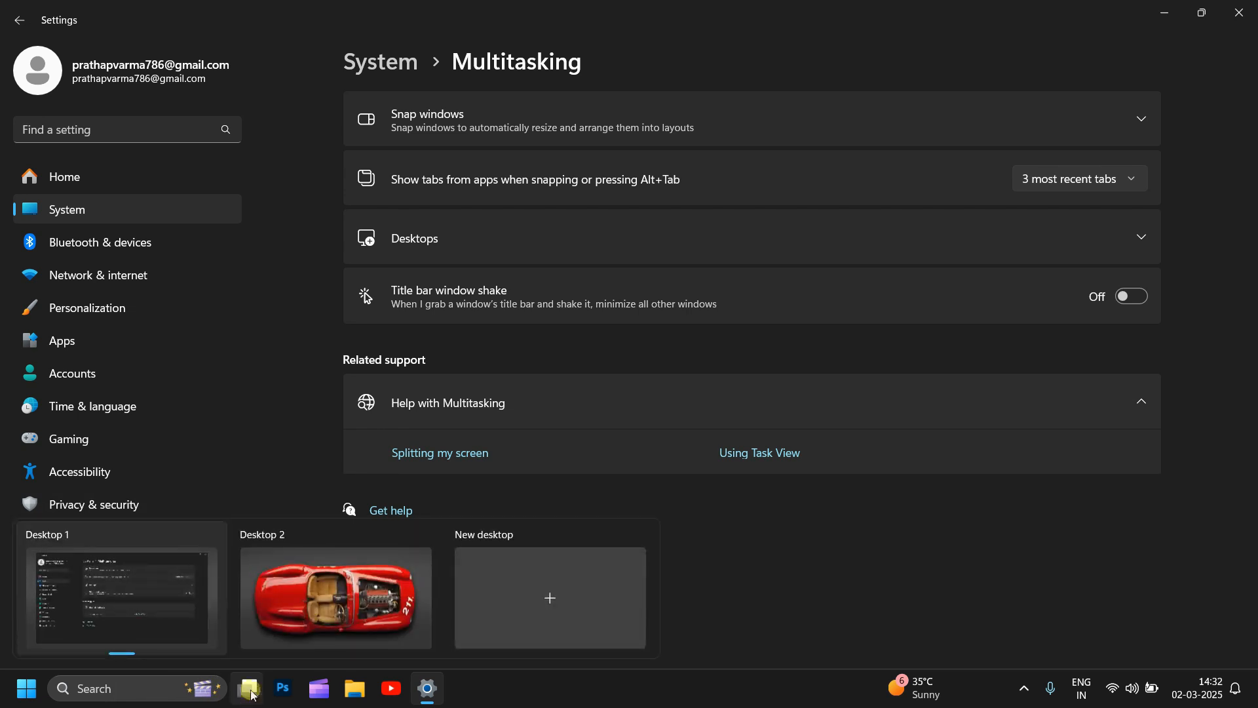
# - Open Task View to look at the virtual desktops and return to the Settings window
pyautogui.click(250, 693)
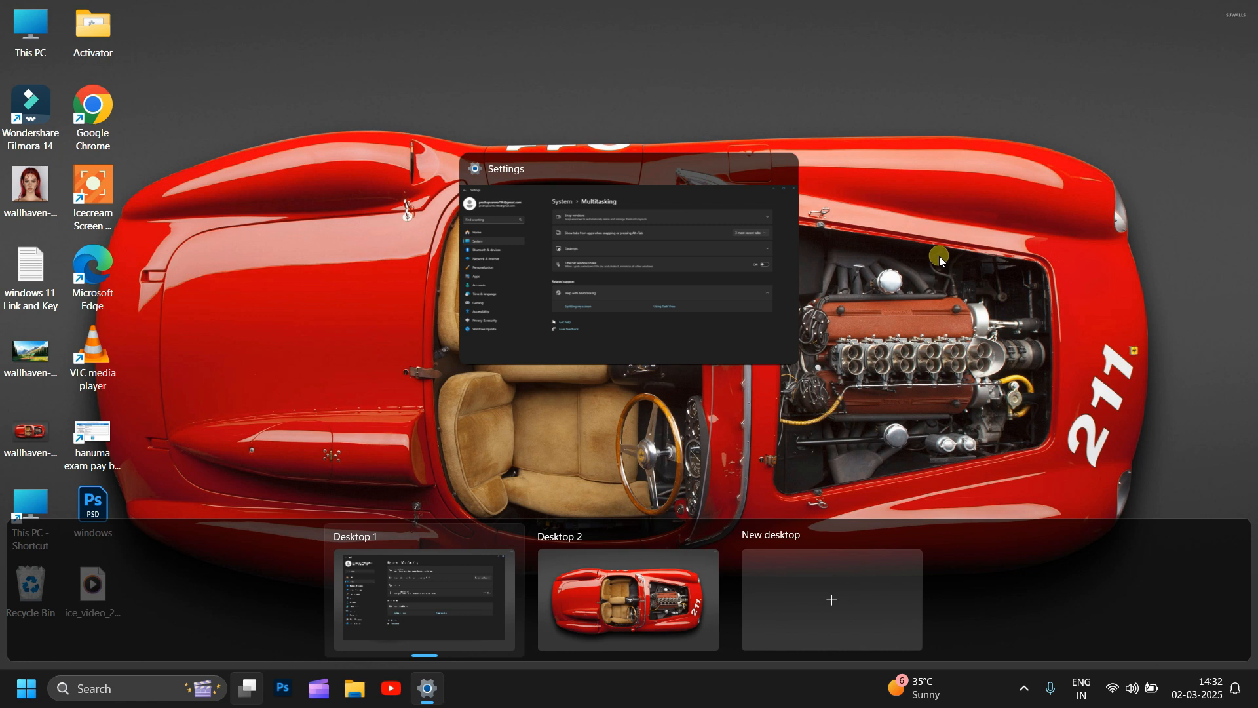
pyautogui.click(708, 260)
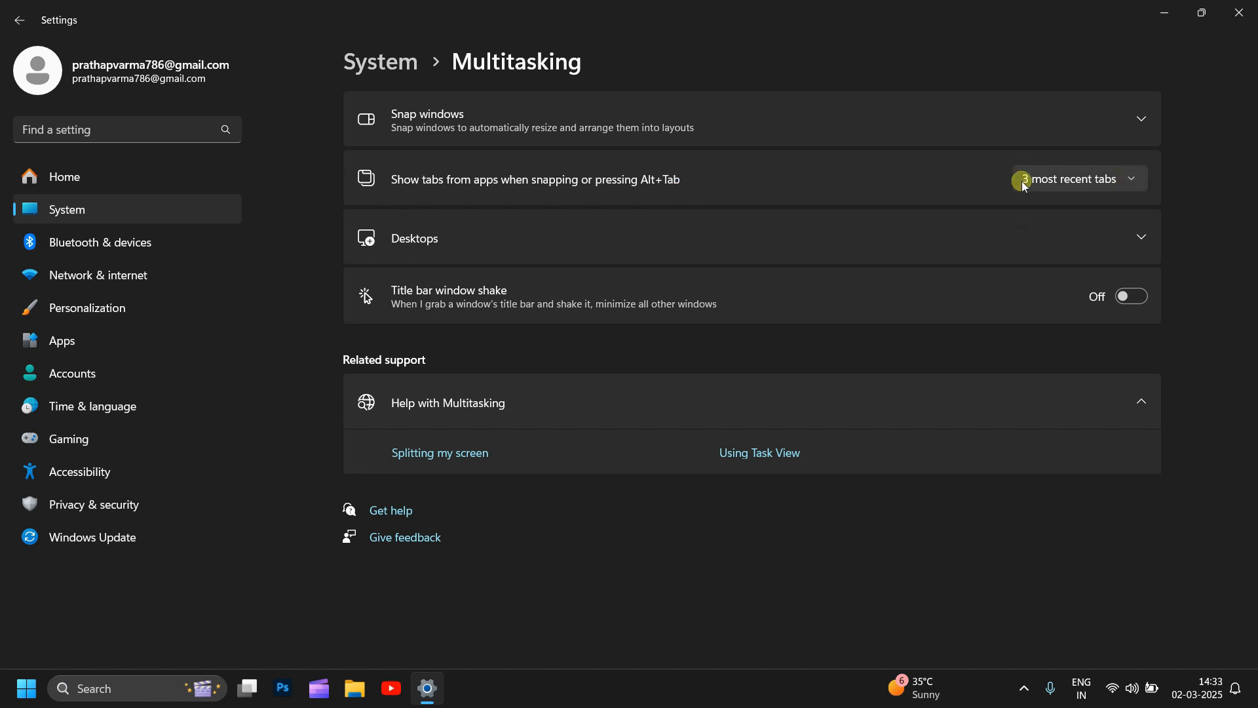
# - Set the Multitasking option for showing tabs from apps to 5 most recent tabs
pyautogui.click(1132, 179)
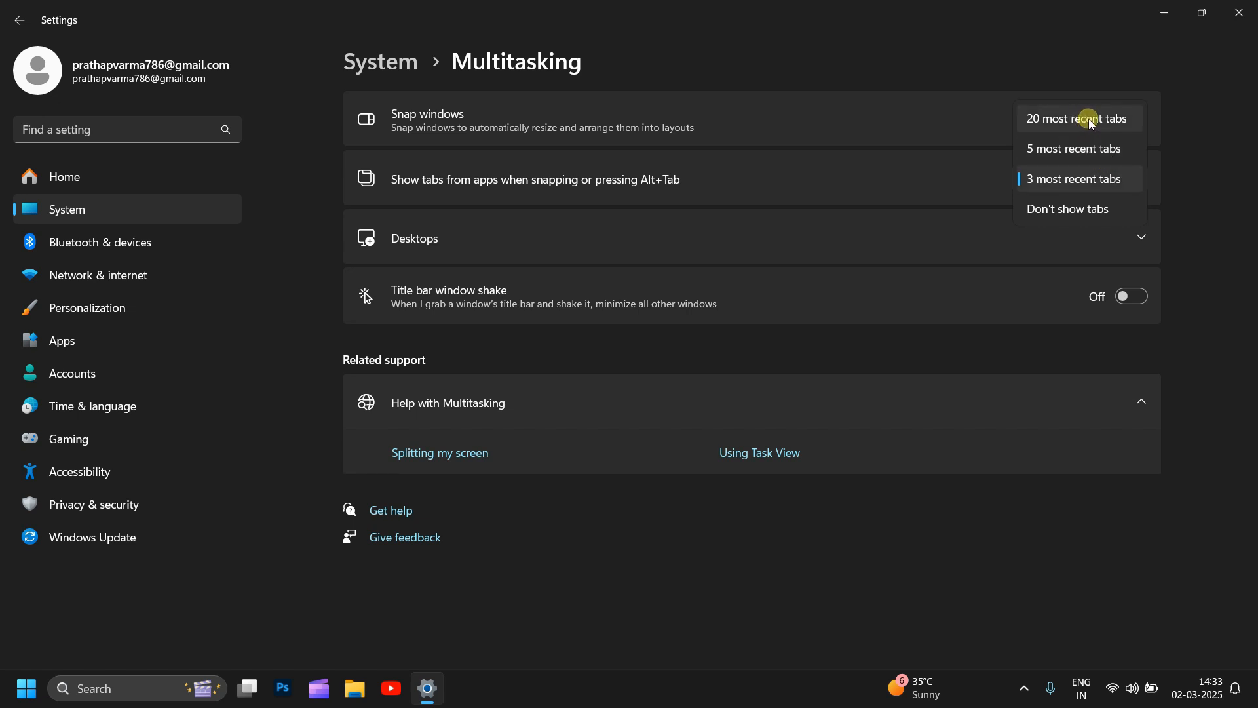
pyautogui.click(1068, 149)
# - Open the About page in the System category, examine the device and Windows specifications, and return to the System overview
pyautogui.click(154, 202)
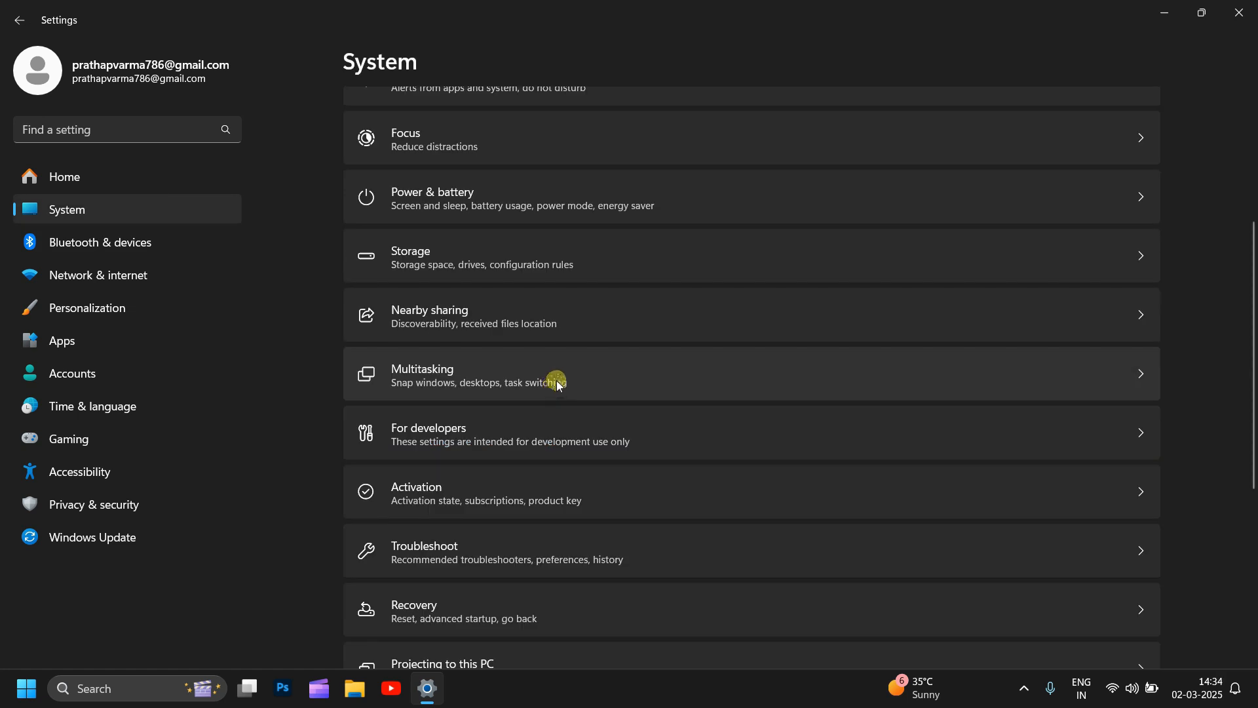
pyautogui.scroll(-1, 559, 383)
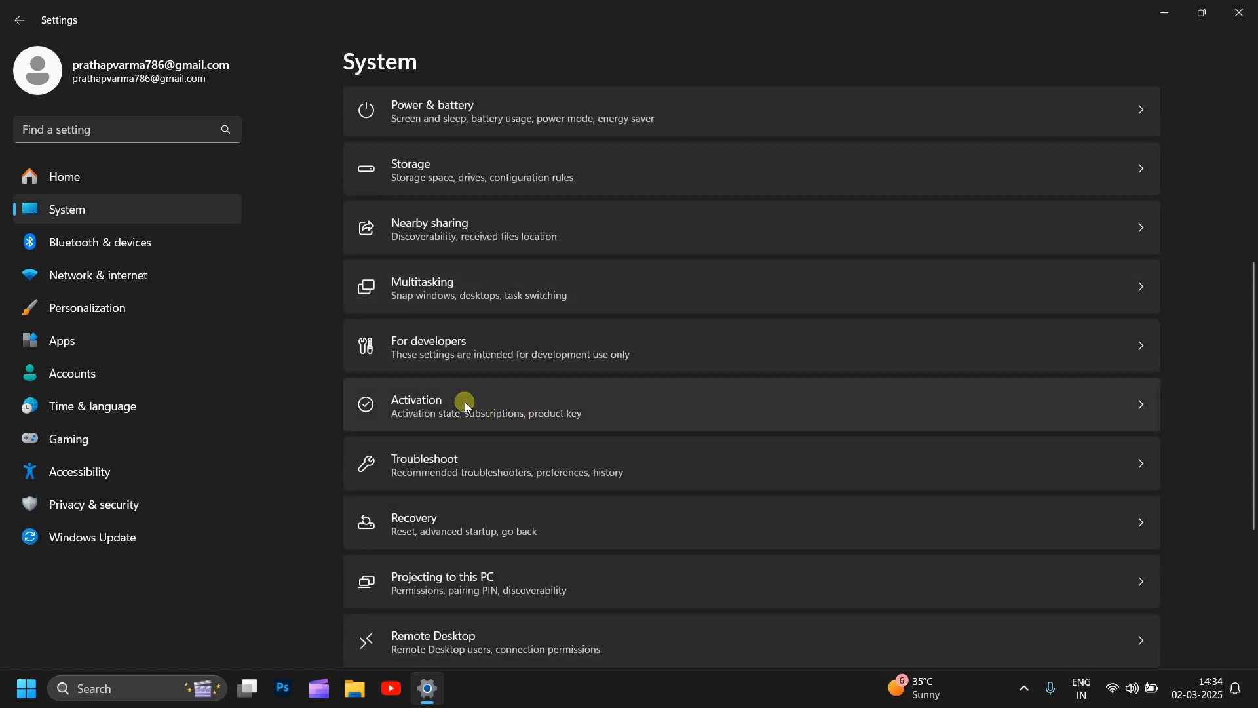
pyautogui.scroll(-3, 485, 401)
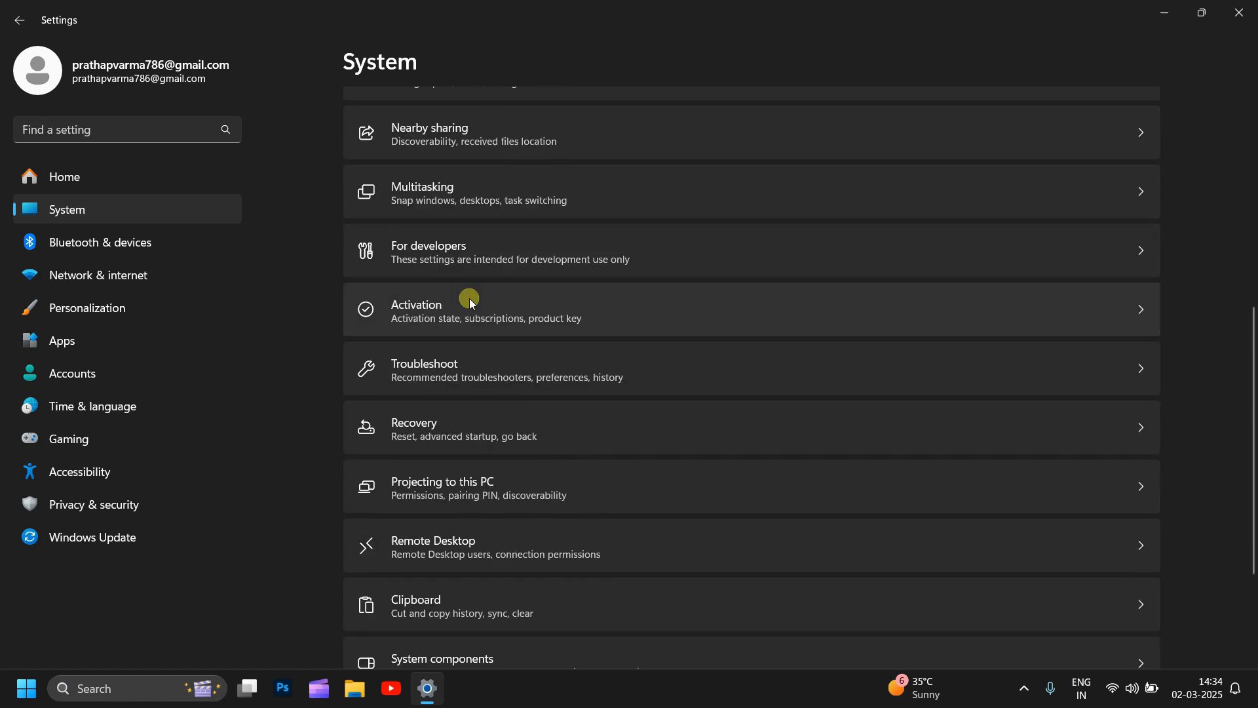
pyautogui.scroll(-5, 470, 299)
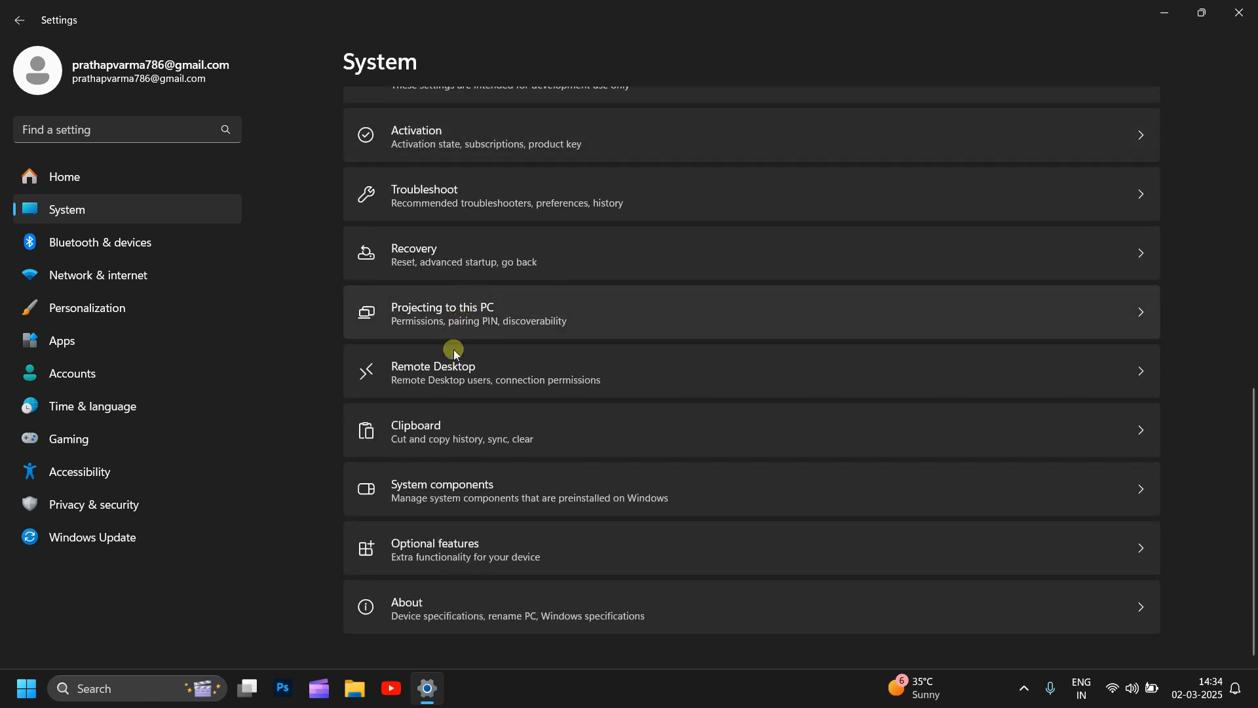
pyautogui.click(478, 604)
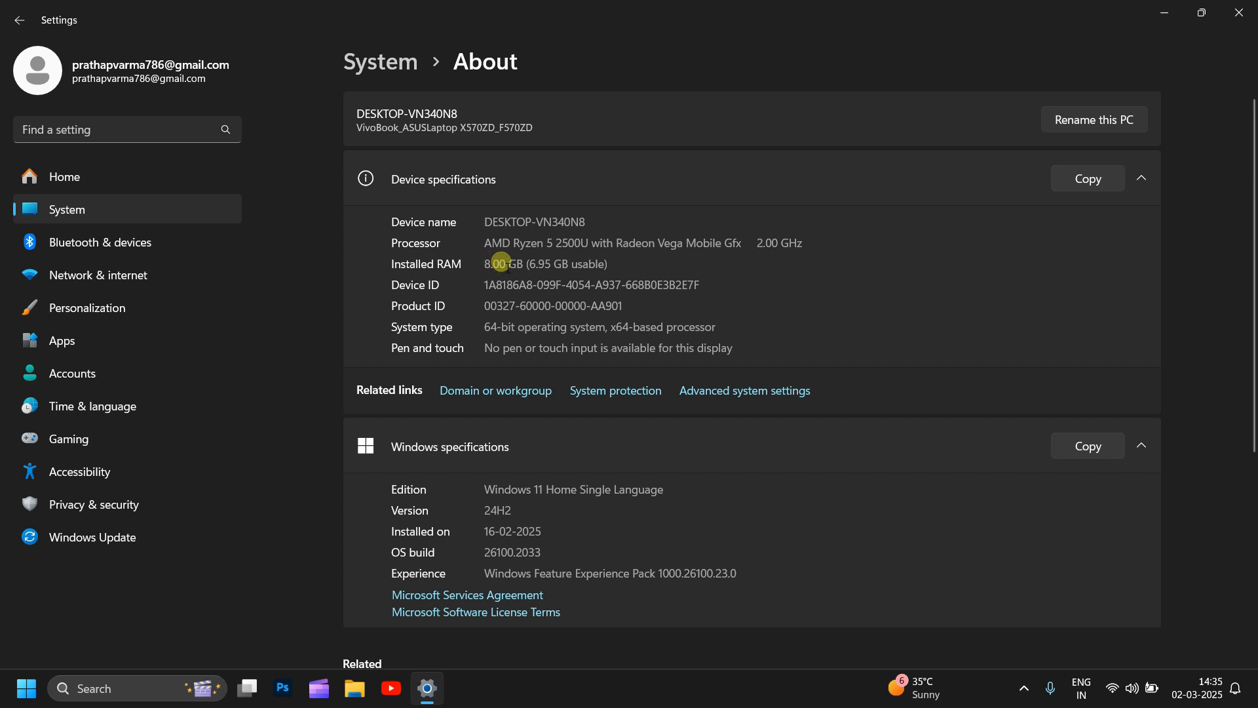
pyautogui.scroll(-3, 503, 263)
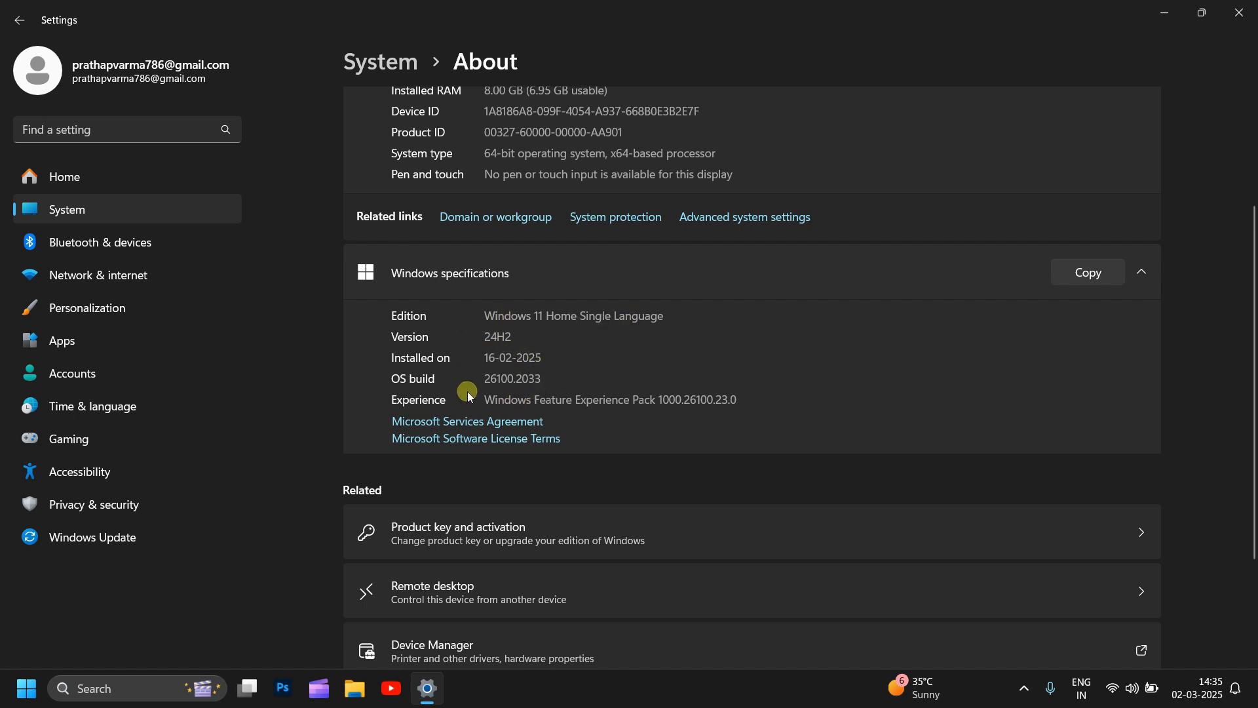
pyautogui.click(20, 20)
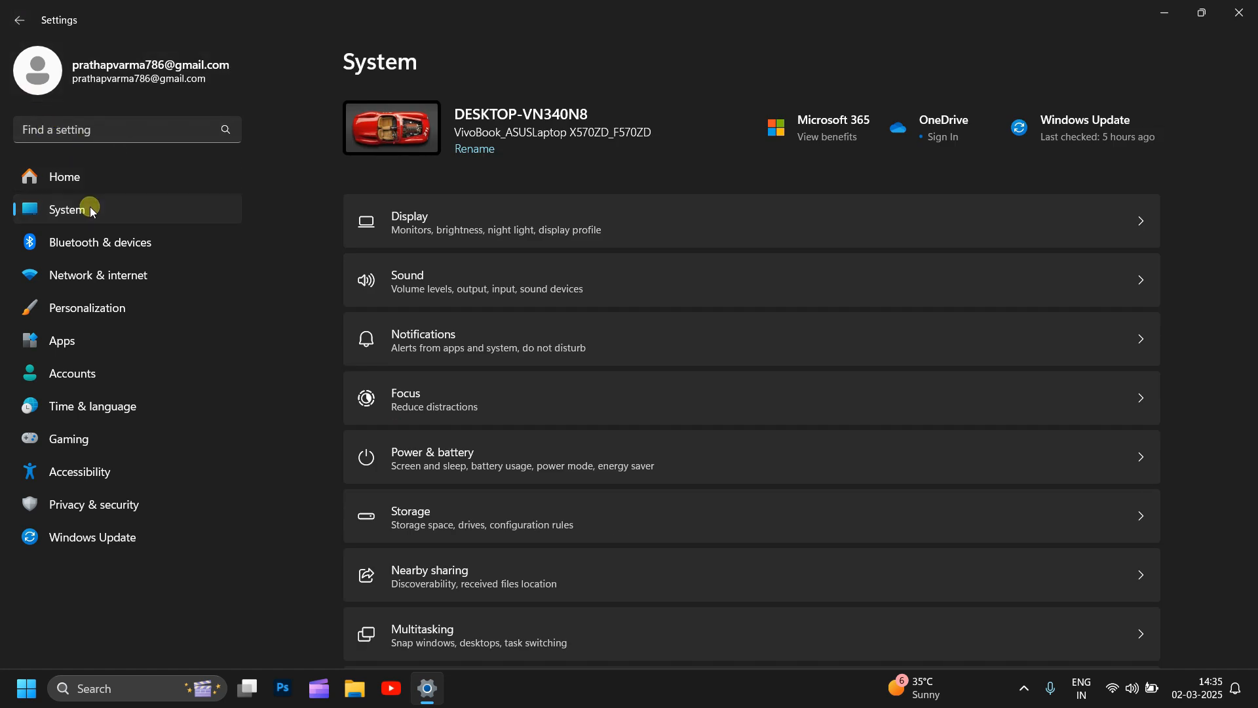
# - Turn on Bluetooth on the Bluetooth & devices page, and view the Add a device choices without adding one
pyautogui.click(122, 244)
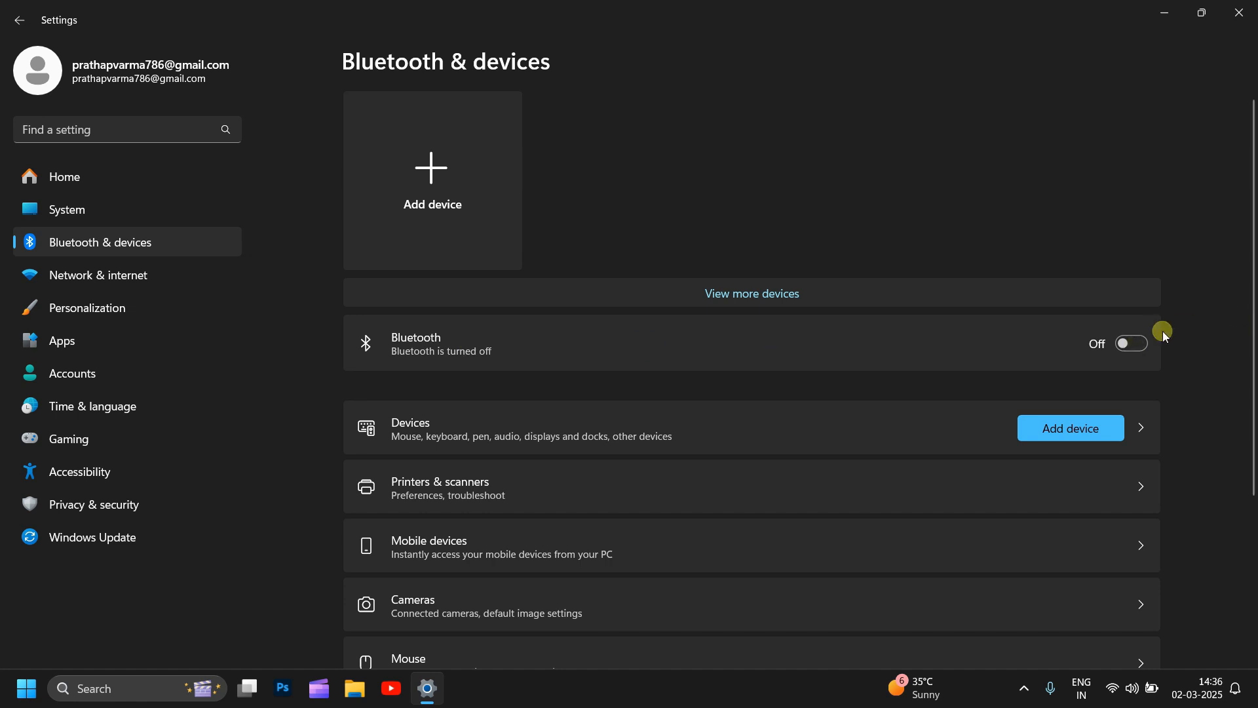
pyautogui.click(1142, 344)
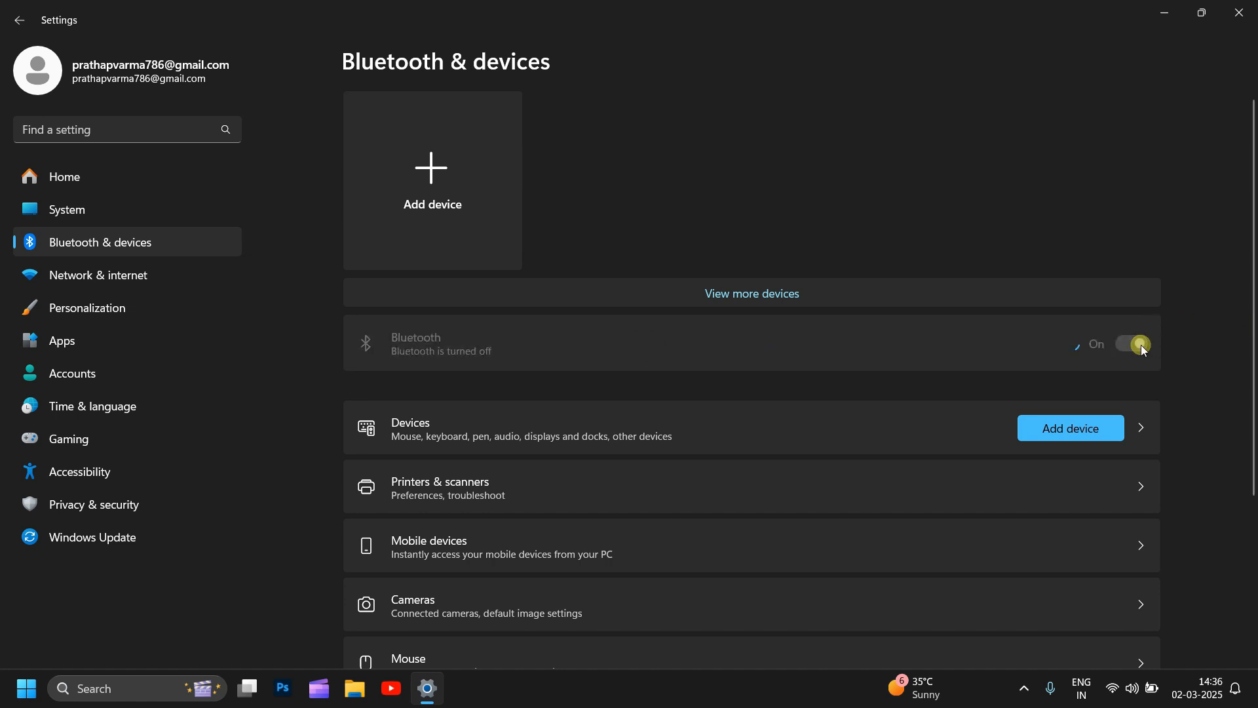
pyautogui.click(1068, 429)
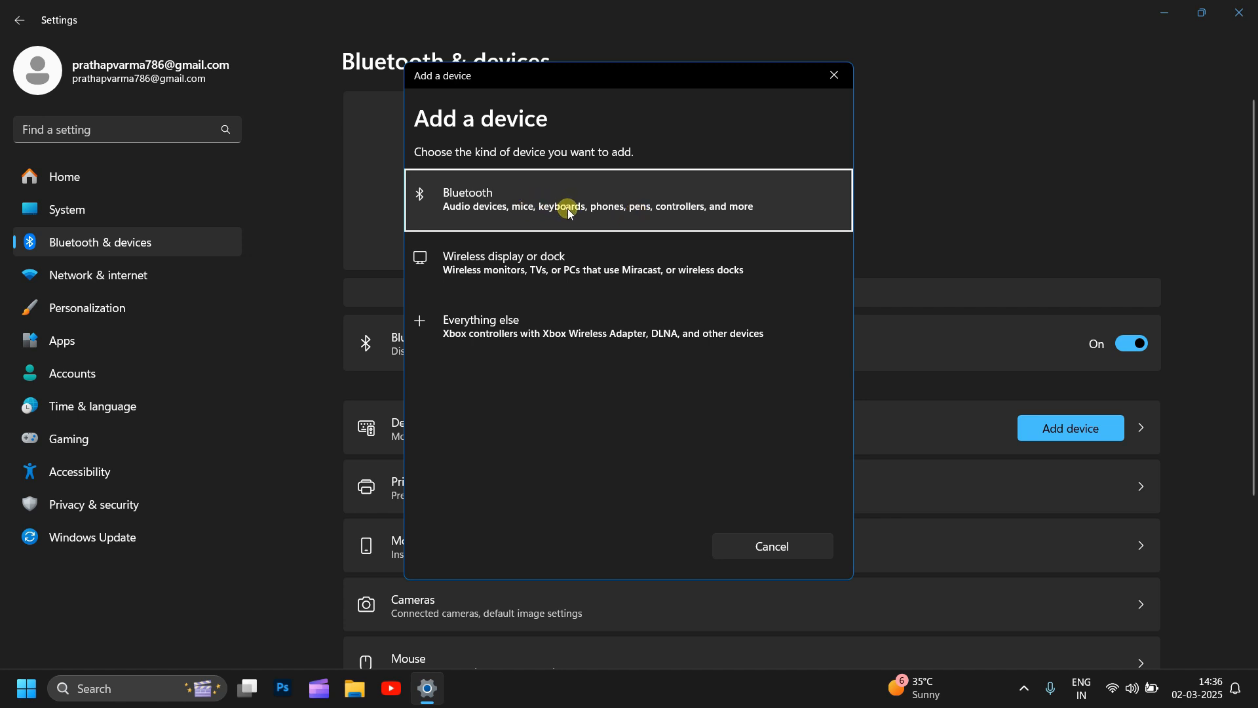
pyautogui.click(834, 75)
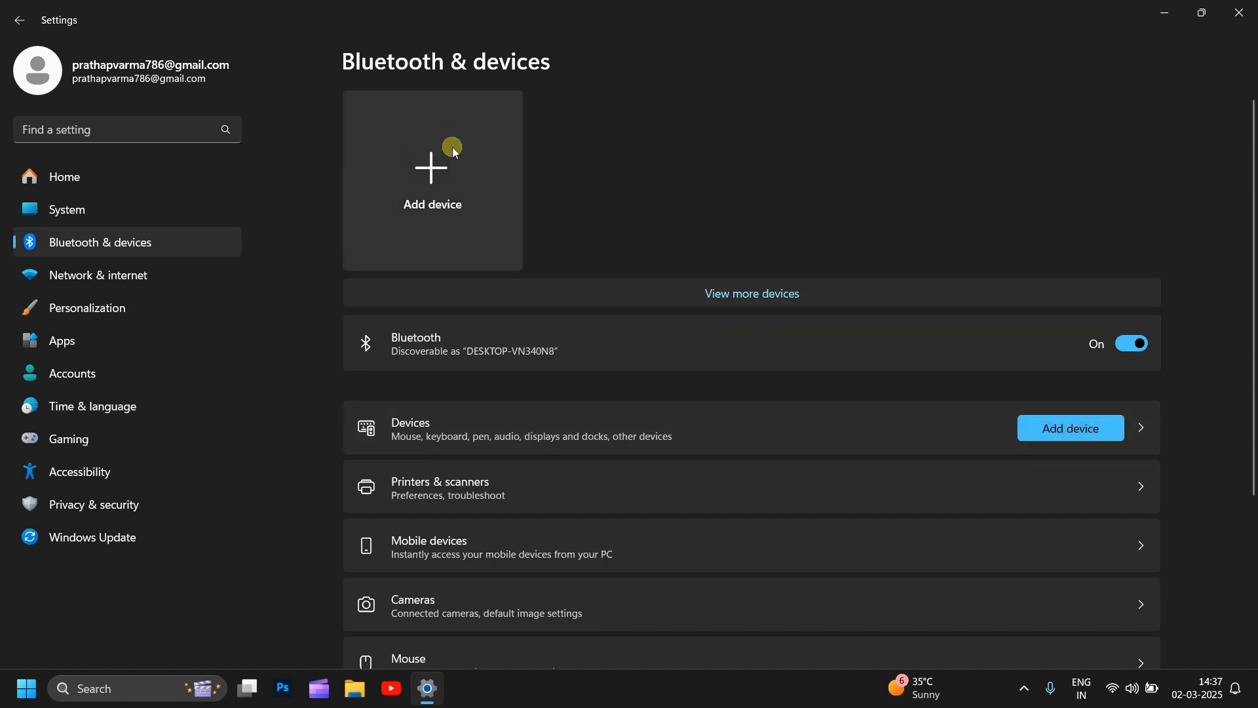
pyautogui.click(457, 177)
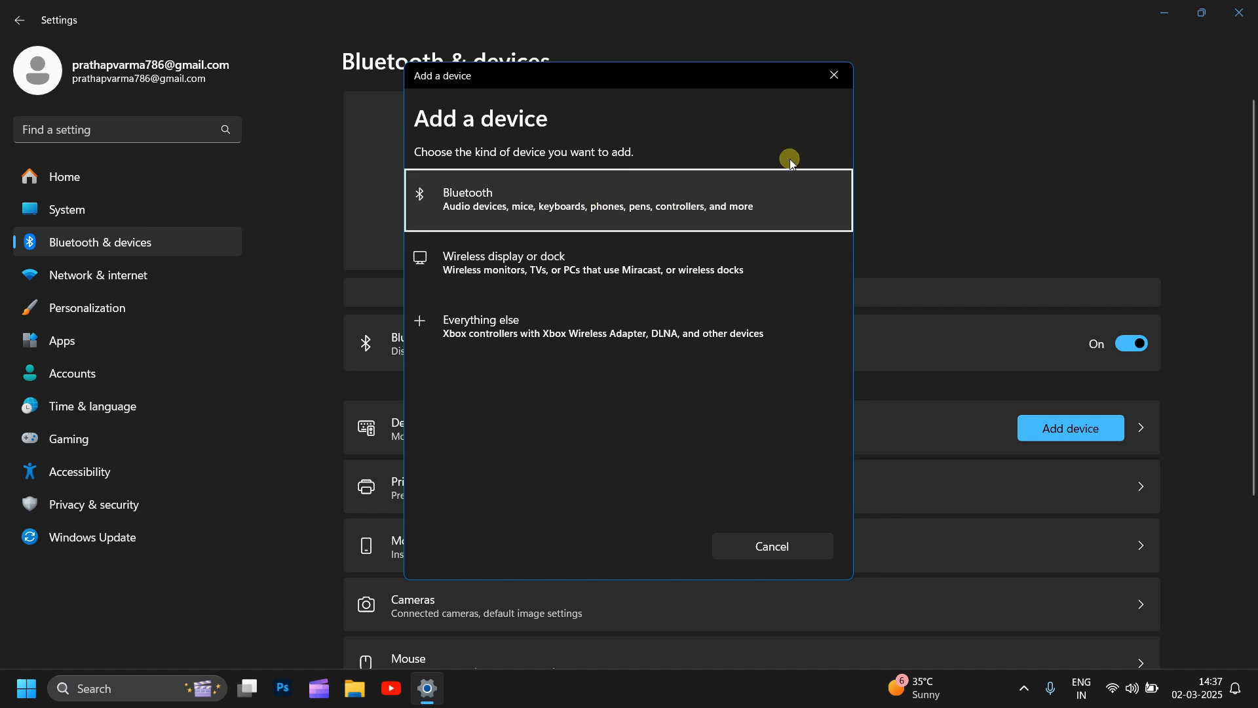
pyautogui.click(833, 72)
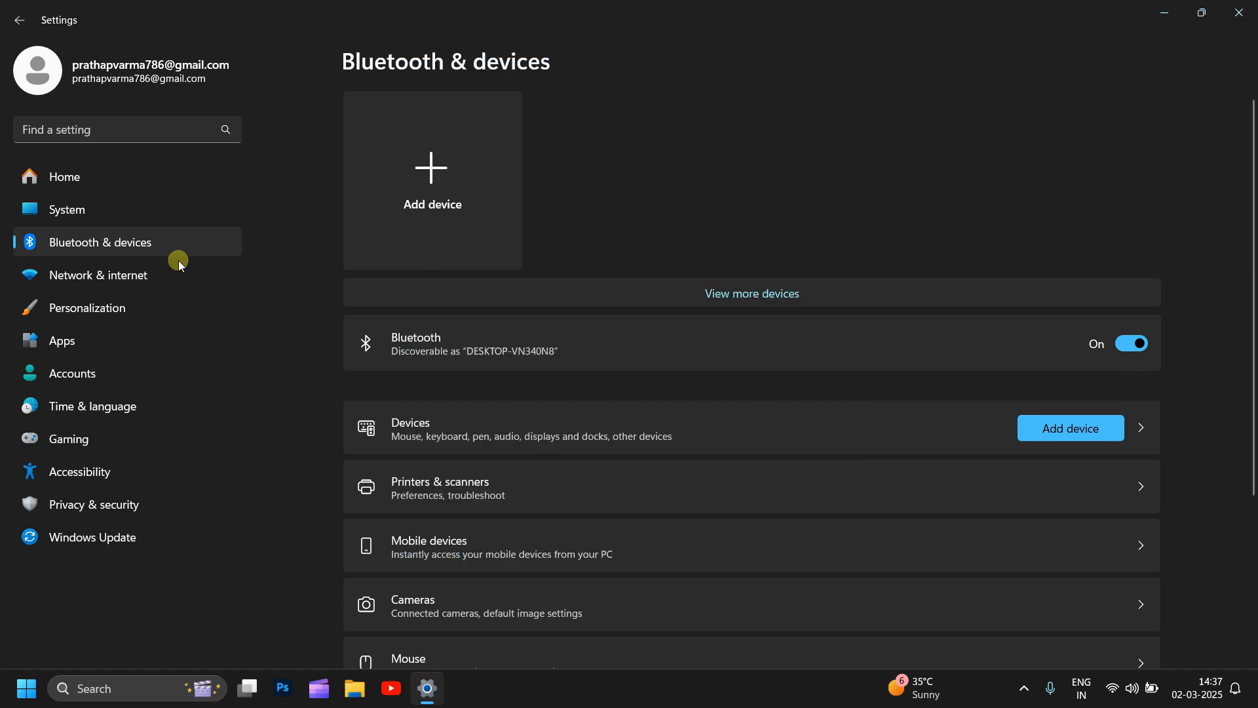
# - Open the Network & internet settings, and turn Wi-Fi off and back on
pyautogui.click(114, 282)
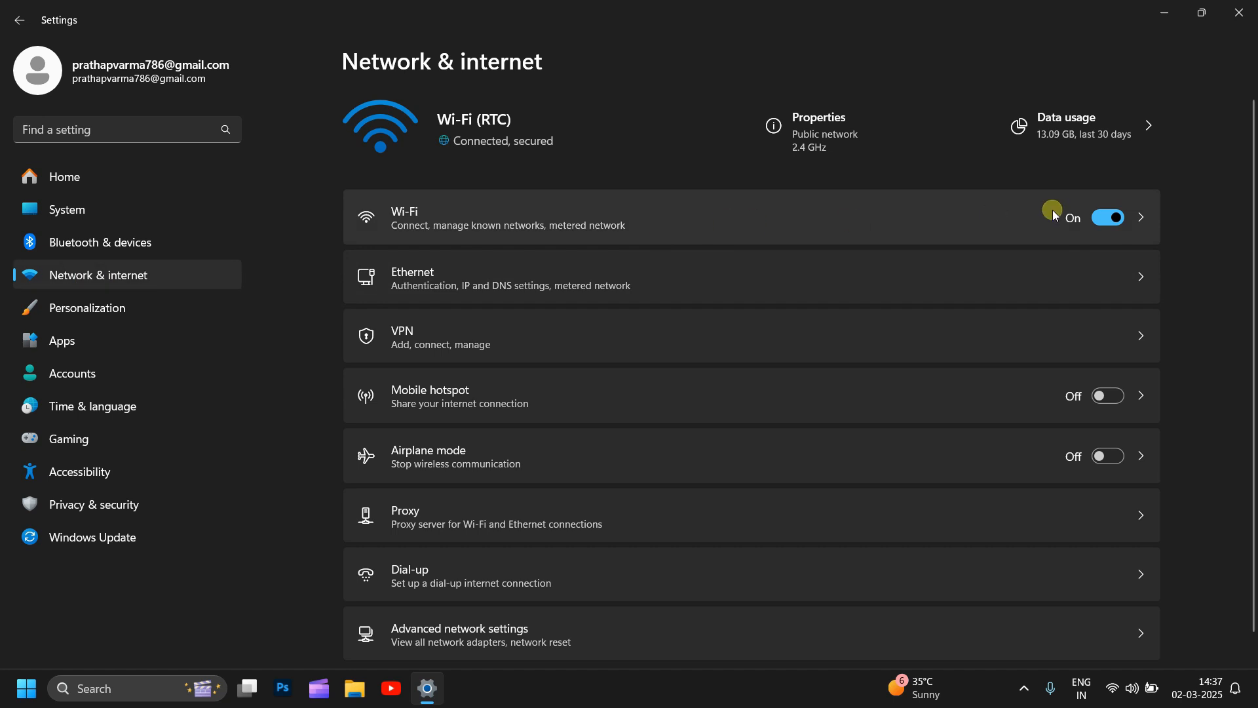
pyautogui.click(1105, 220)
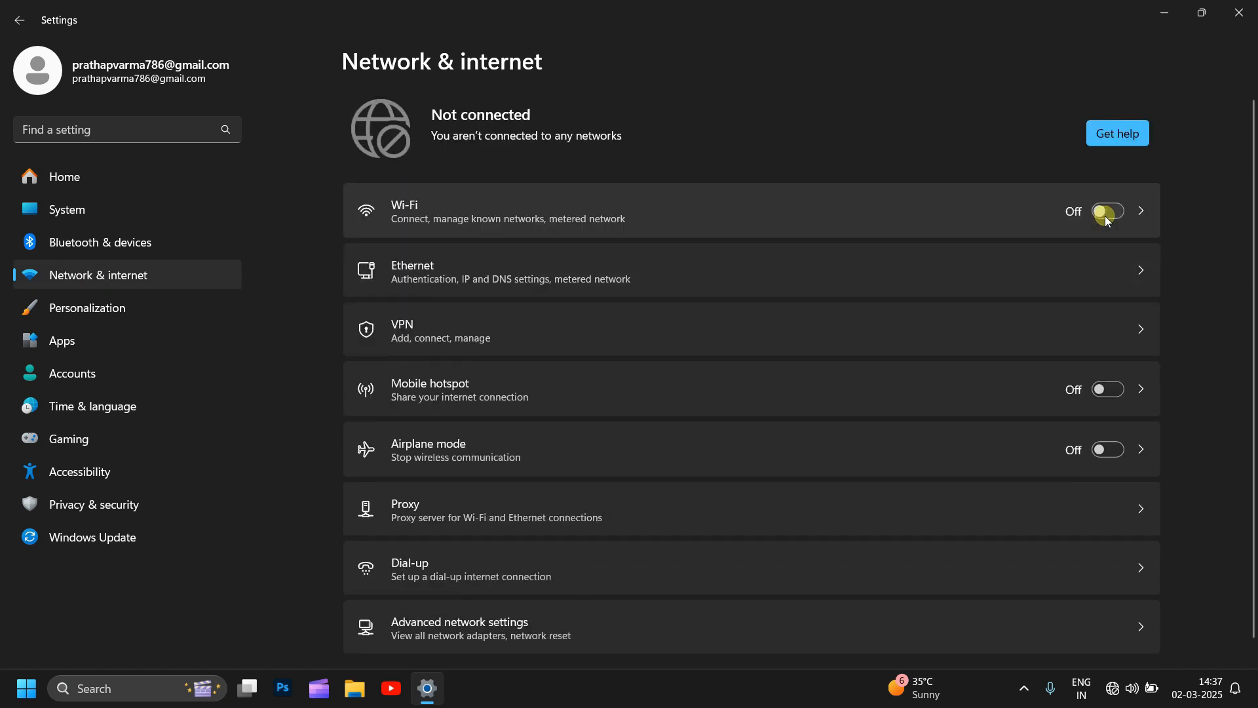
pyautogui.click(1119, 210)
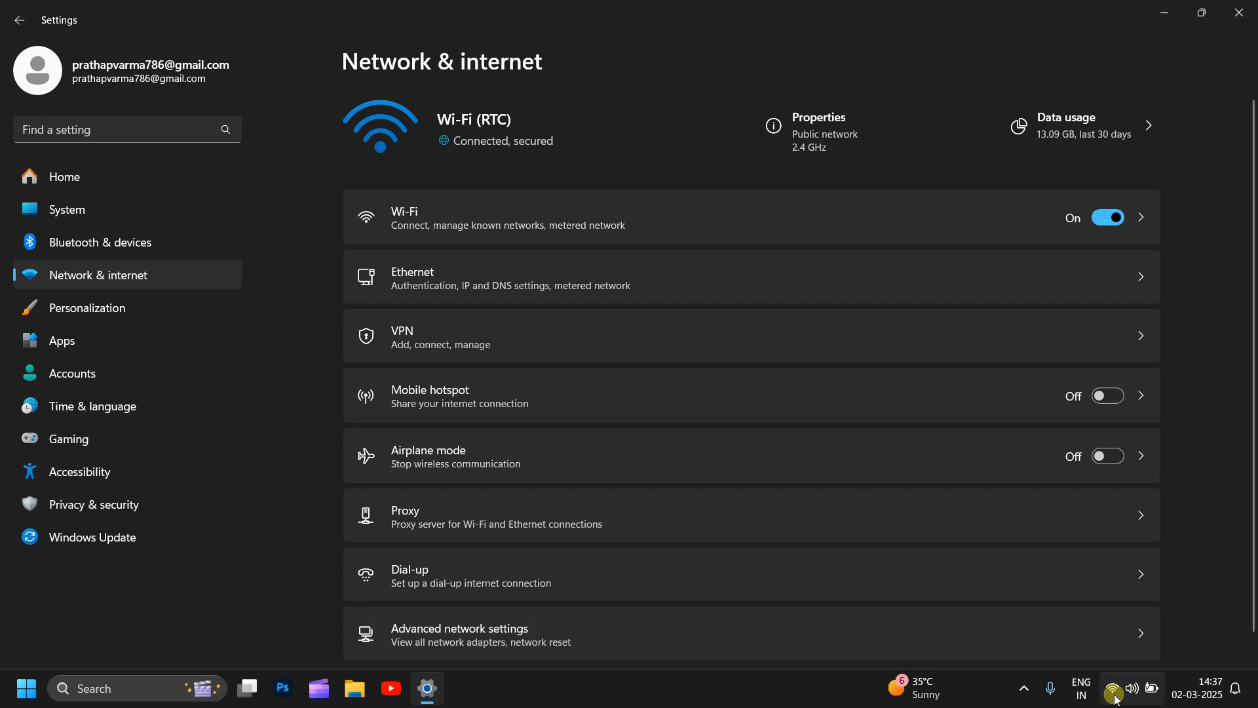
# - Open Network and Internet settings through the taskbar's network indicator, and look over the Wi-Fi and other connection options
pyautogui.rightClick(1116, 695)
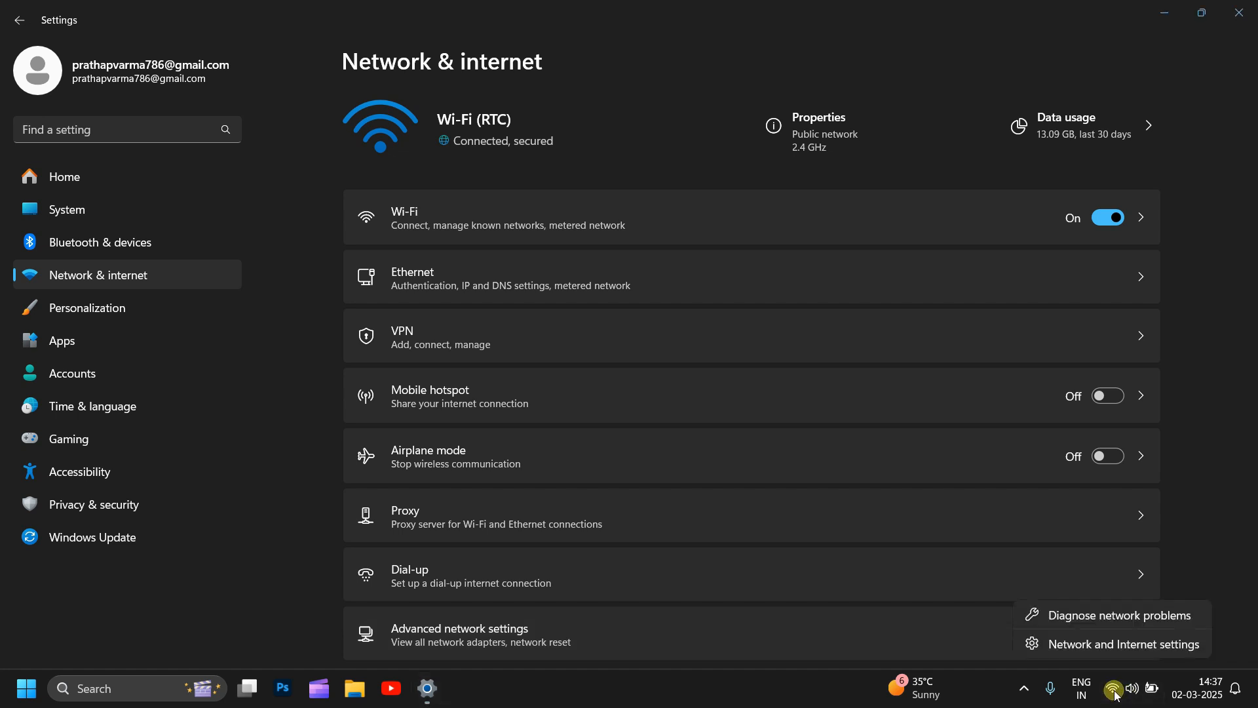
pyautogui.click(1102, 644)
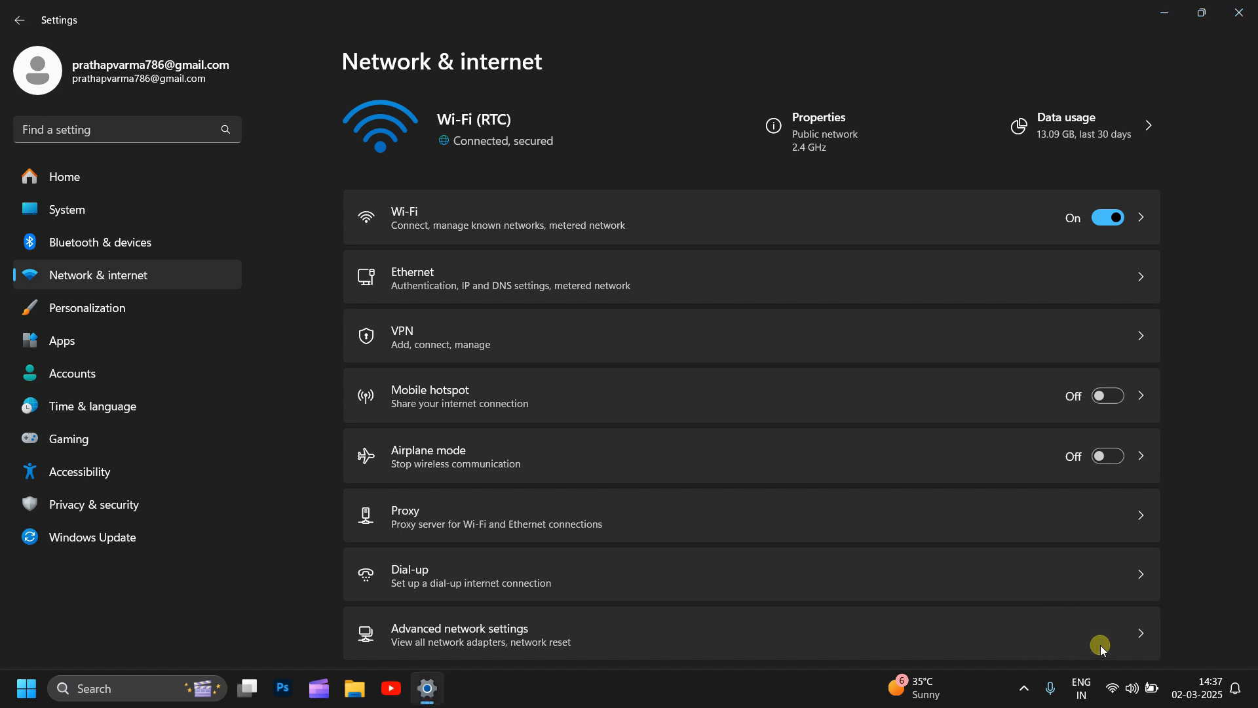
pyautogui.click(1099, 224)
pyautogui.click(1093, 224)
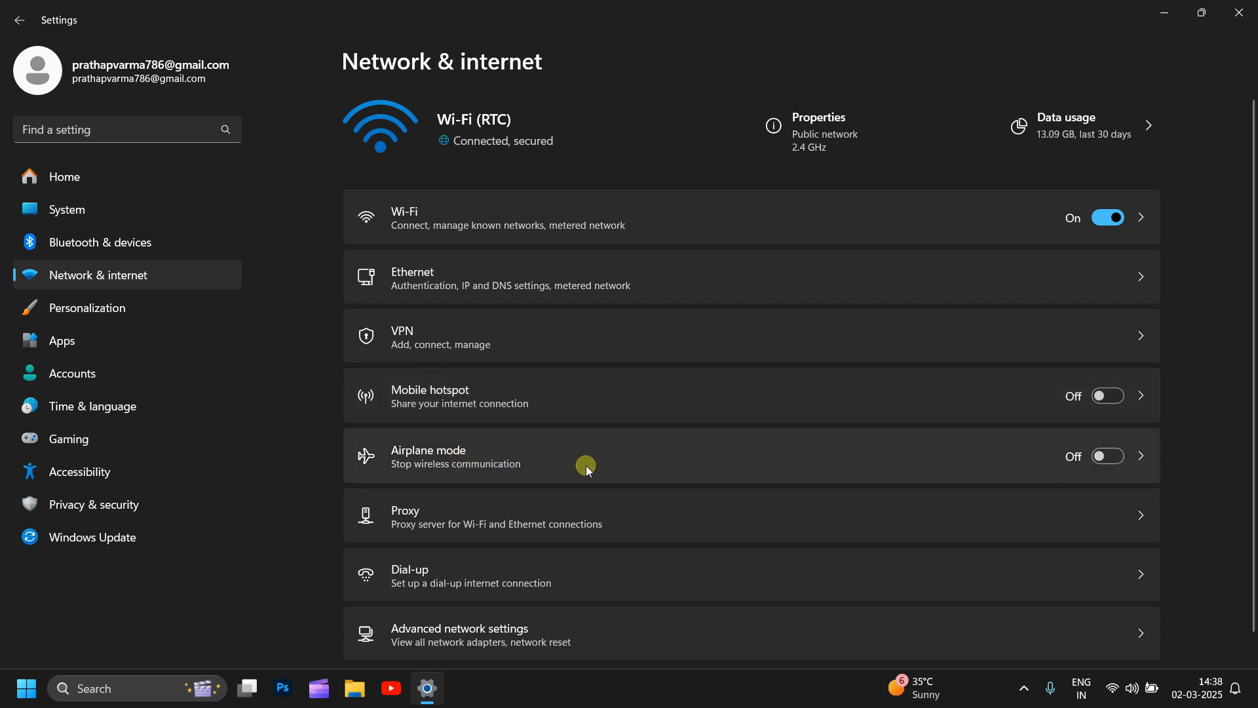
pyautogui.scroll(-1, 611, 459)
pyautogui.scroll(1, 610, 458)
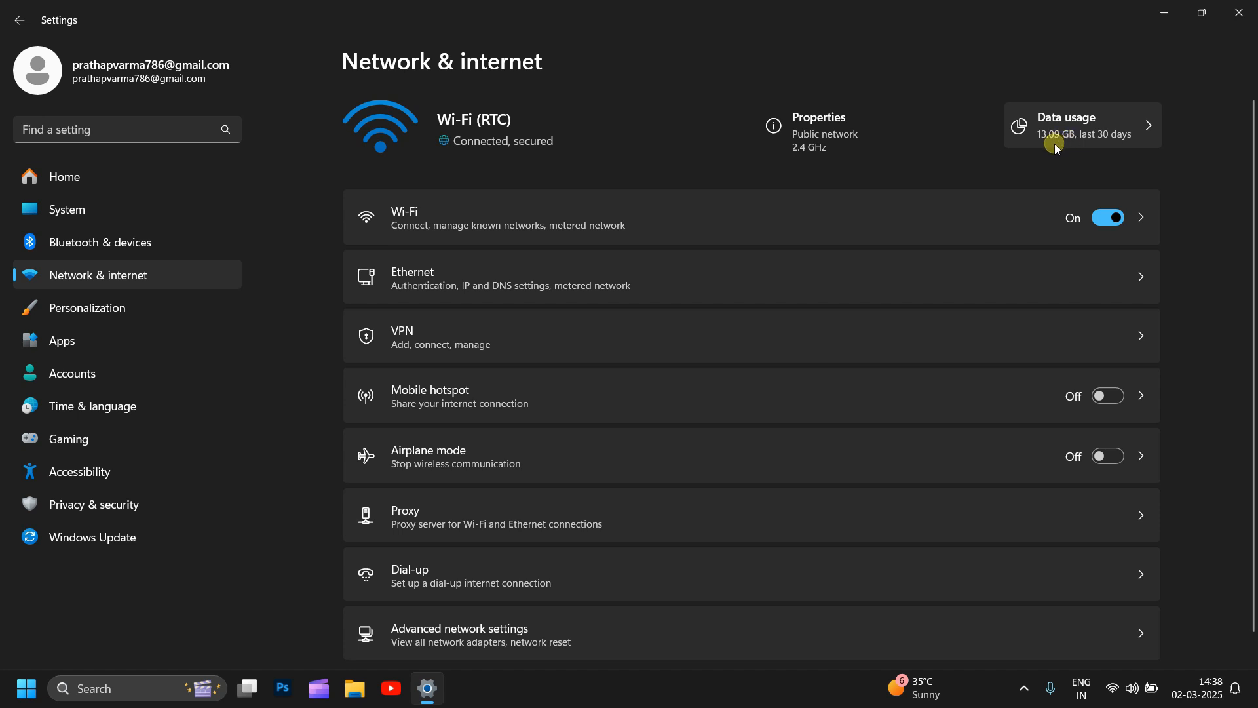
# - Open the Personalization settings and look through the available categories from Background to Device usage
pyautogui.click(109, 313)
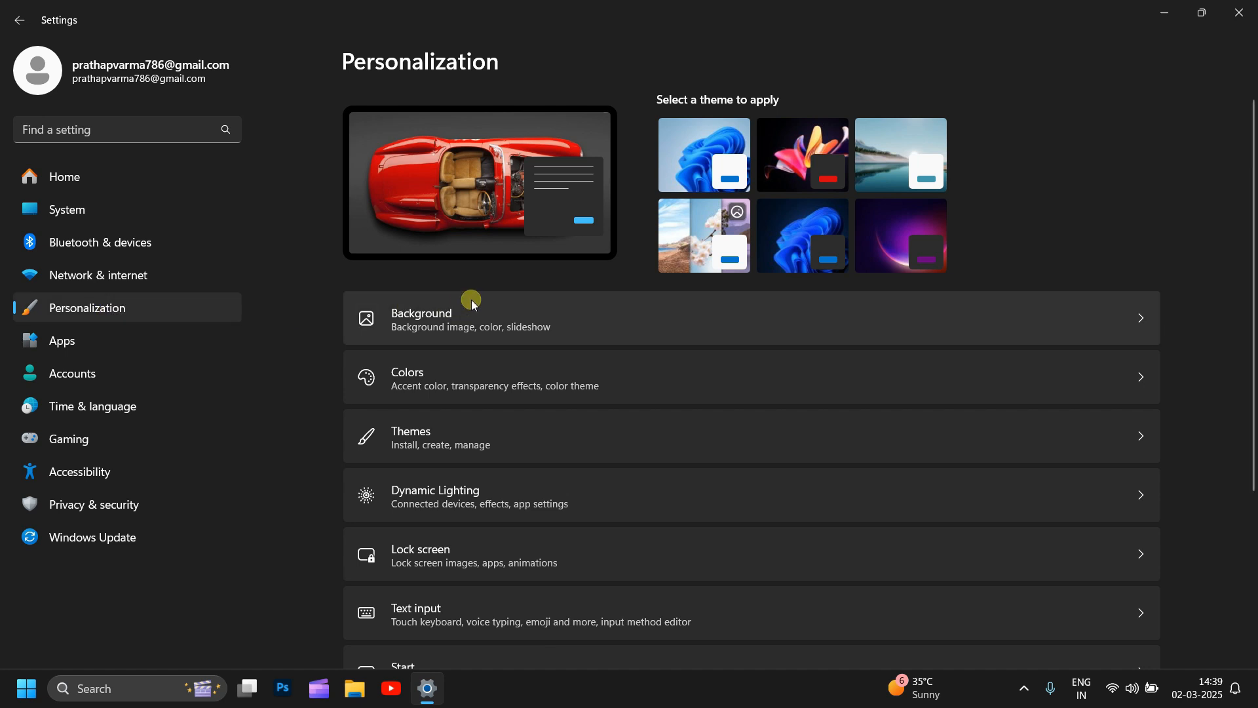
pyautogui.scroll(-3, 473, 302)
pyautogui.scroll(5, 473, 306)
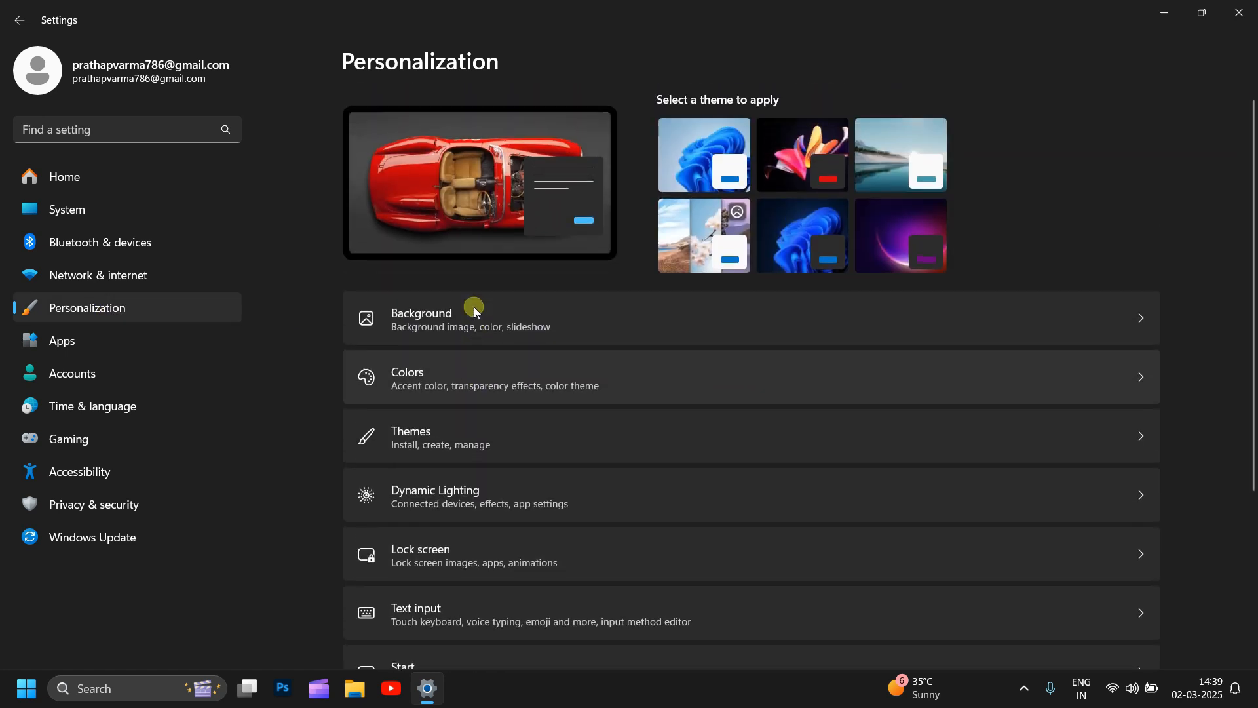
pyautogui.scroll(-3, 474, 307)
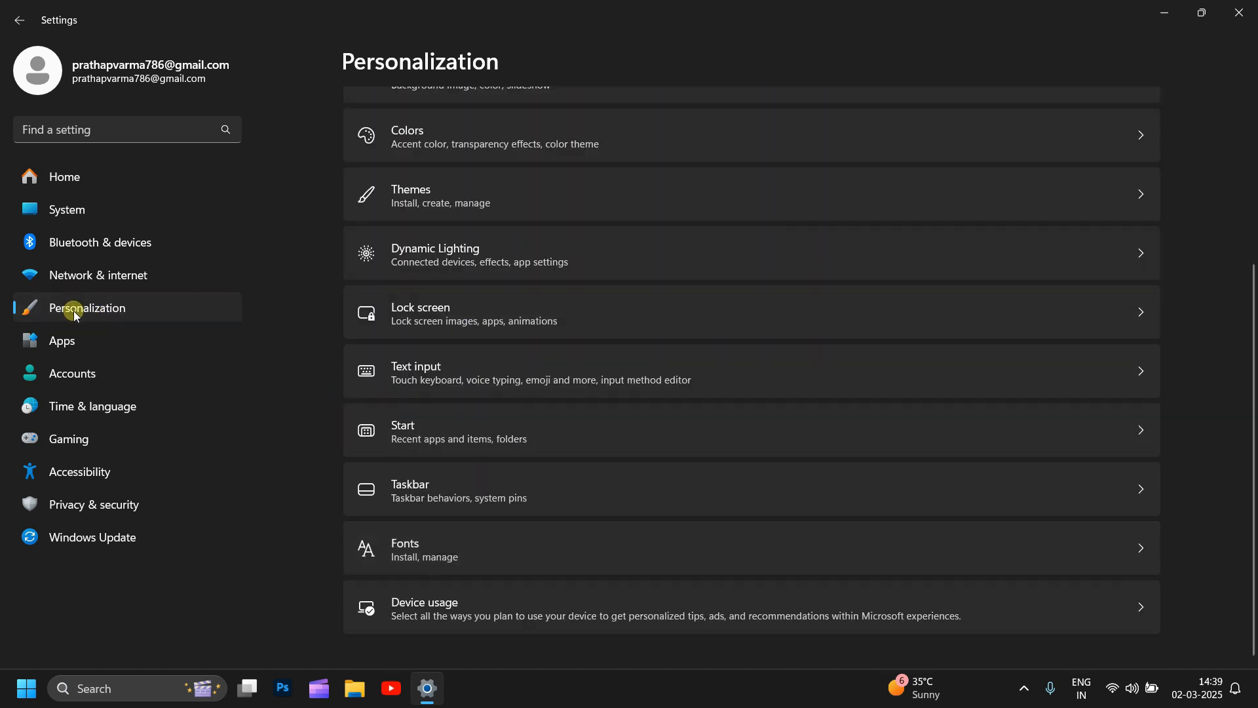
# - Open the Installed apps list in the Apps category, and view the management options for Adobe Photoshop 2023
pyautogui.click(73, 342)
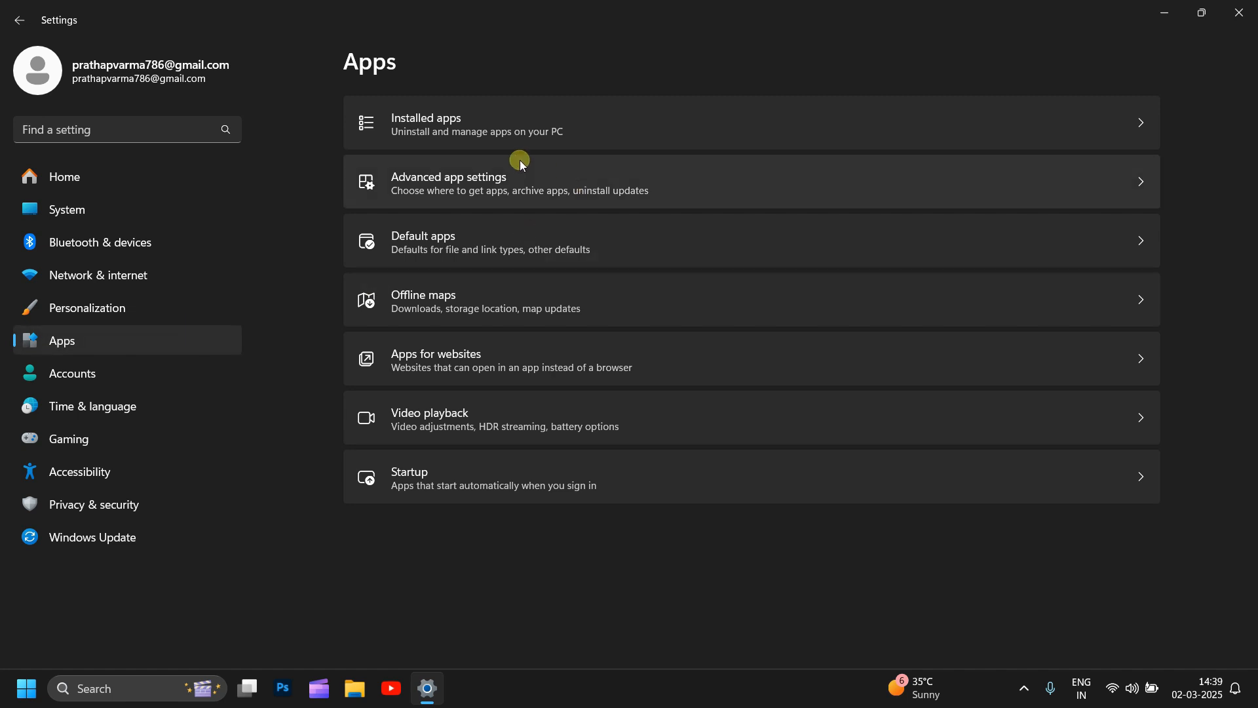
pyautogui.click(1120, 127)
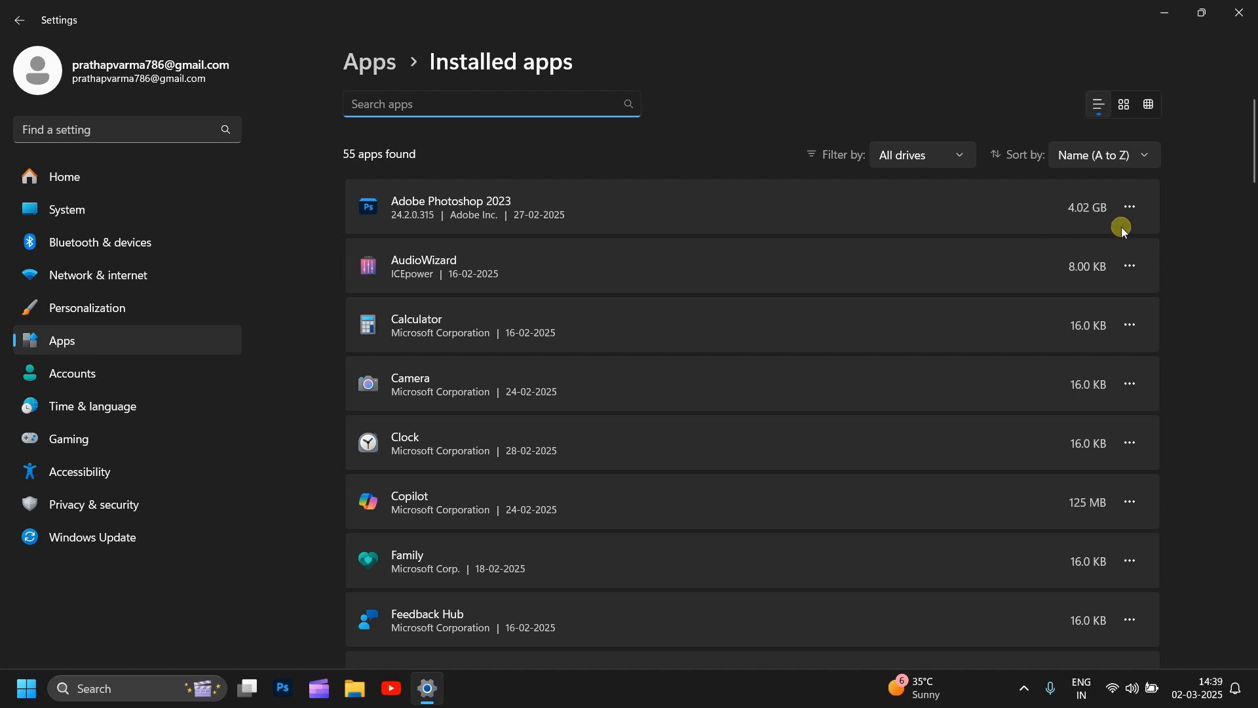
pyautogui.click(1141, 206)
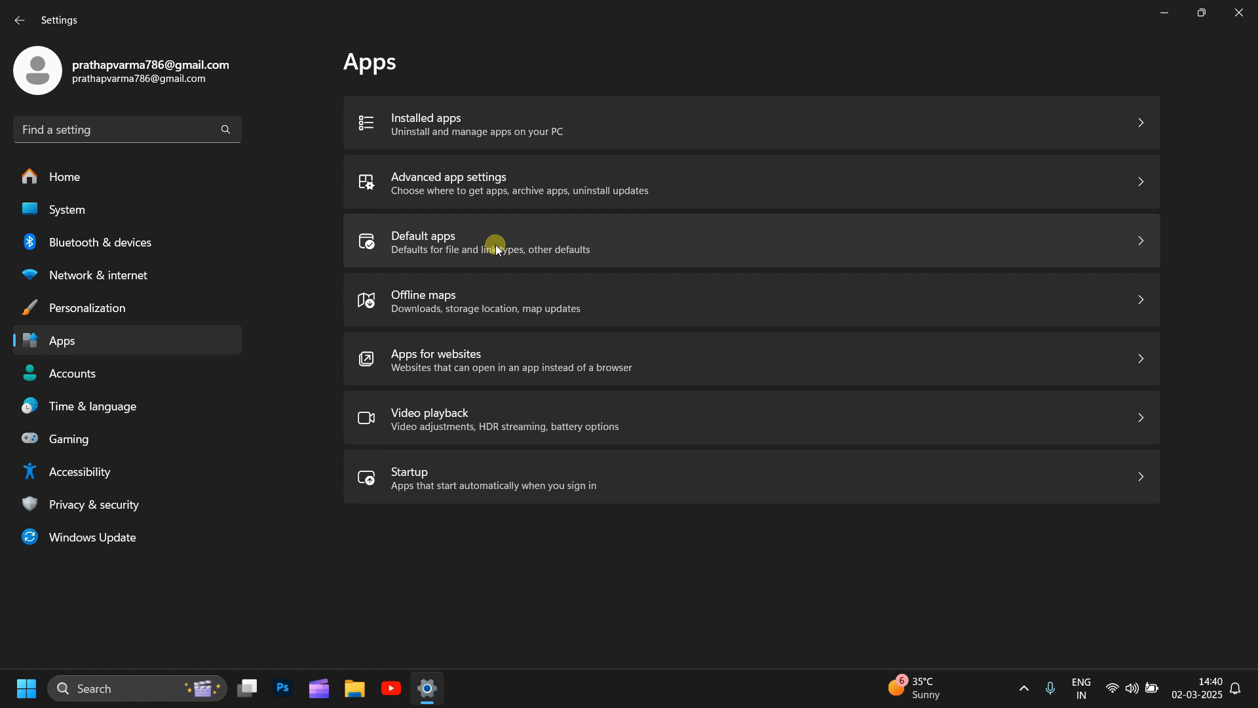
# - Open the Default apps page and look through the applications for which defaults can be set
pyautogui.click(494, 248)
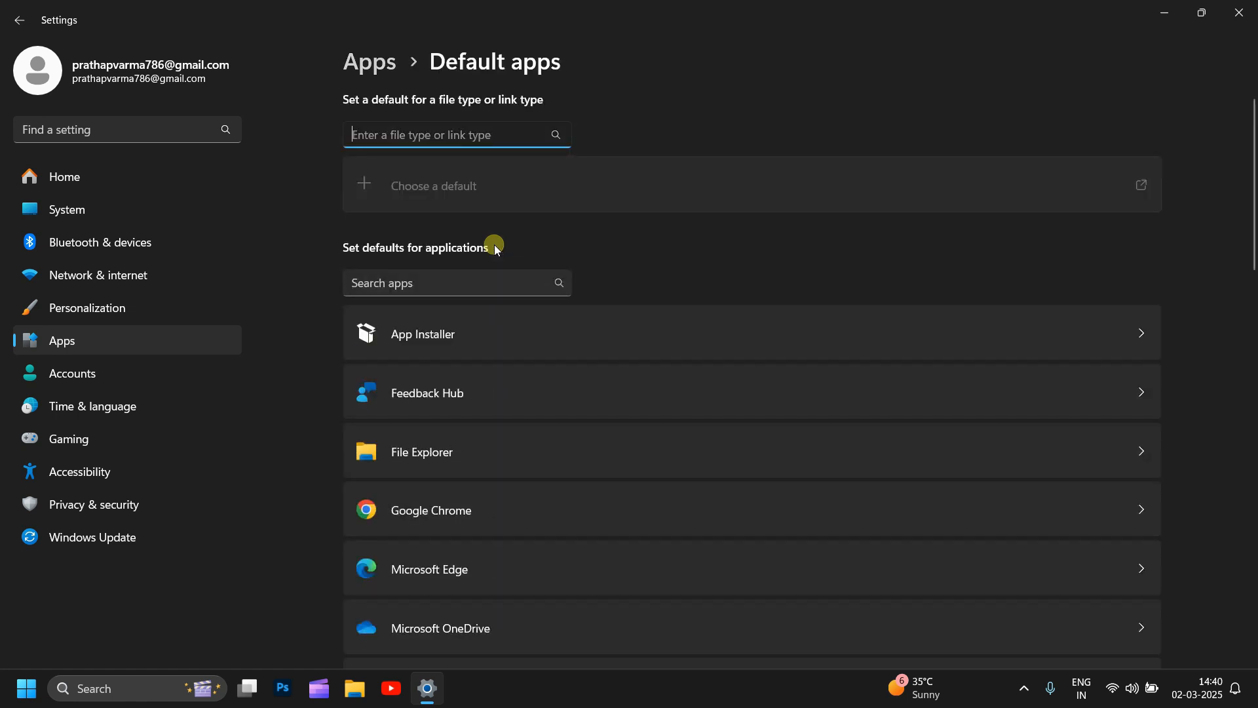
pyautogui.scroll(-1, 746, 313)
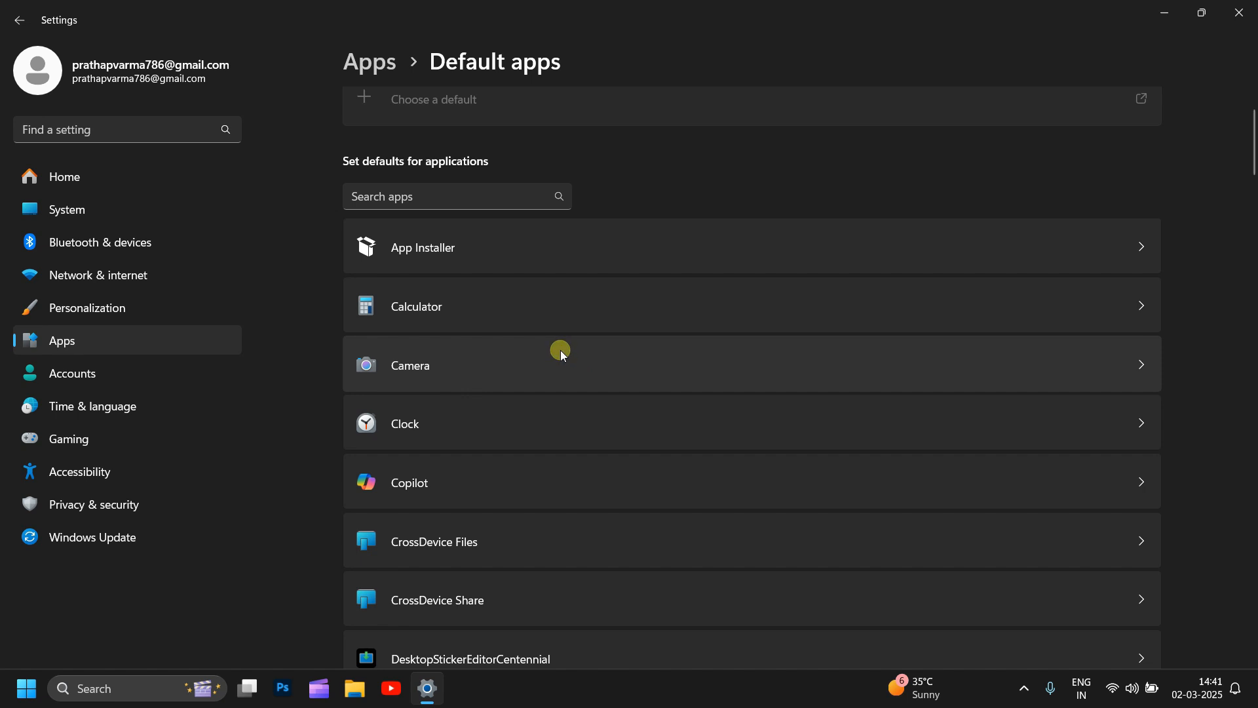
pyautogui.scroll(-4, 561, 354)
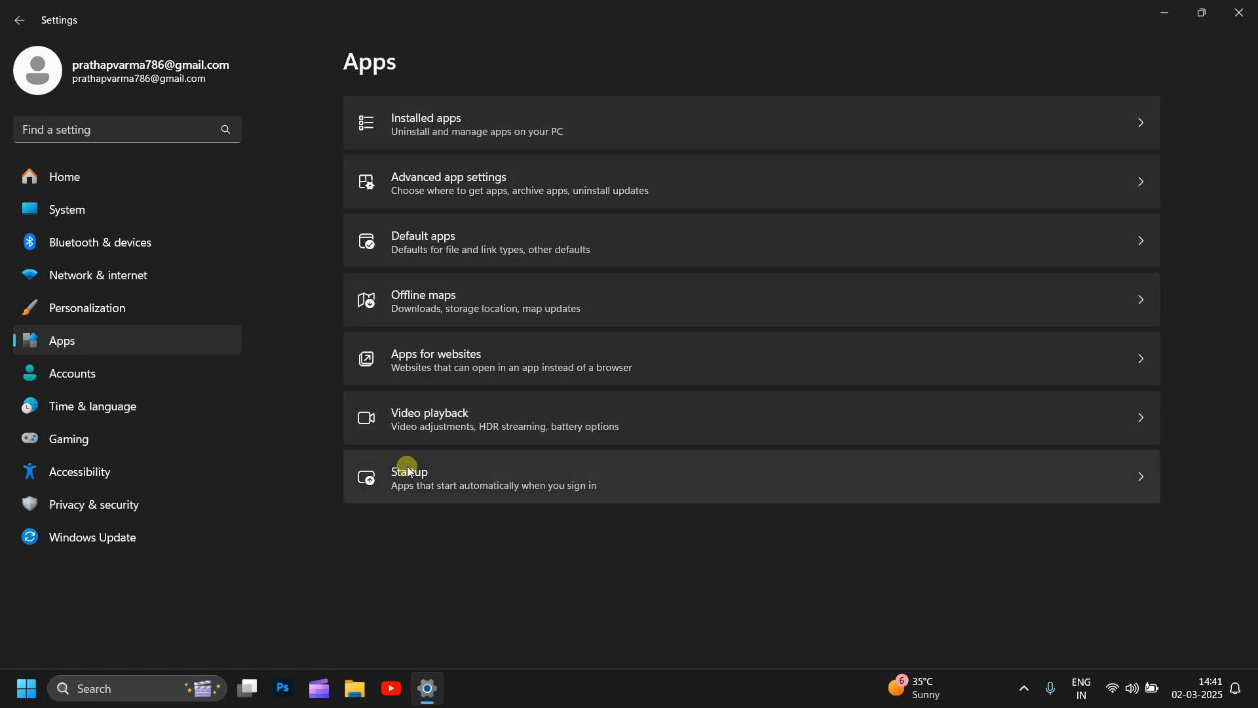
# - Turn off automatic startup for Icecream Screen Recorder and CCXProcess, and return to the Apps overview
pyautogui.click(458, 479)
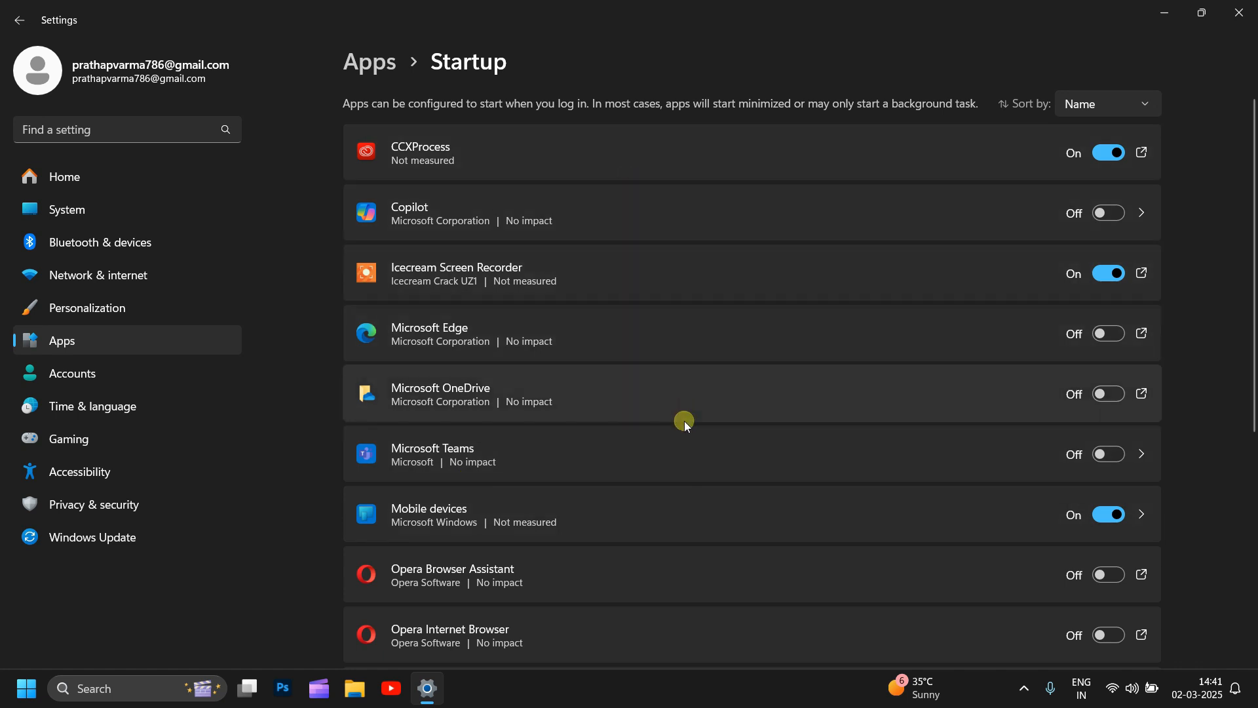
pyautogui.scroll(-1, 683, 423)
pyautogui.scroll(1, 688, 429)
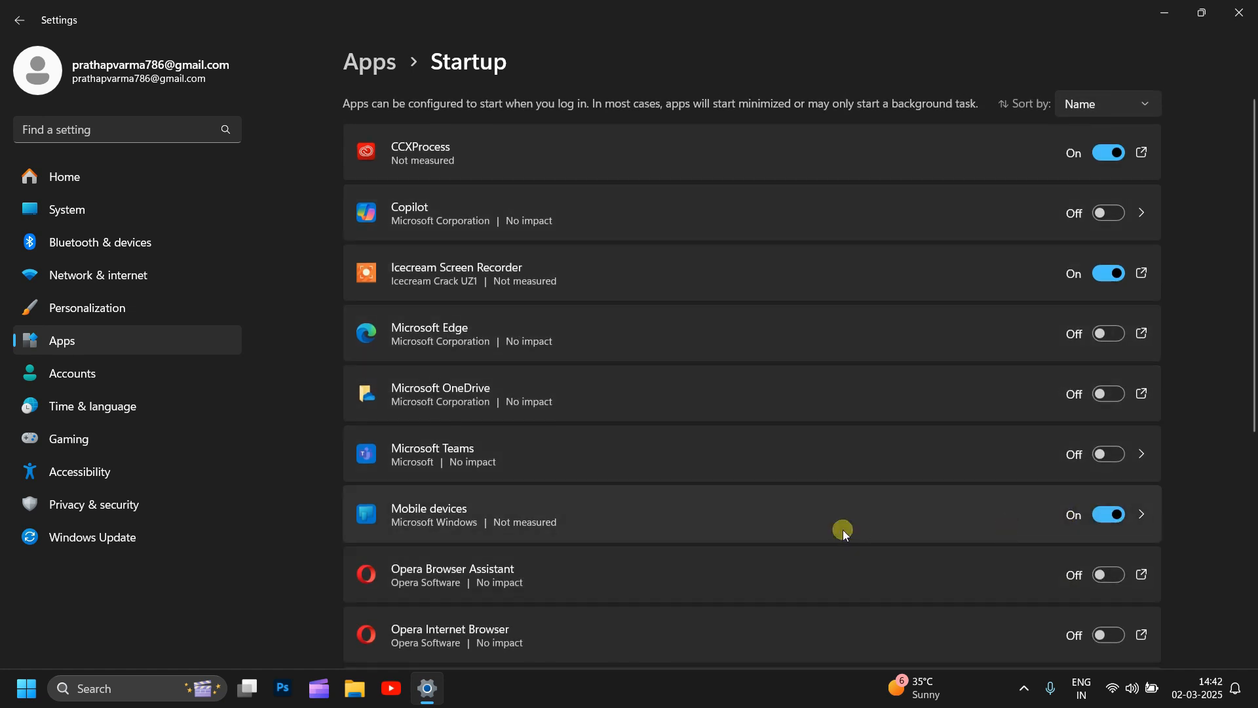
pyautogui.click(1112, 274)
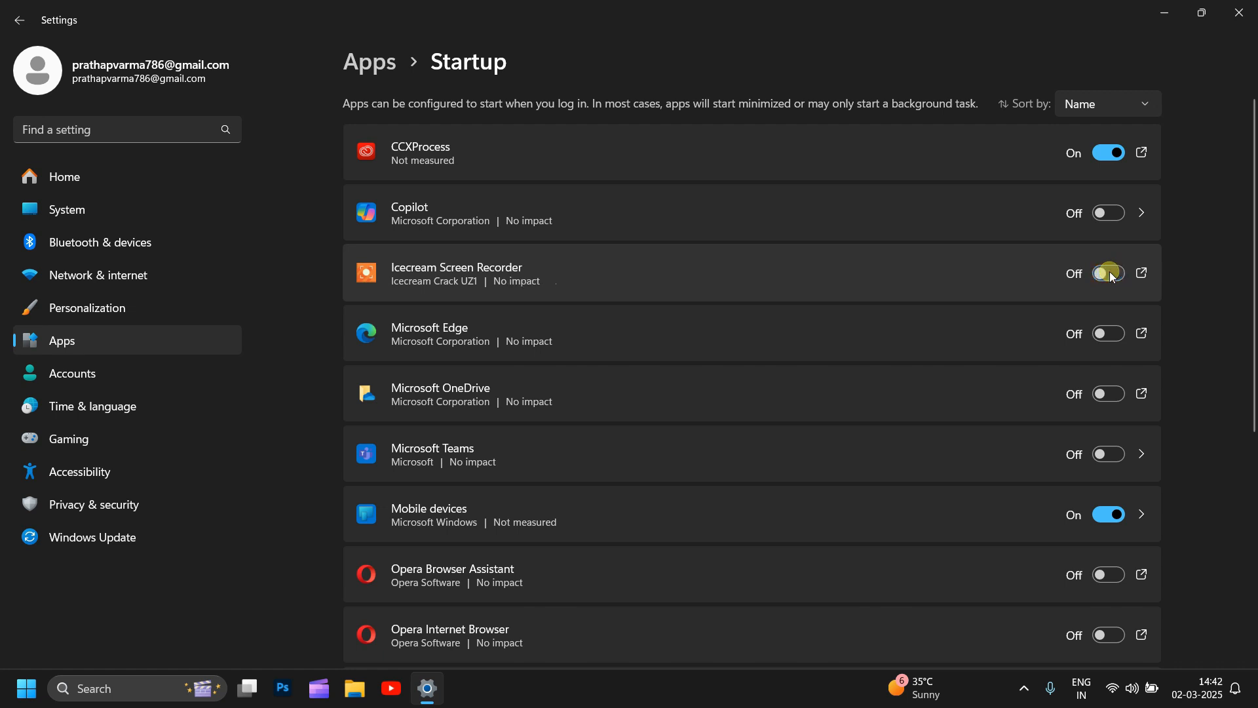
pyautogui.click(1108, 152)
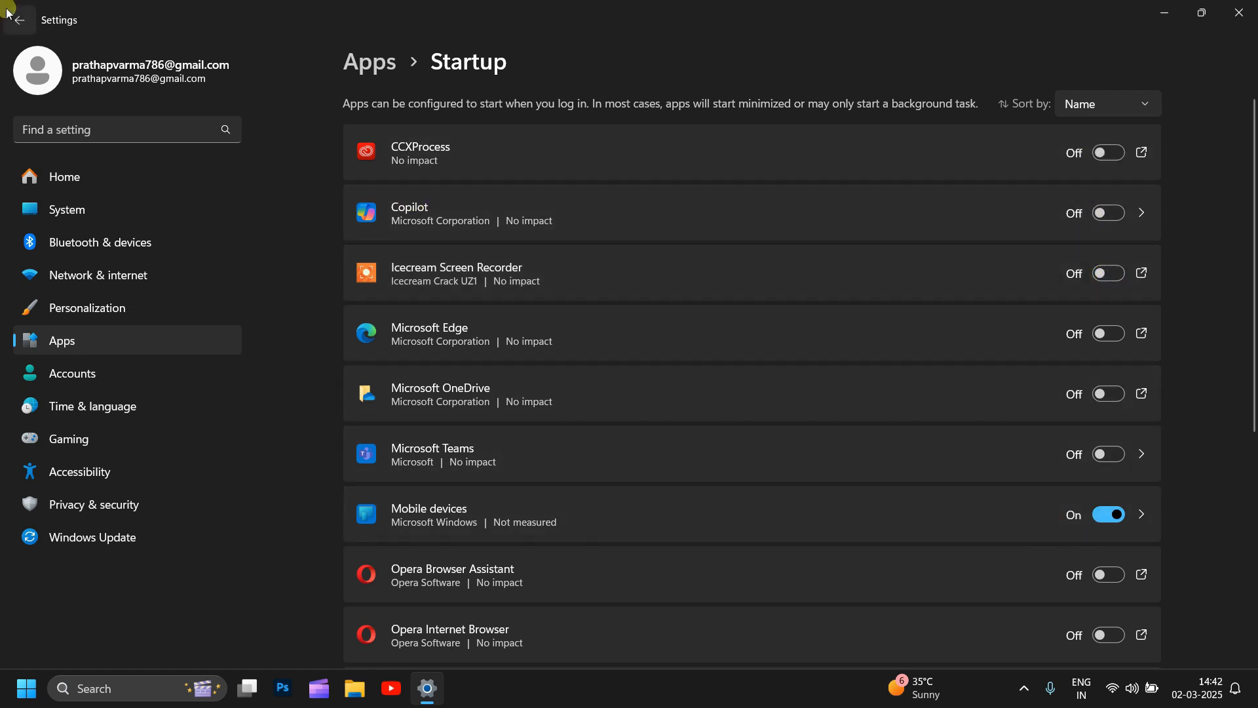
pyautogui.click(20, 29)
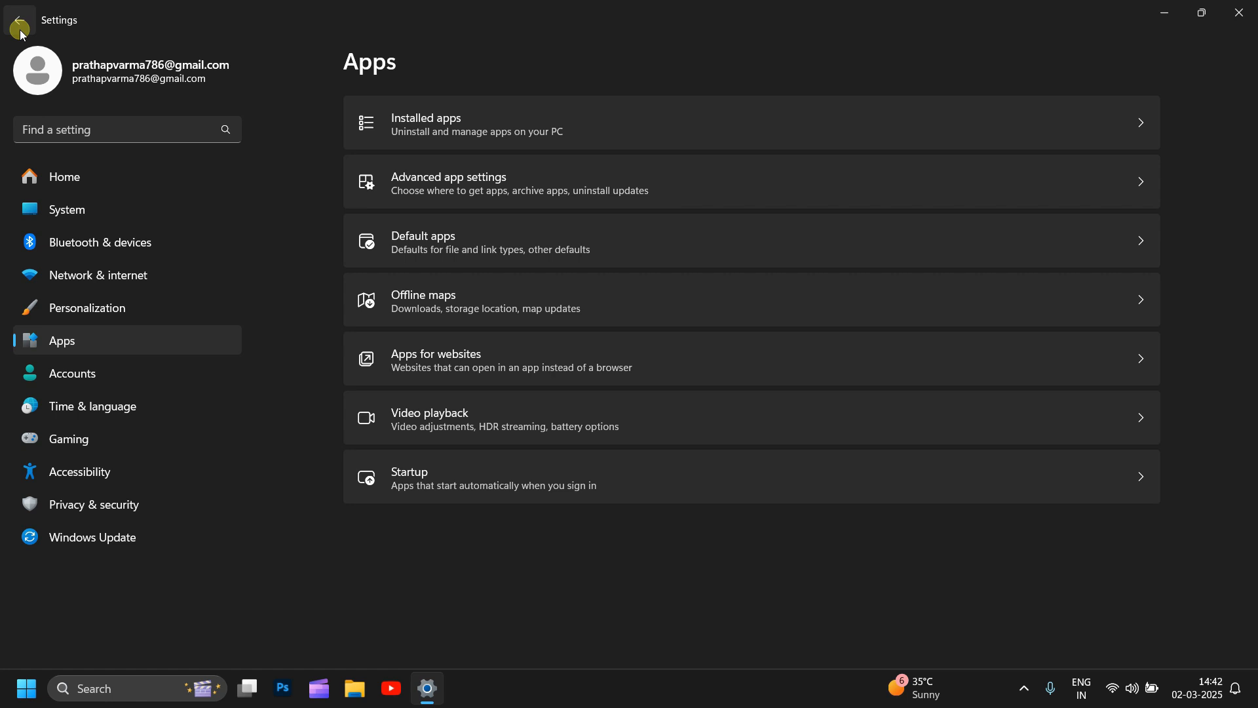
pyautogui.click(19, 29)
pyautogui.click(64, 342)
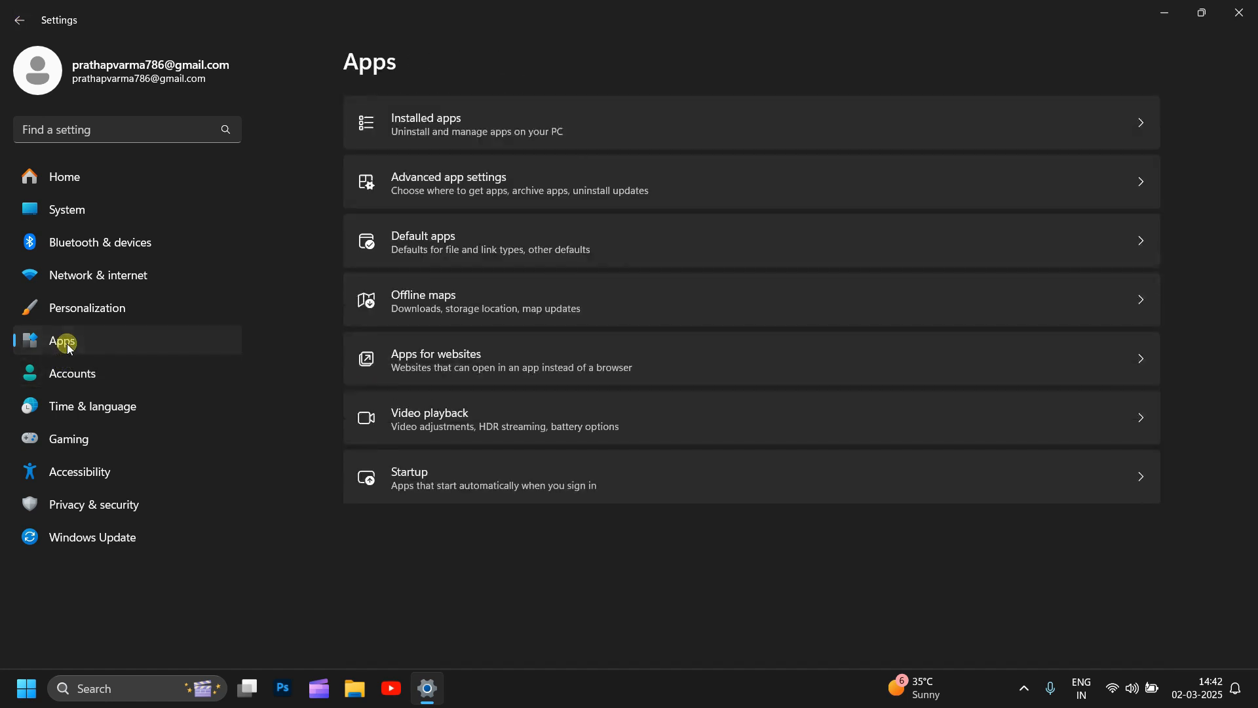
# - Open the Accounts settings and view the Your info page
pyautogui.click(78, 380)
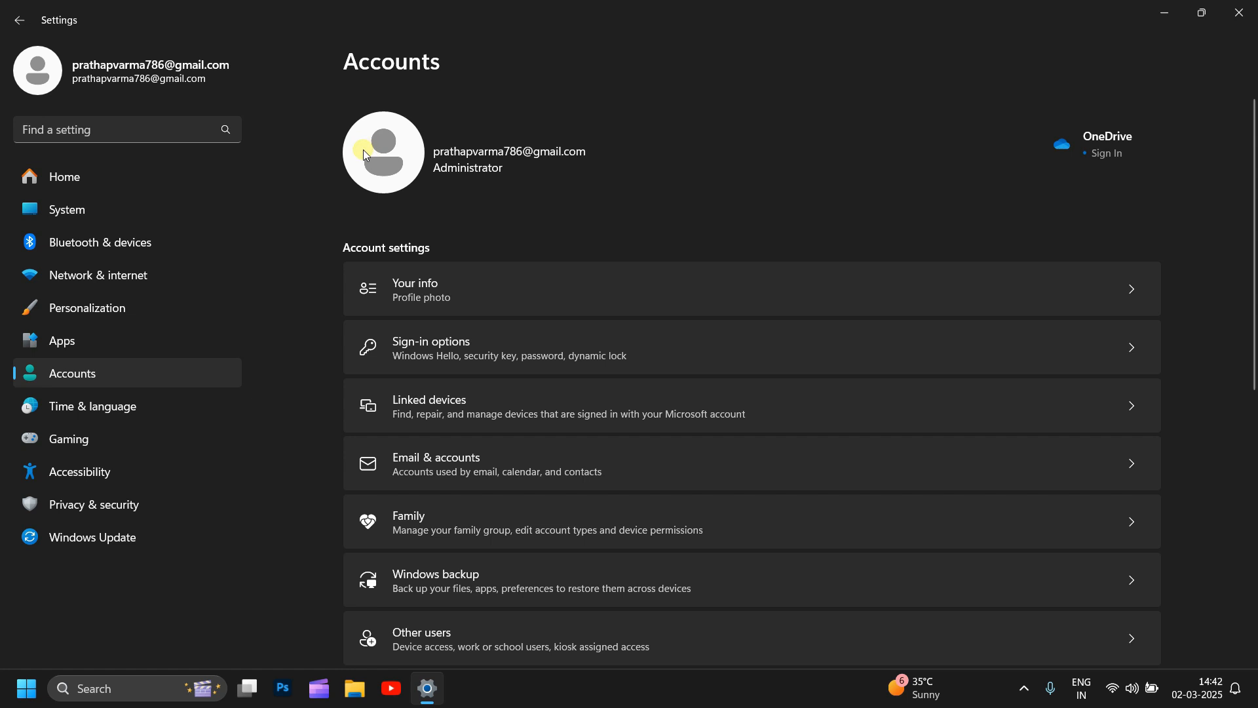
pyautogui.click(458, 292)
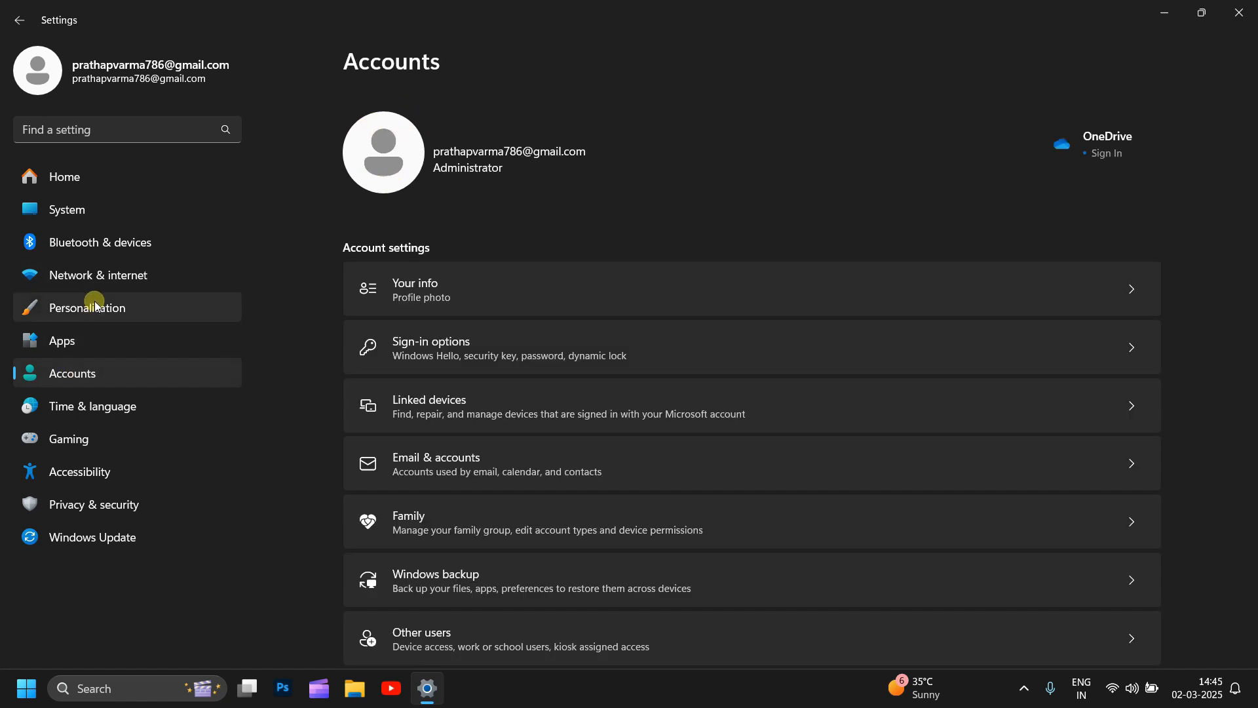
# - View the Date & time settings under Time & language, and reach them again through Adjust date and time from the taskbar clock
pyautogui.click(99, 410)
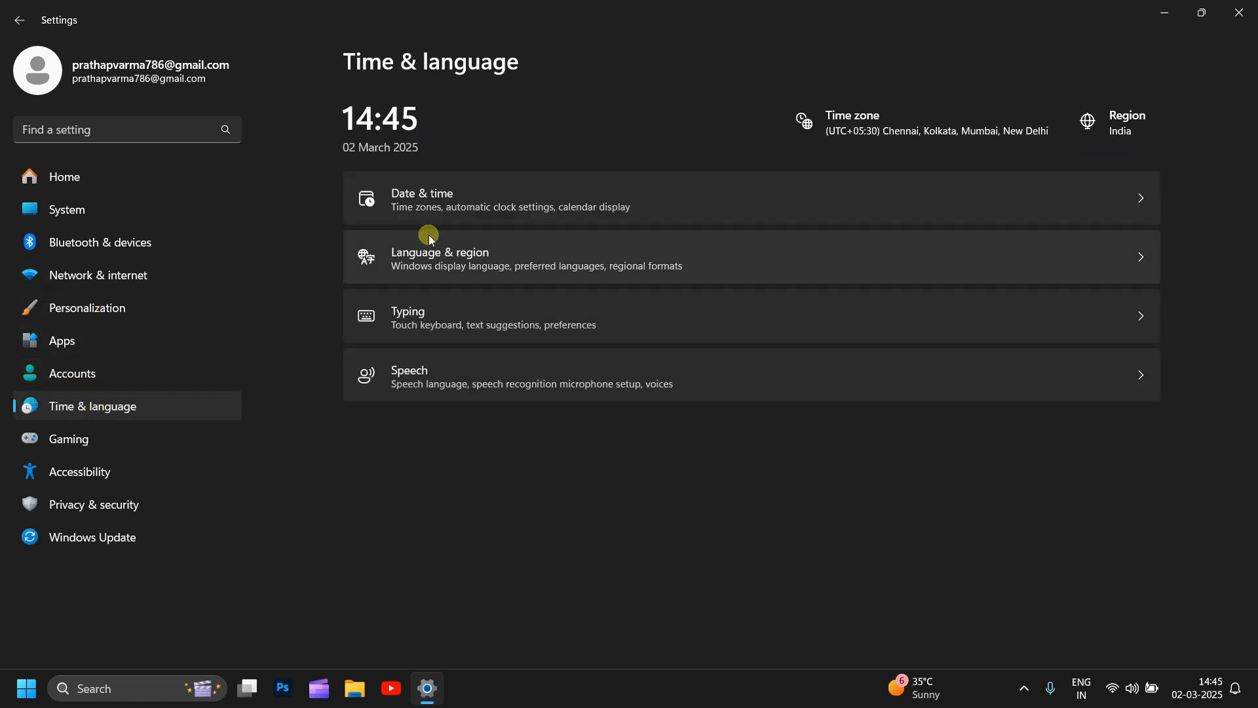
pyautogui.click(449, 201)
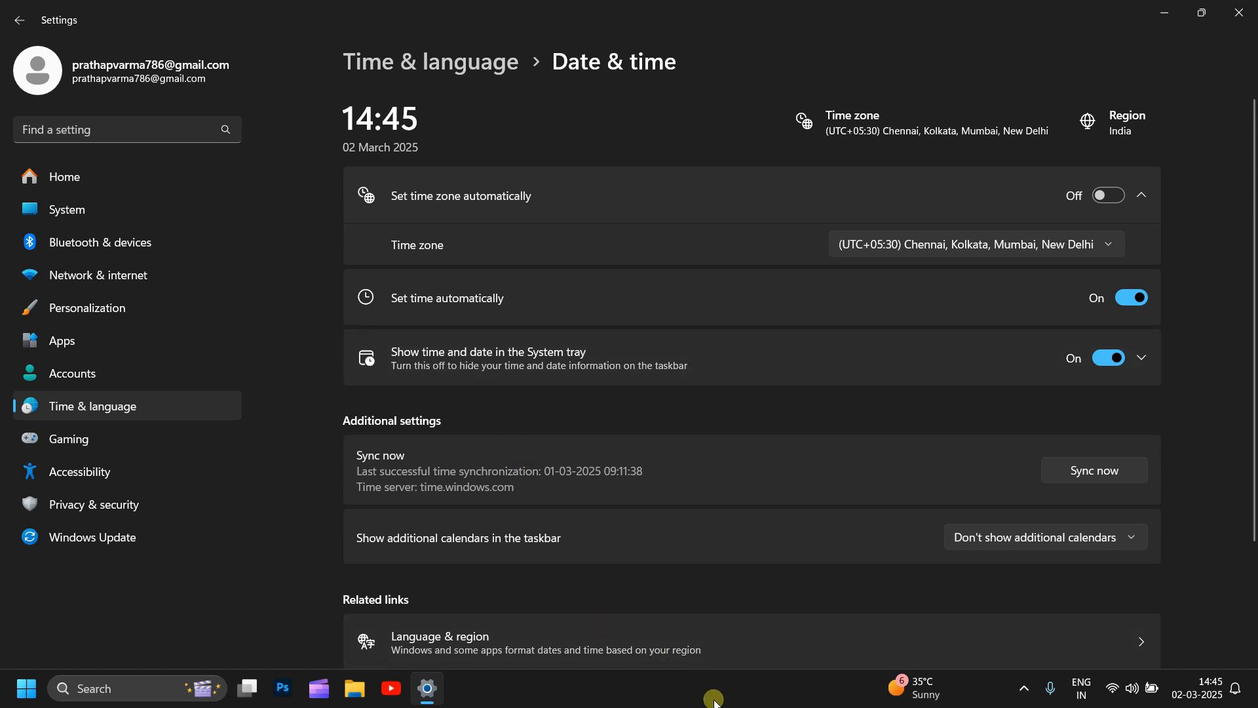
pyautogui.rightClick(1213, 692)
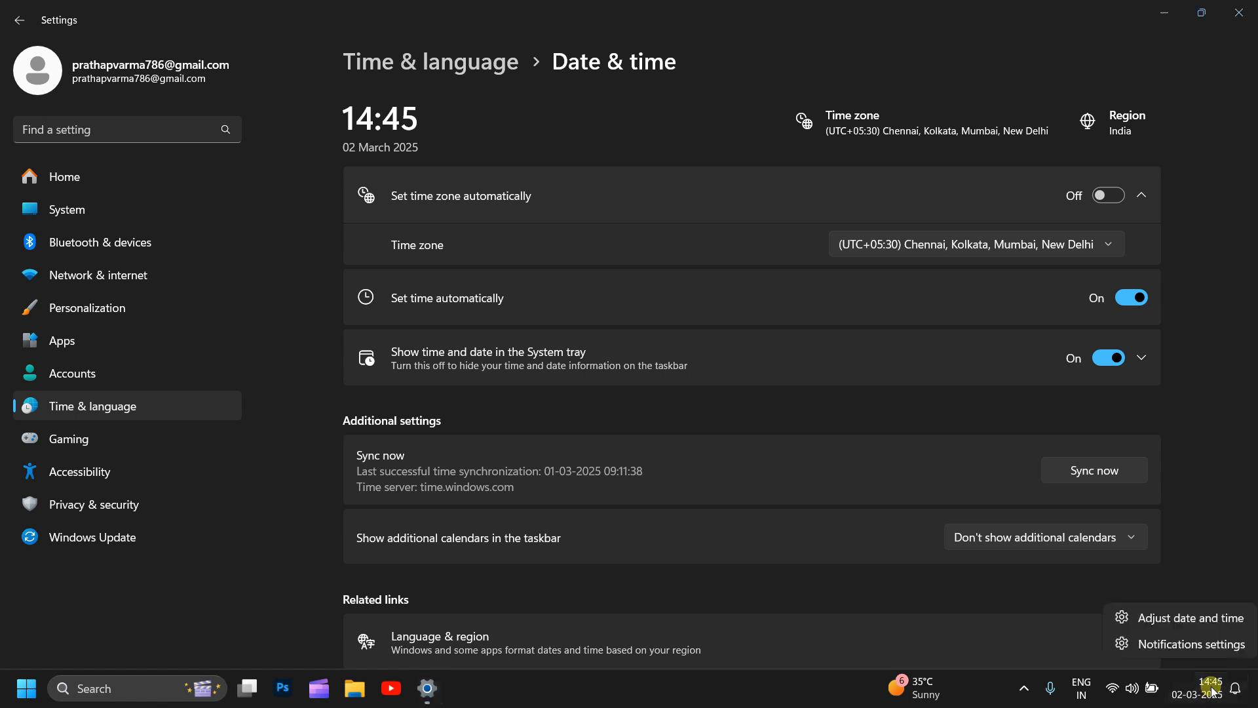
pyautogui.click(1195, 618)
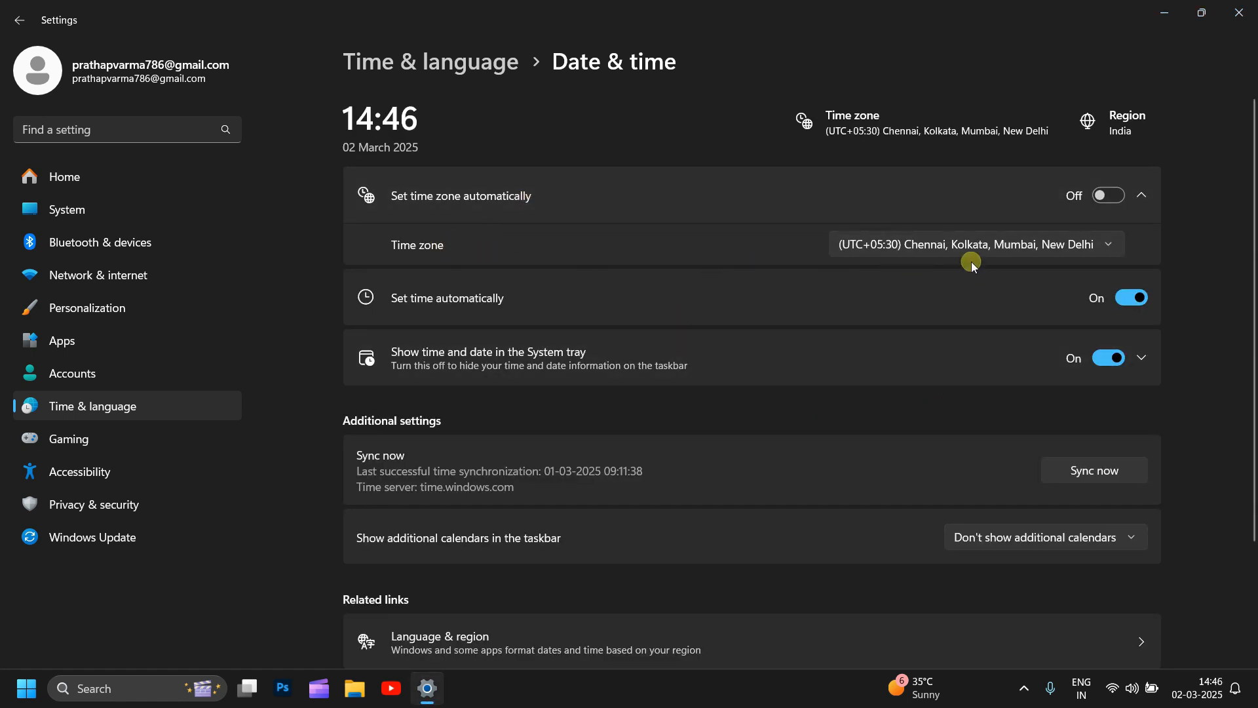
# - Look through the available time zones, keep (UTC+05:30) Chennai, Kolkata, Mumbai, New Delhi, and turn on Set time zone automatically
pyautogui.click(1063, 254)
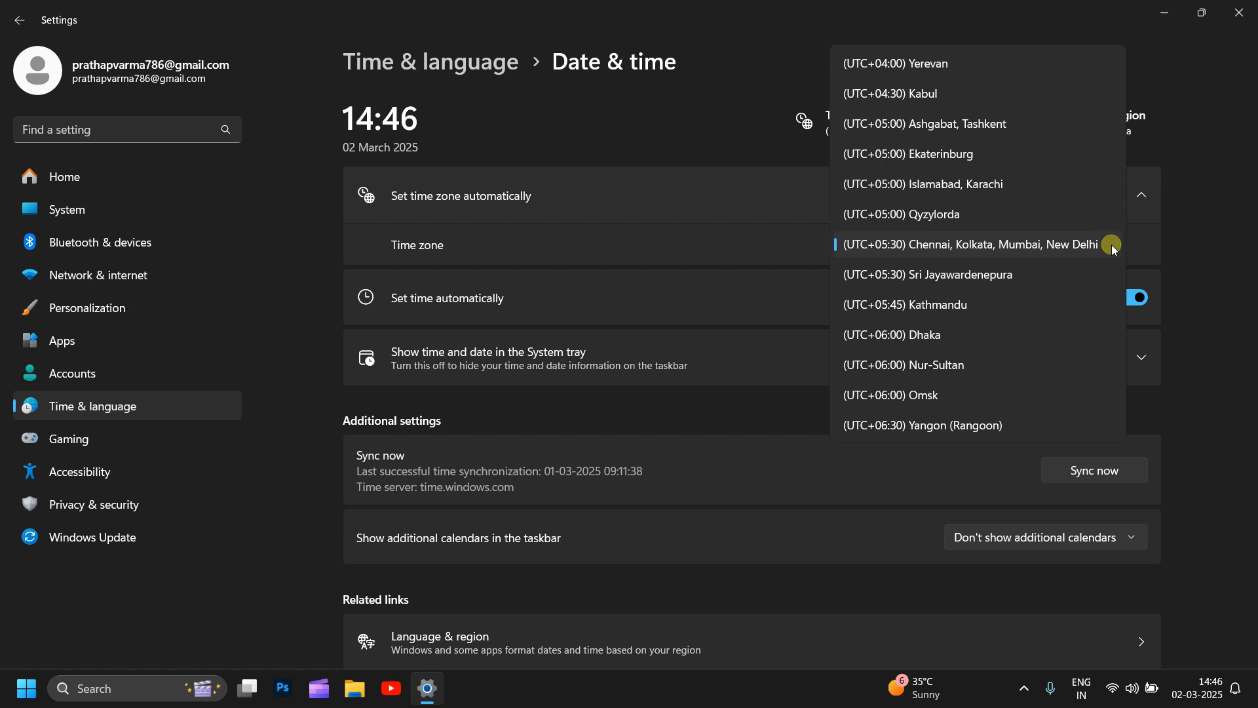
pyautogui.scroll(3, 1044, 167)
pyautogui.scroll(3, 1044, 167)
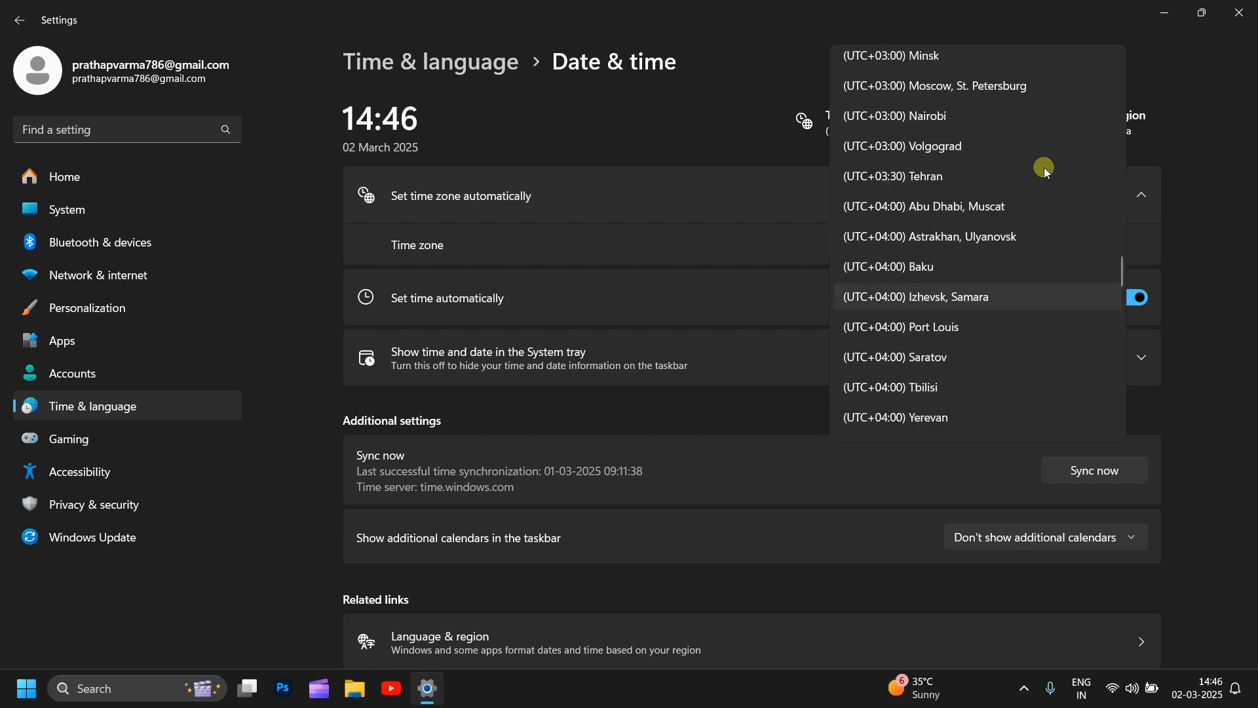
pyautogui.click(917, 243)
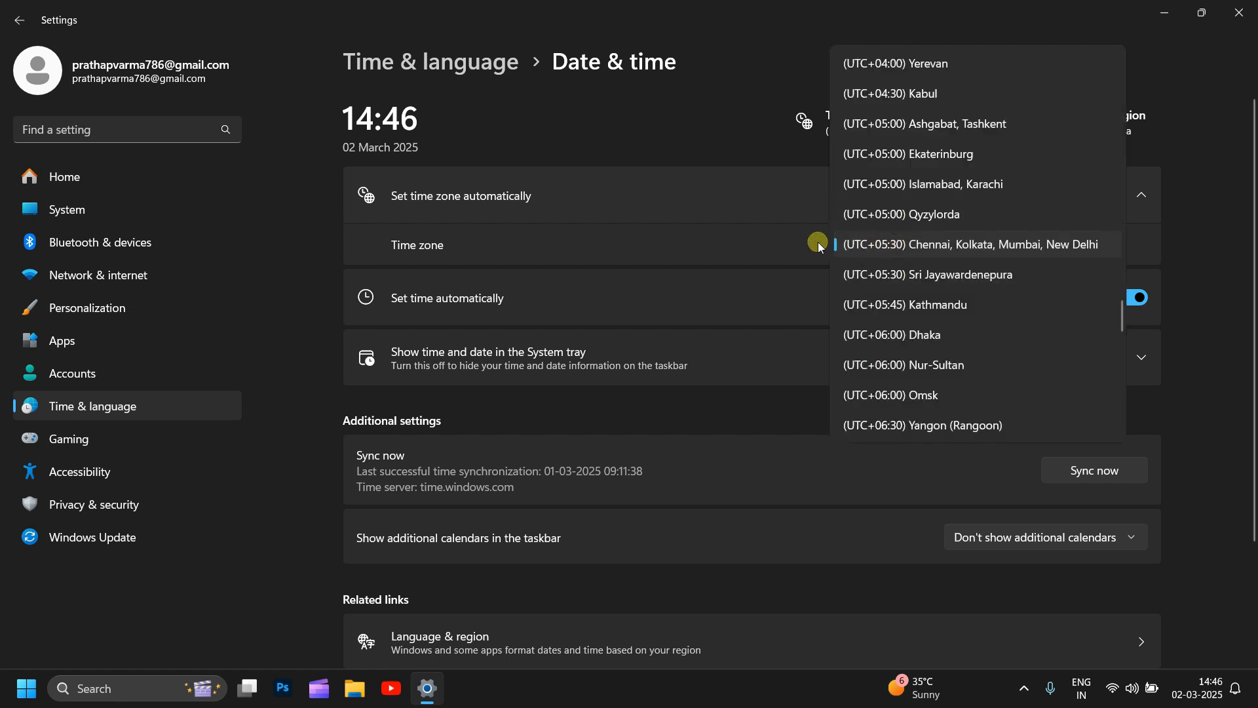
pyautogui.click(768, 231)
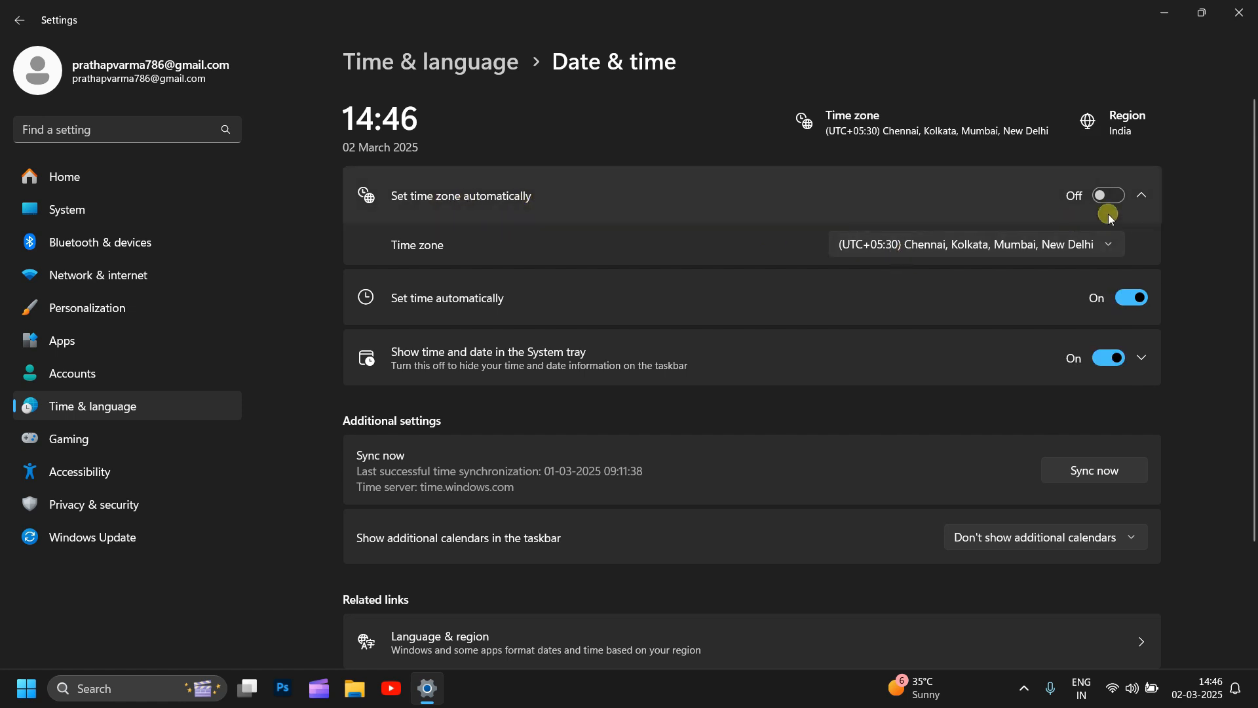
pyautogui.click(1117, 196)
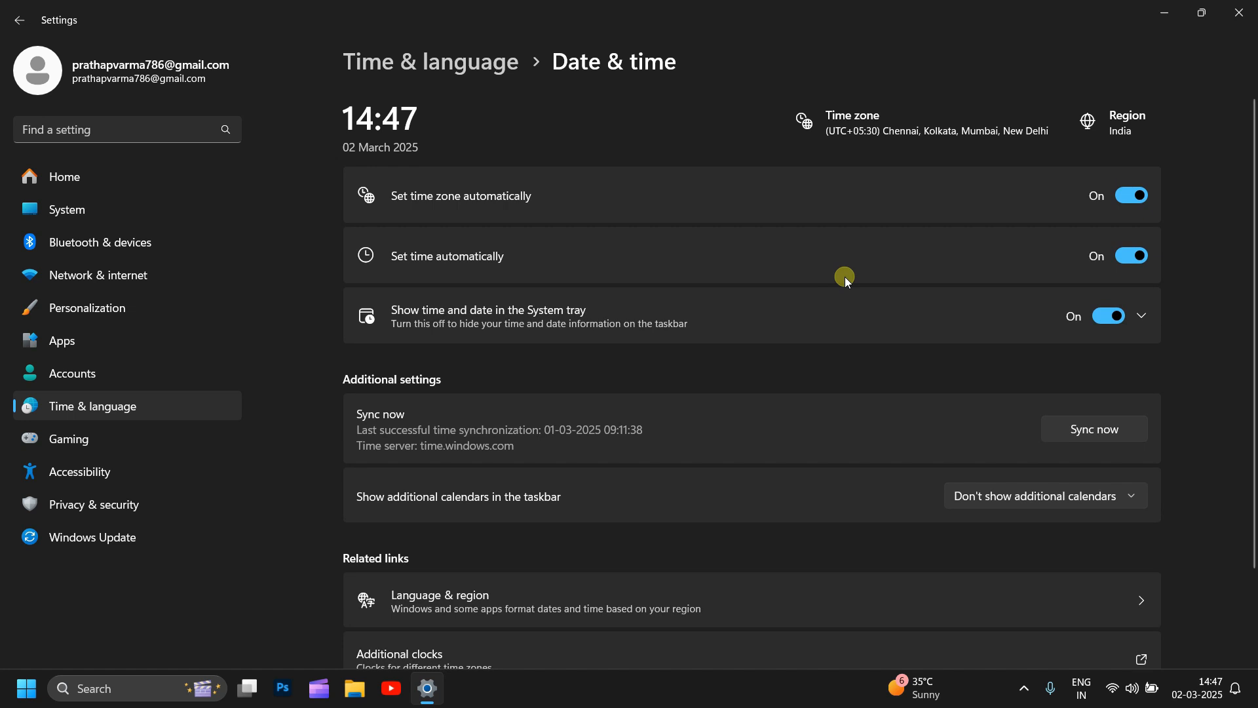
# - In the Accessibility Text size settings, apply an enlarged text size, and restore the text size to 100%
pyautogui.click(87, 475)
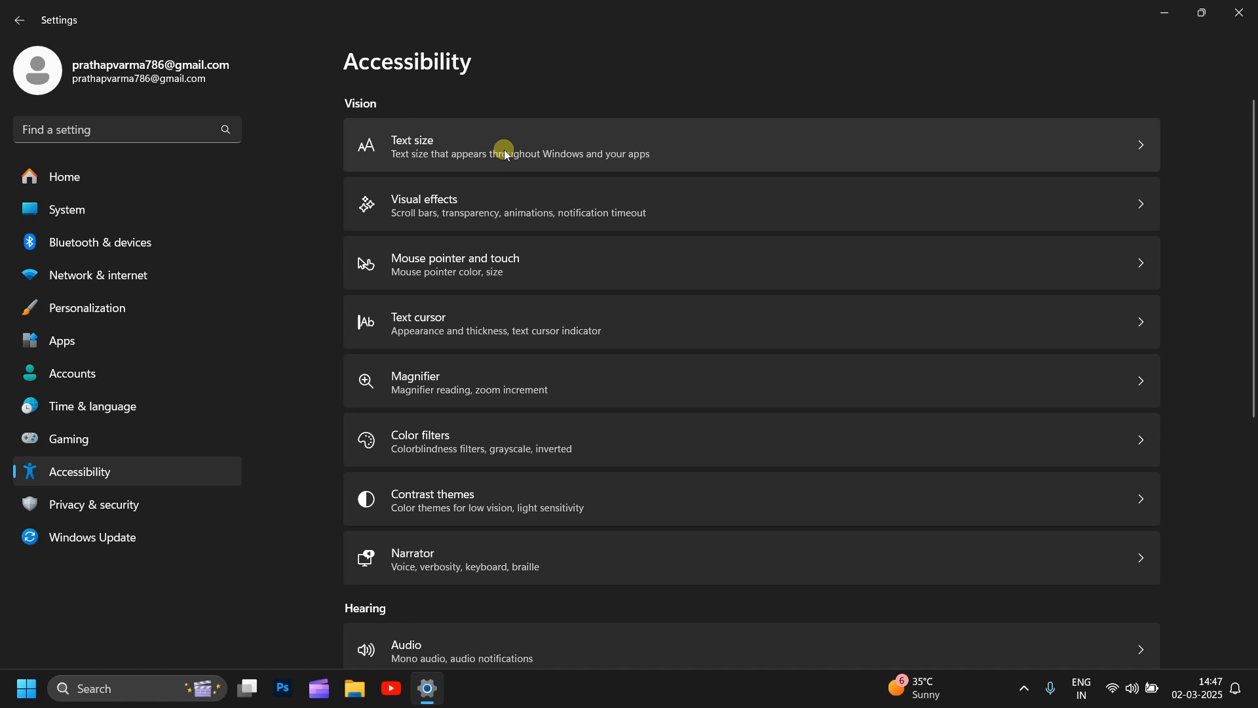
pyautogui.click(746, 152)
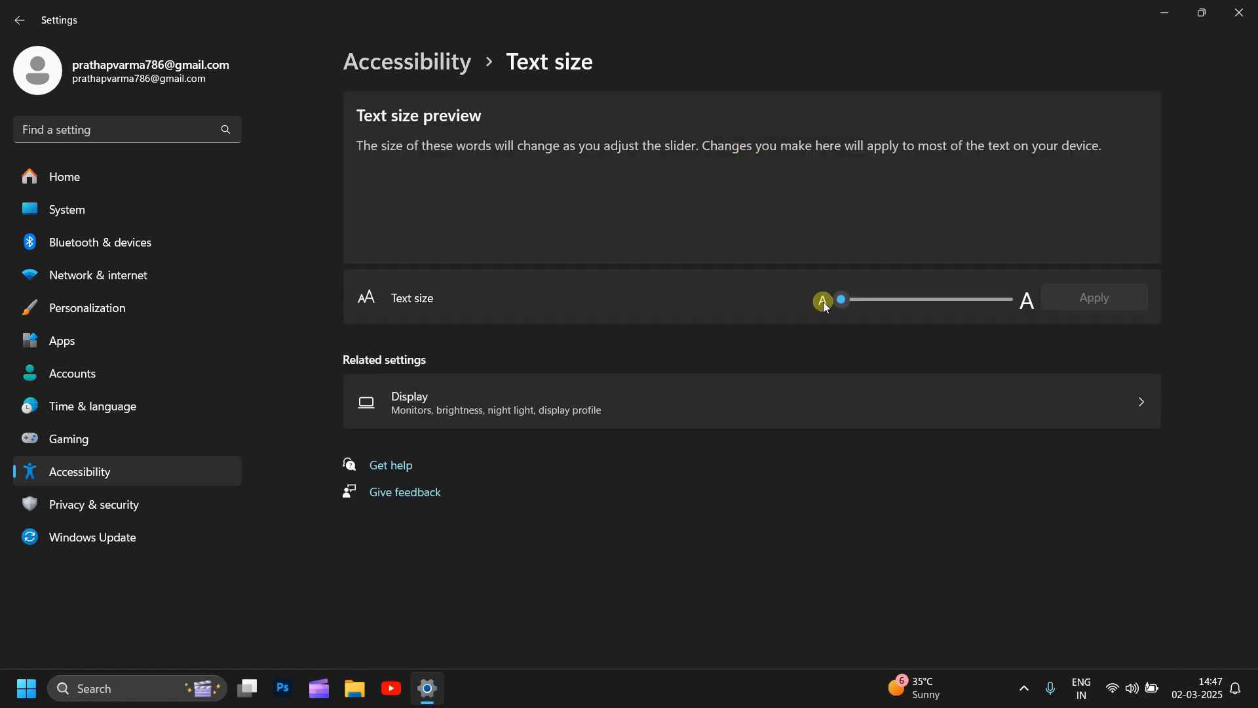
pyautogui.moveTo(848, 308); pyautogui.dragTo(905, 303)
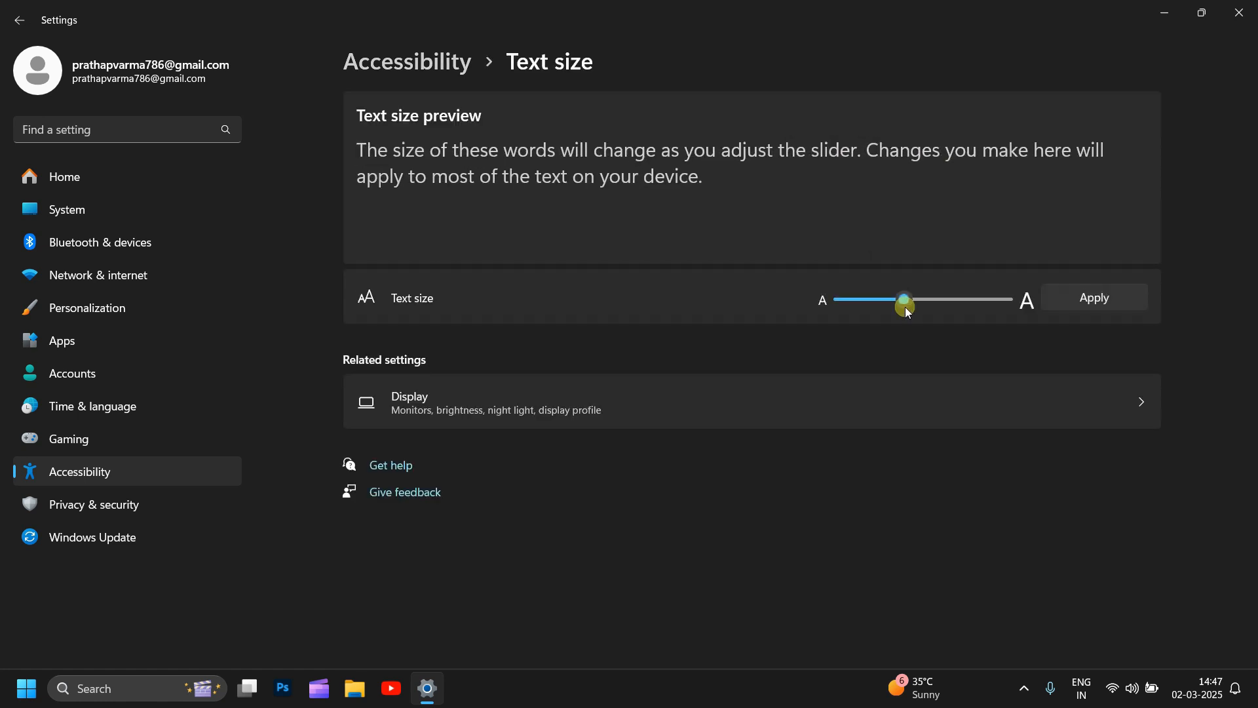
pyautogui.click(1072, 303)
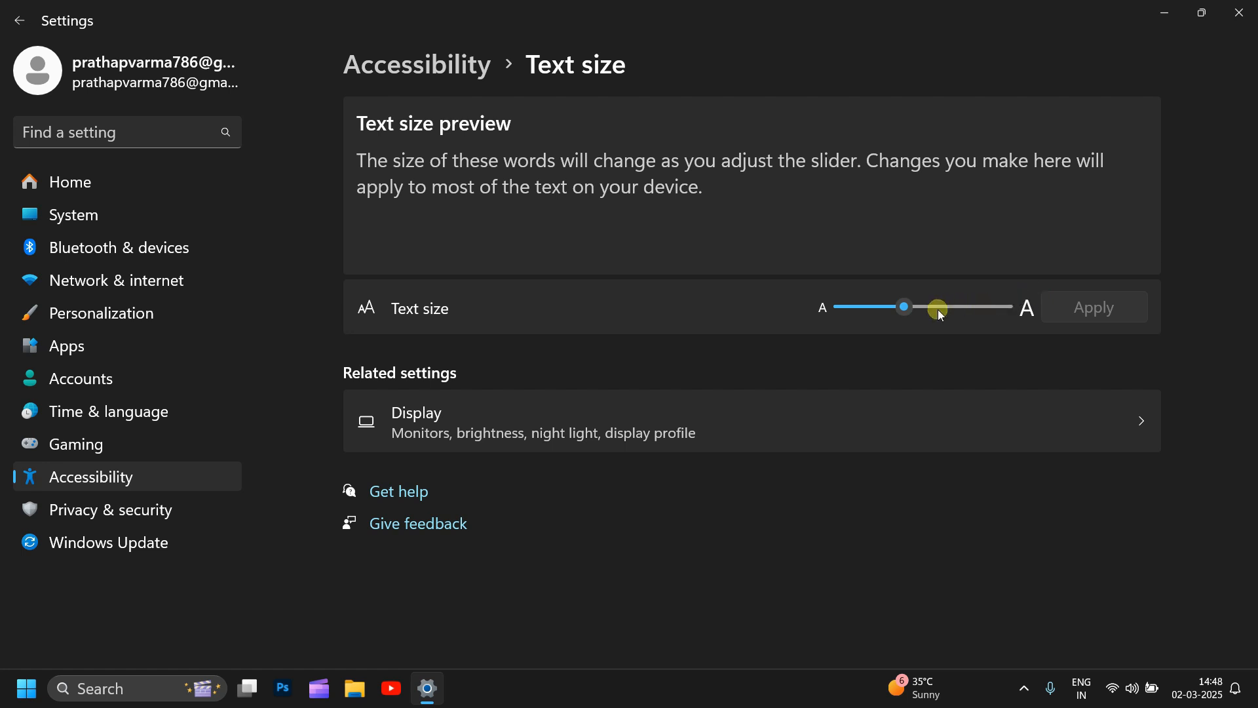
pyautogui.moveTo(909, 311); pyautogui.dragTo(835, 313)
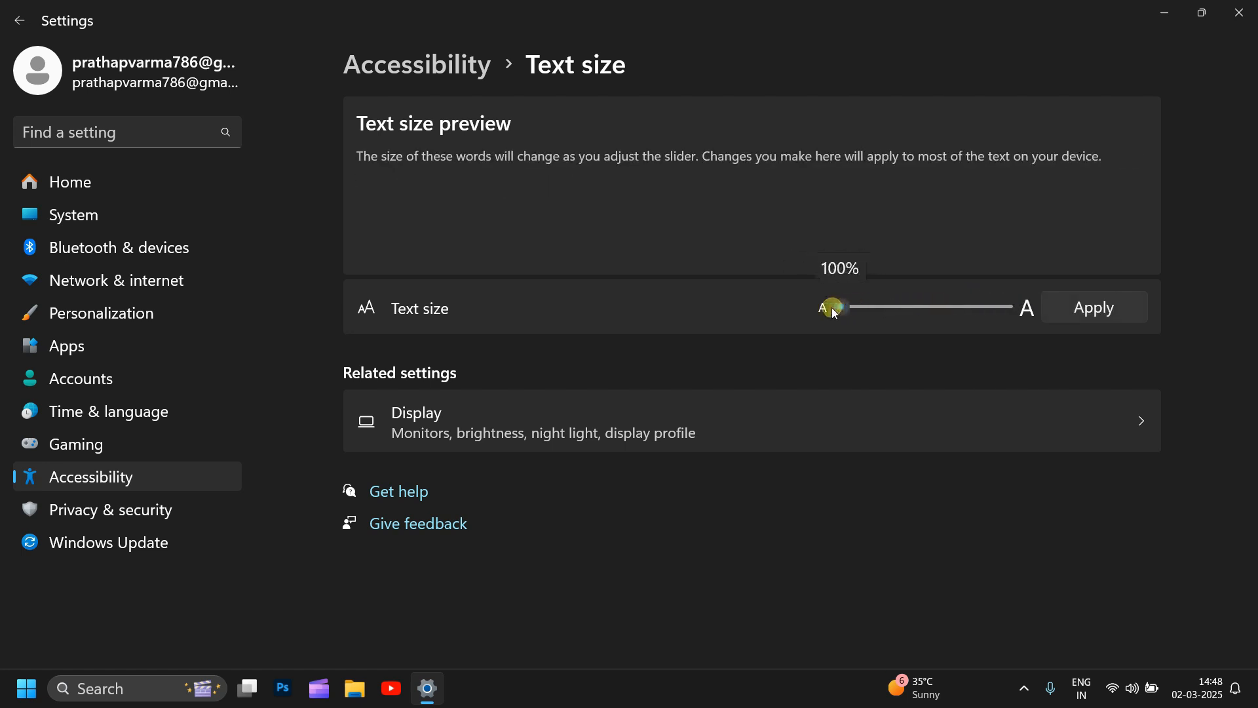
pyautogui.click(1113, 318)
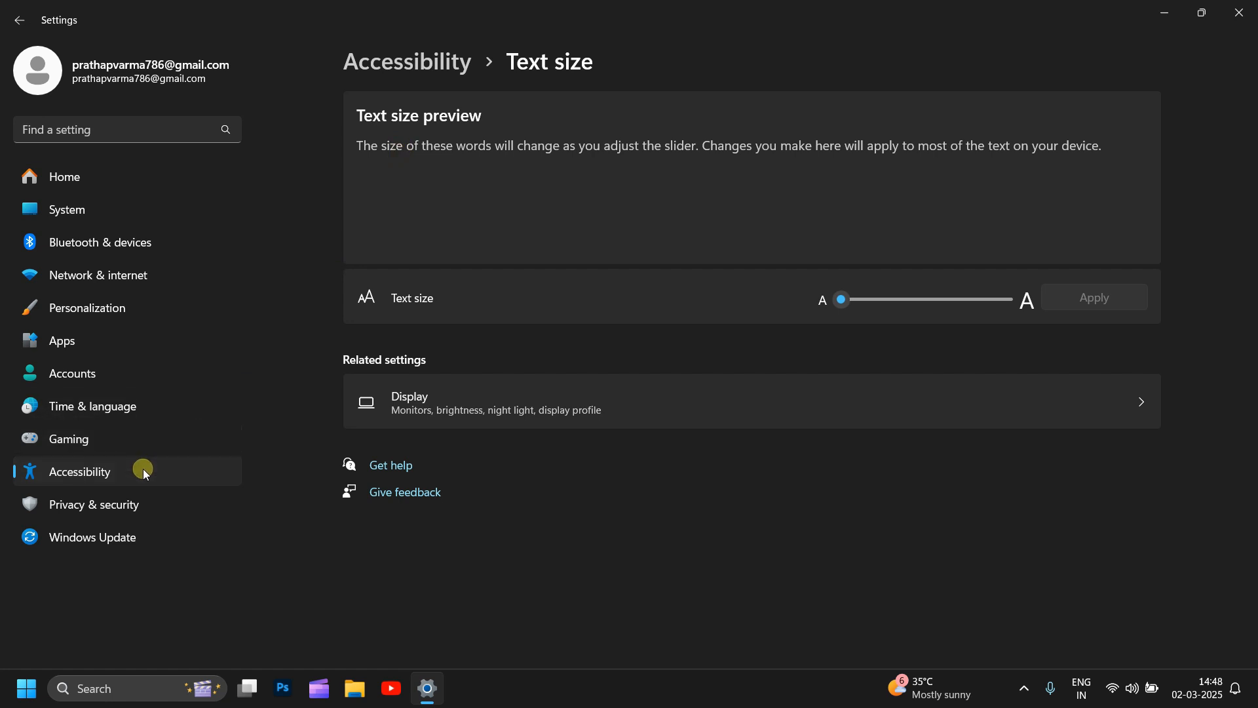
# - View the Visual effects options for scrollbars, transparency and animation, and return to the Accessibility overview
pyautogui.click(143, 469)
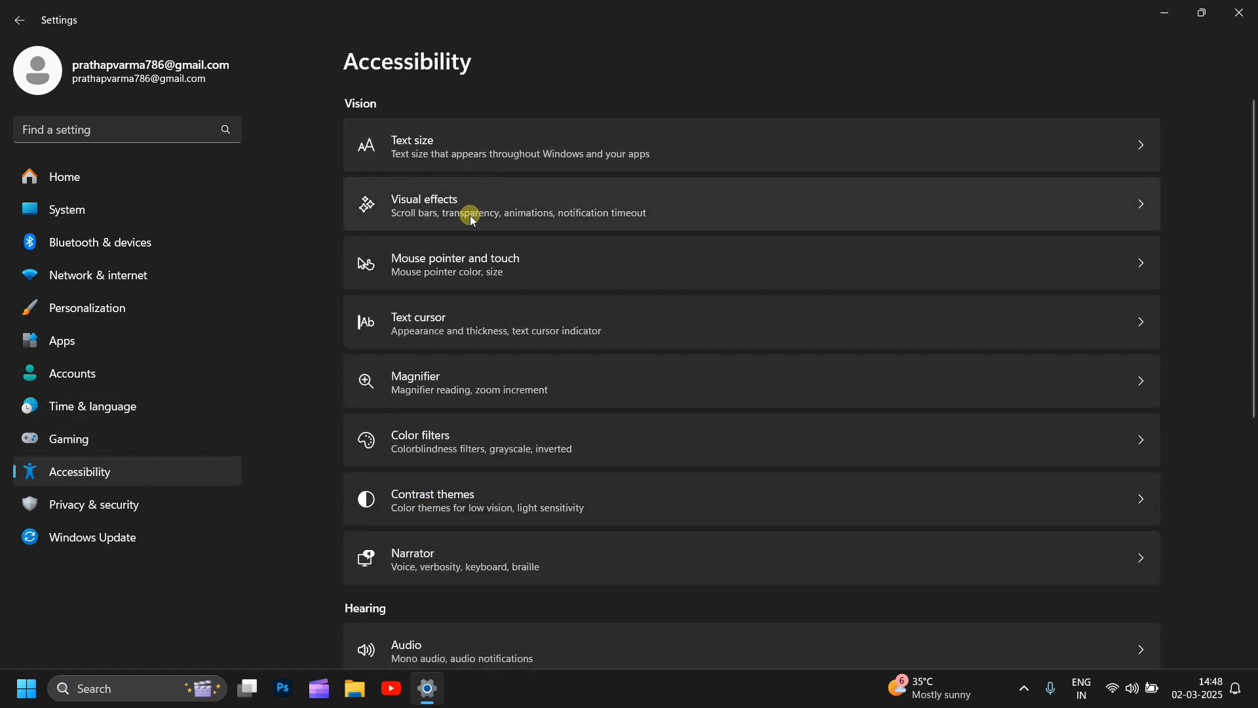
pyautogui.click(557, 207)
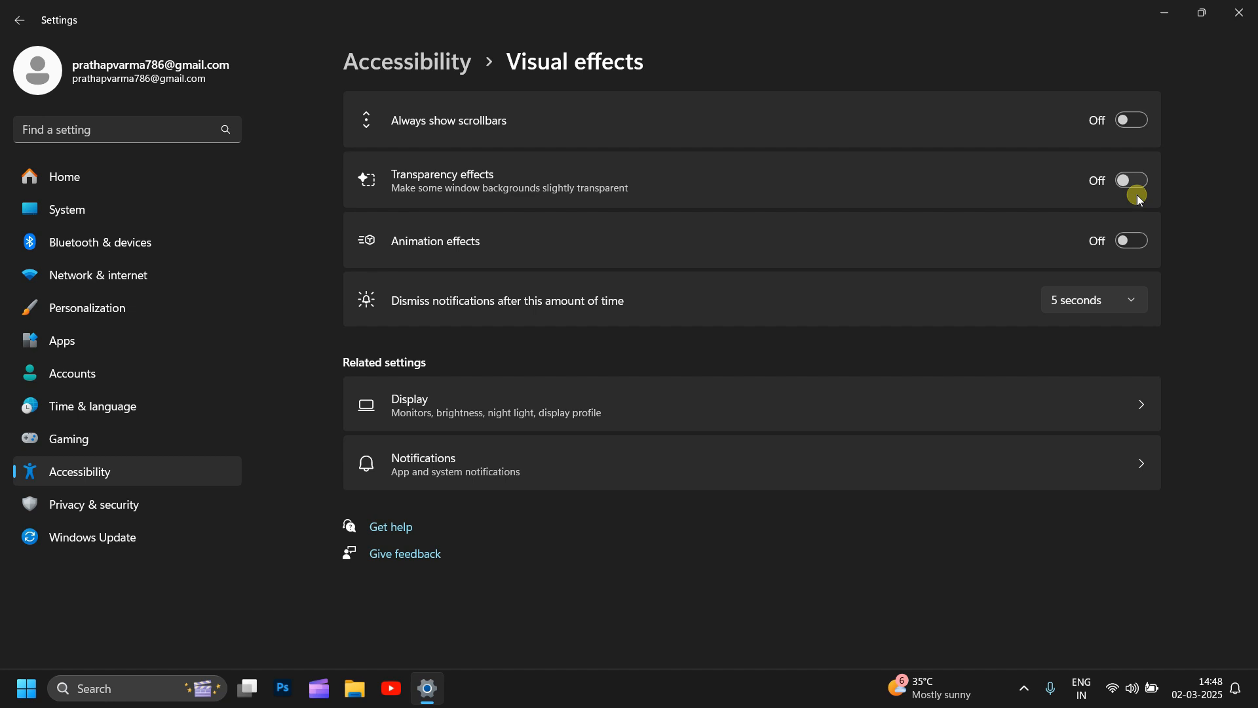
pyautogui.click(139, 473)
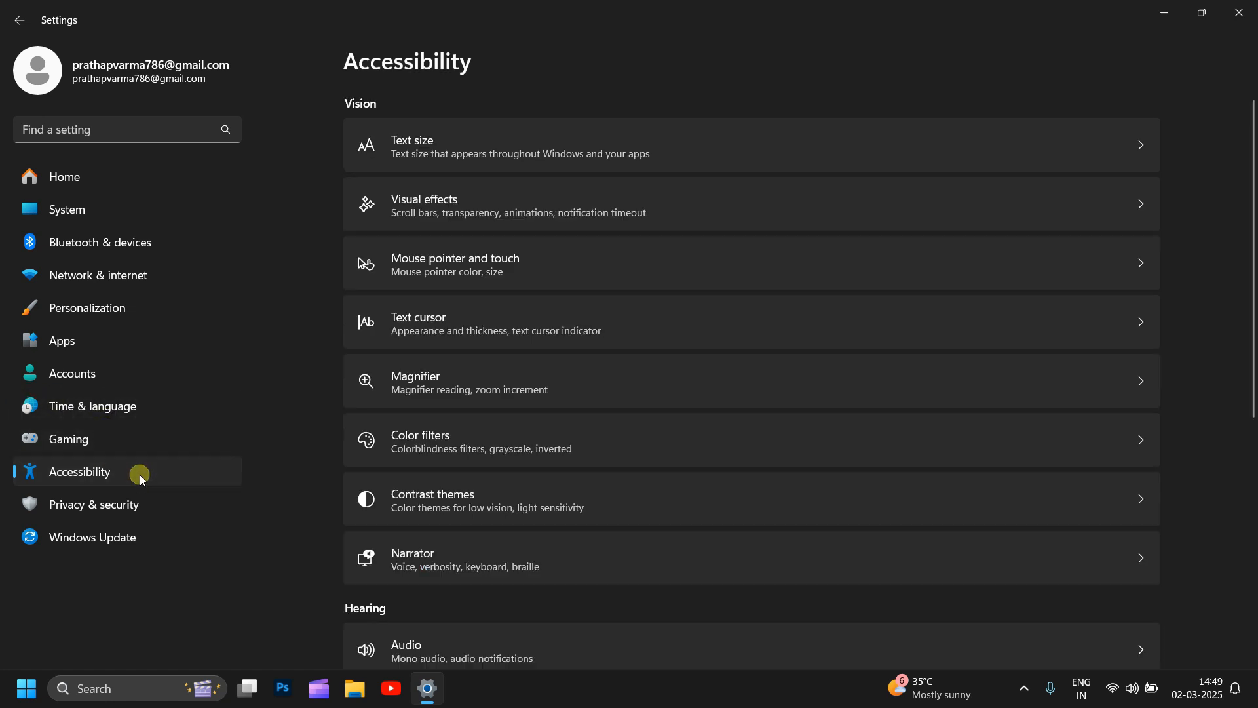
# - In the Mouse pointer and touch settings, give the pointer the Custom style in a self-chosen yellow, and enlarge it to near the maximum size
pyautogui.click(489, 267)
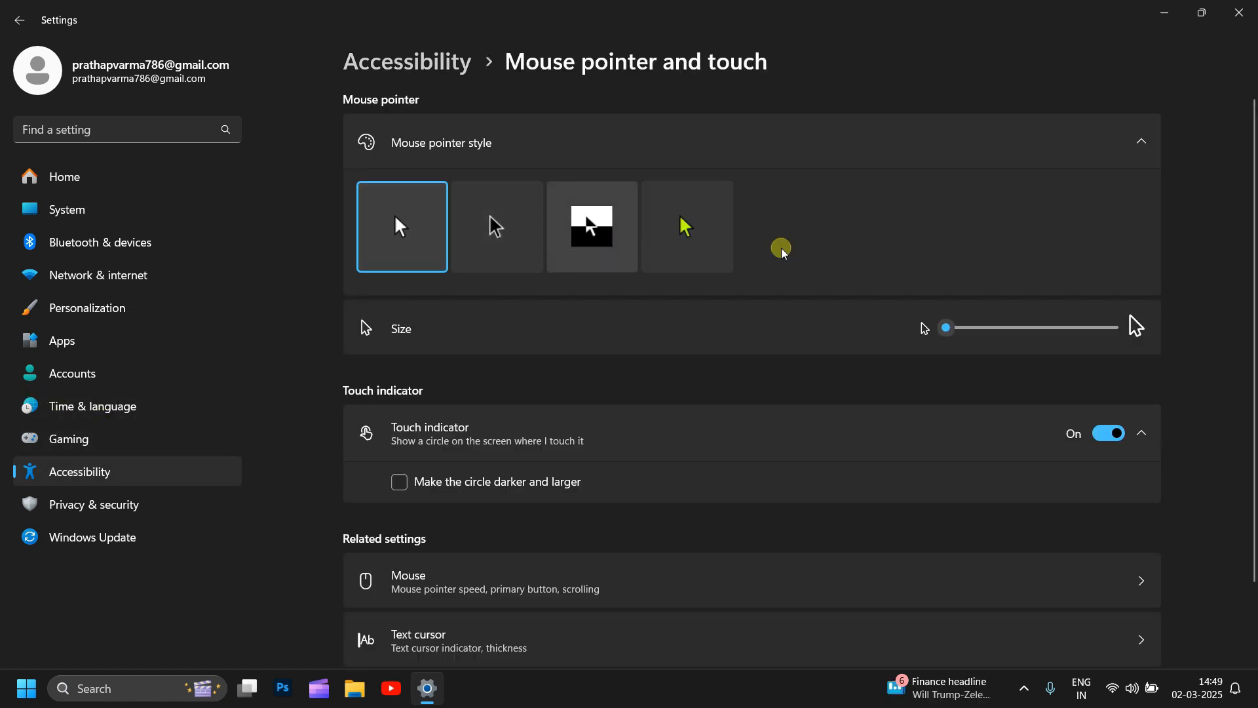
pyautogui.click(703, 231)
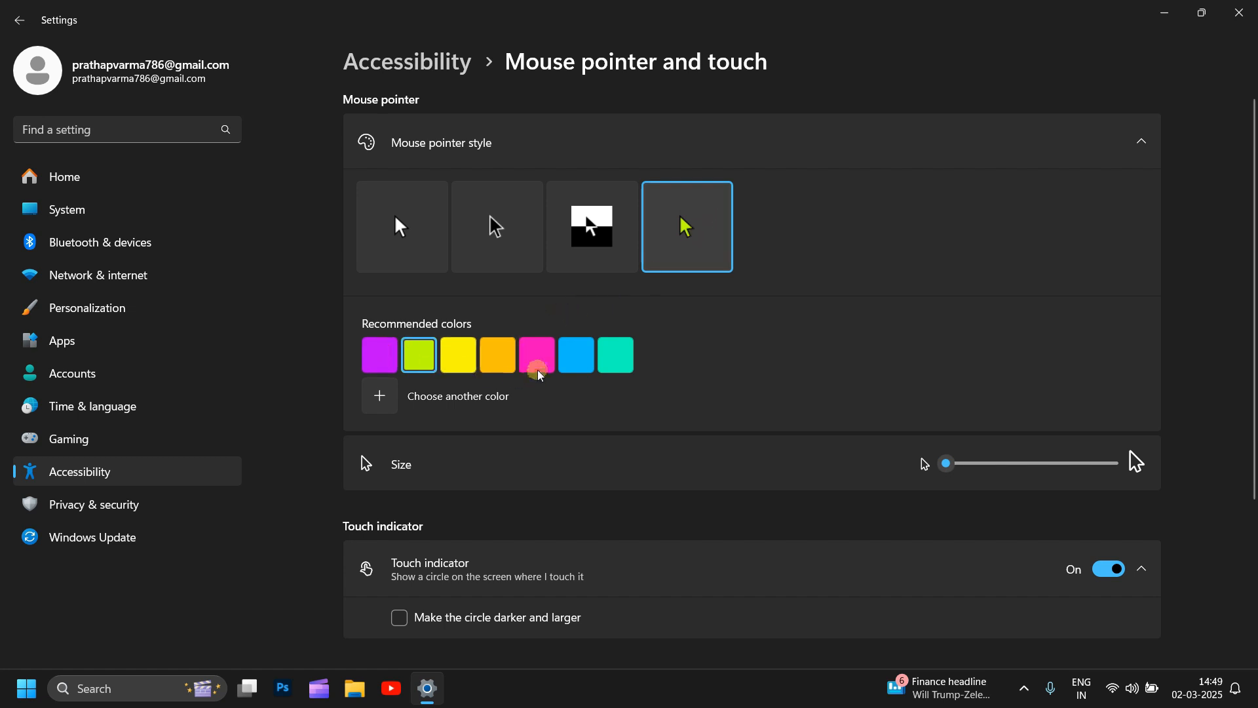
pyautogui.click(573, 357)
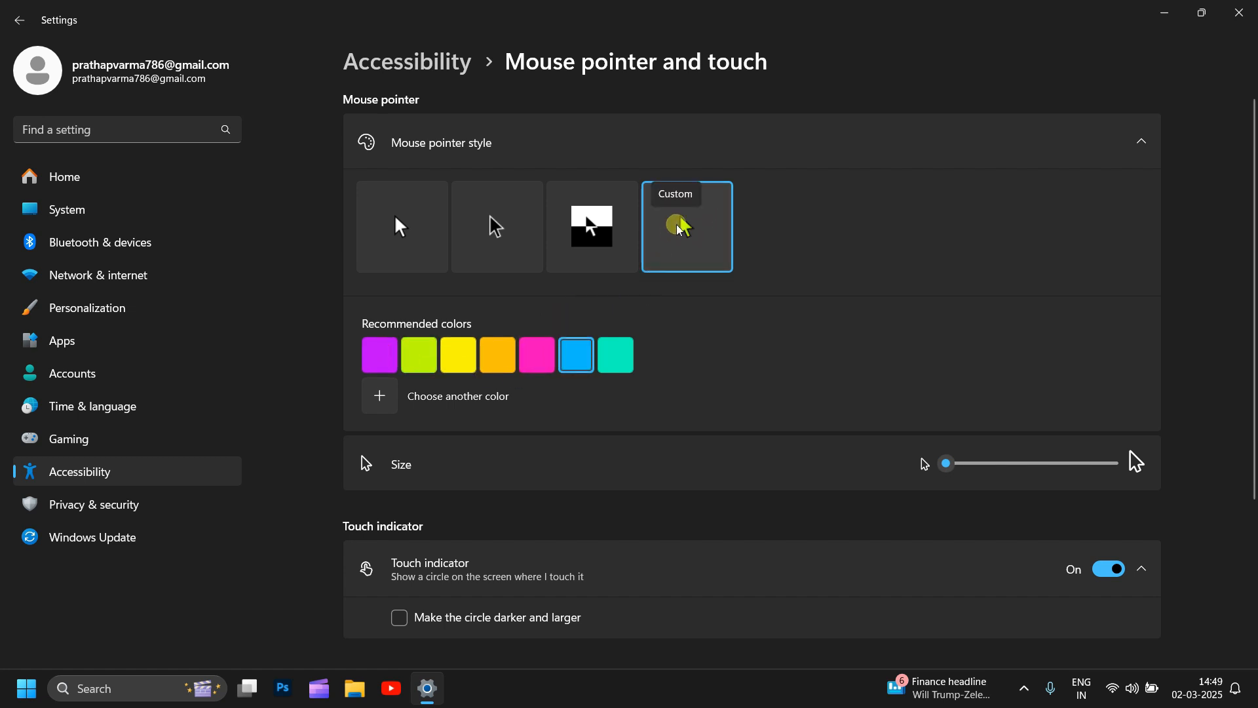
pyautogui.click(384, 399)
pyautogui.moveTo(565, 278); pyautogui.dragTo(502, 185)
pyautogui.click(604, 528)
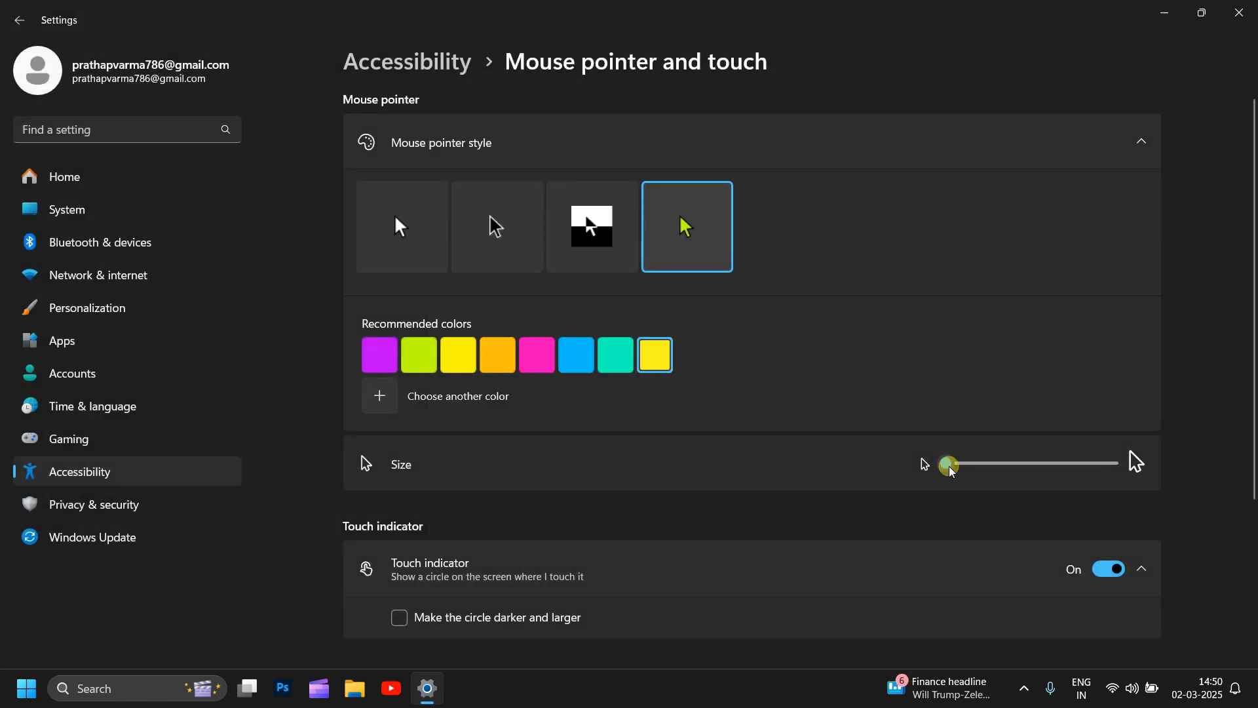
pyautogui.moveTo(948, 464); pyautogui.dragTo(1087, 458)
# - Open the related Mouse settings, and switch the primary mouse button to Right and back to Left
pyautogui.scroll(-3, 654, 354)
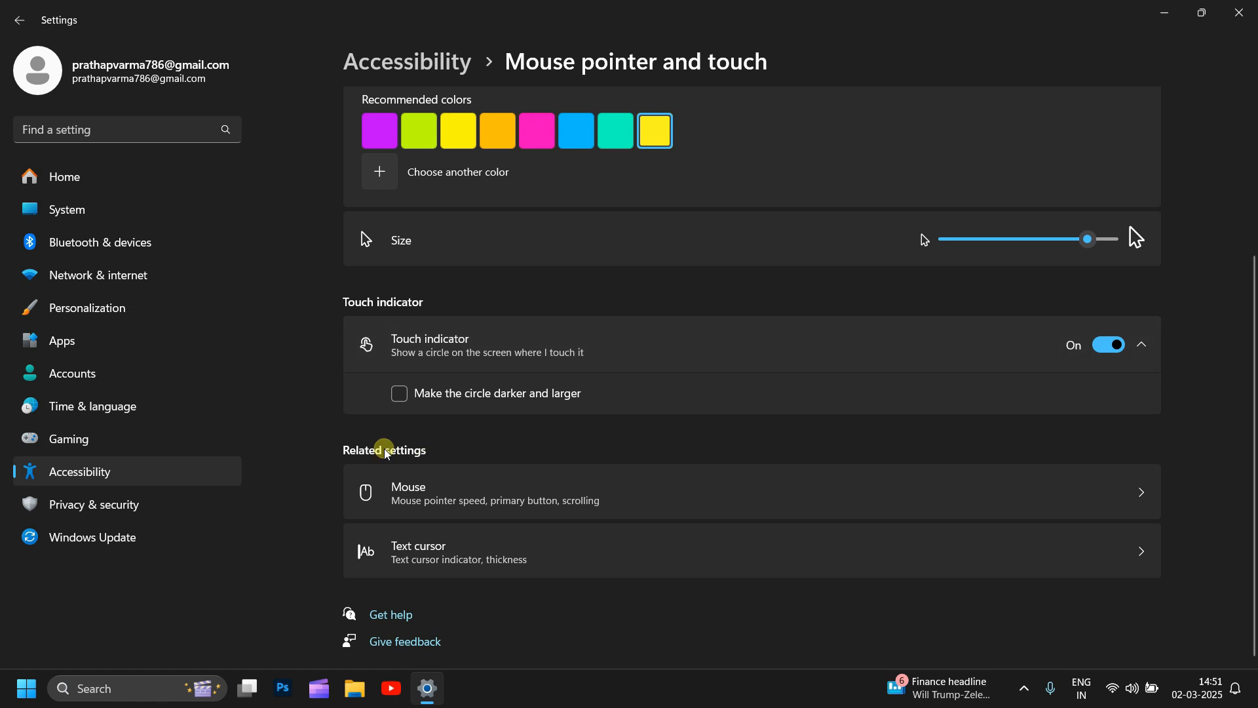
pyautogui.click(426, 493)
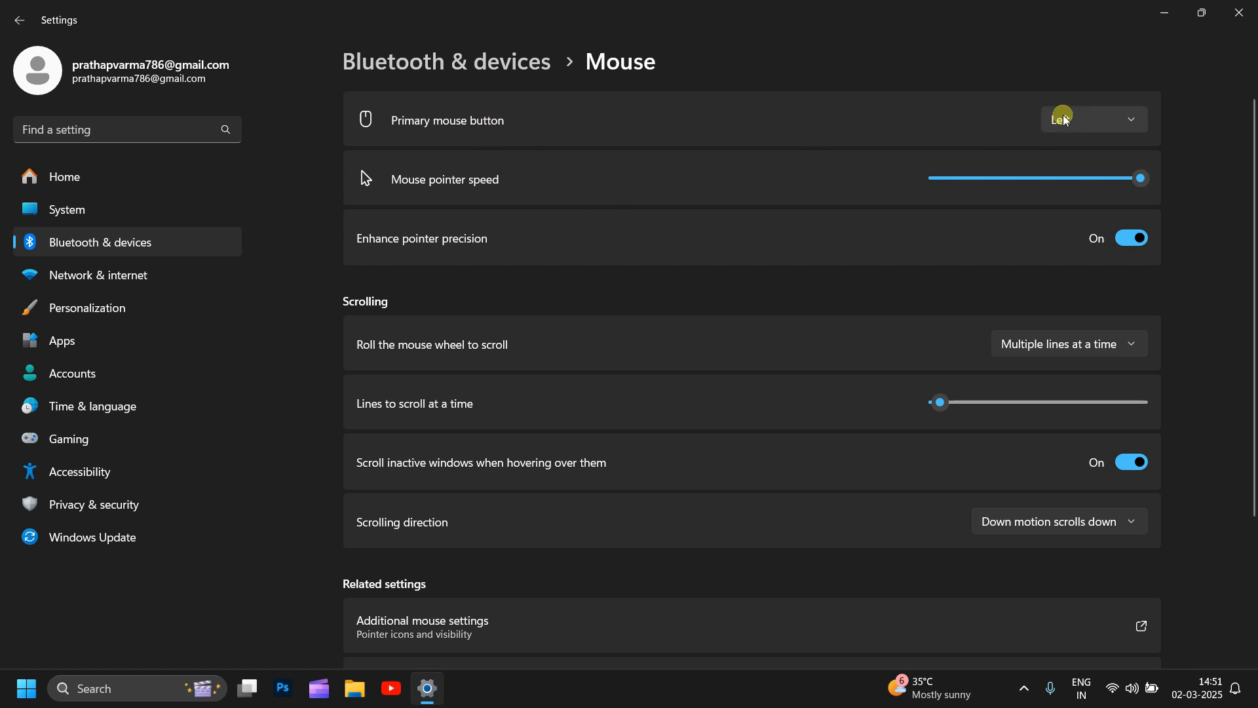
pyautogui.click(1129, 119)
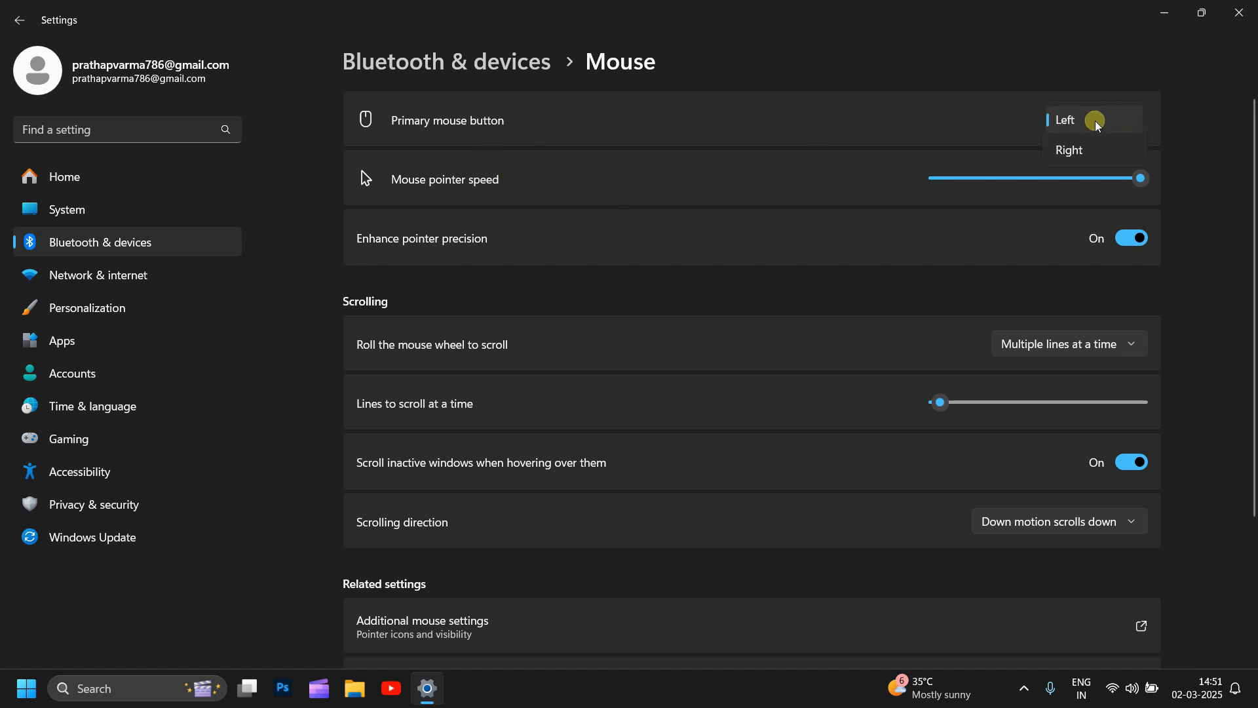
pyautogui.click(1080, 147)
pyautogui.click(1067, 118)
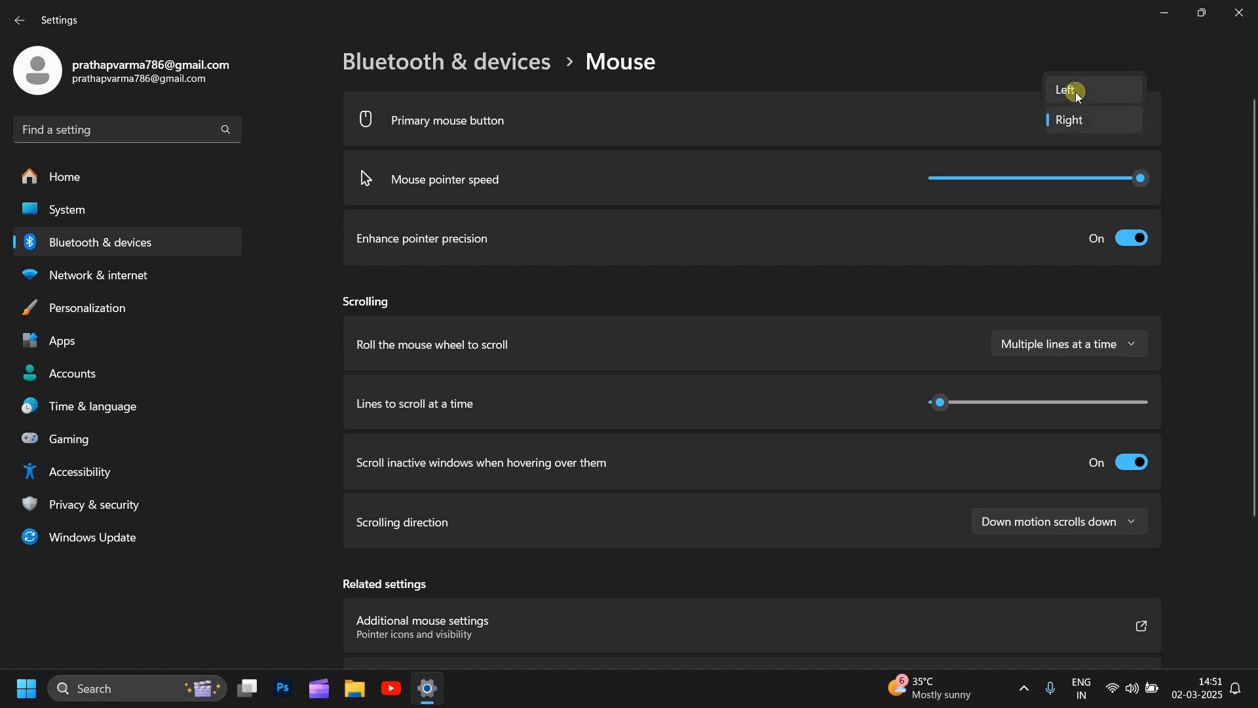
pyautogui.click(1076, 91)
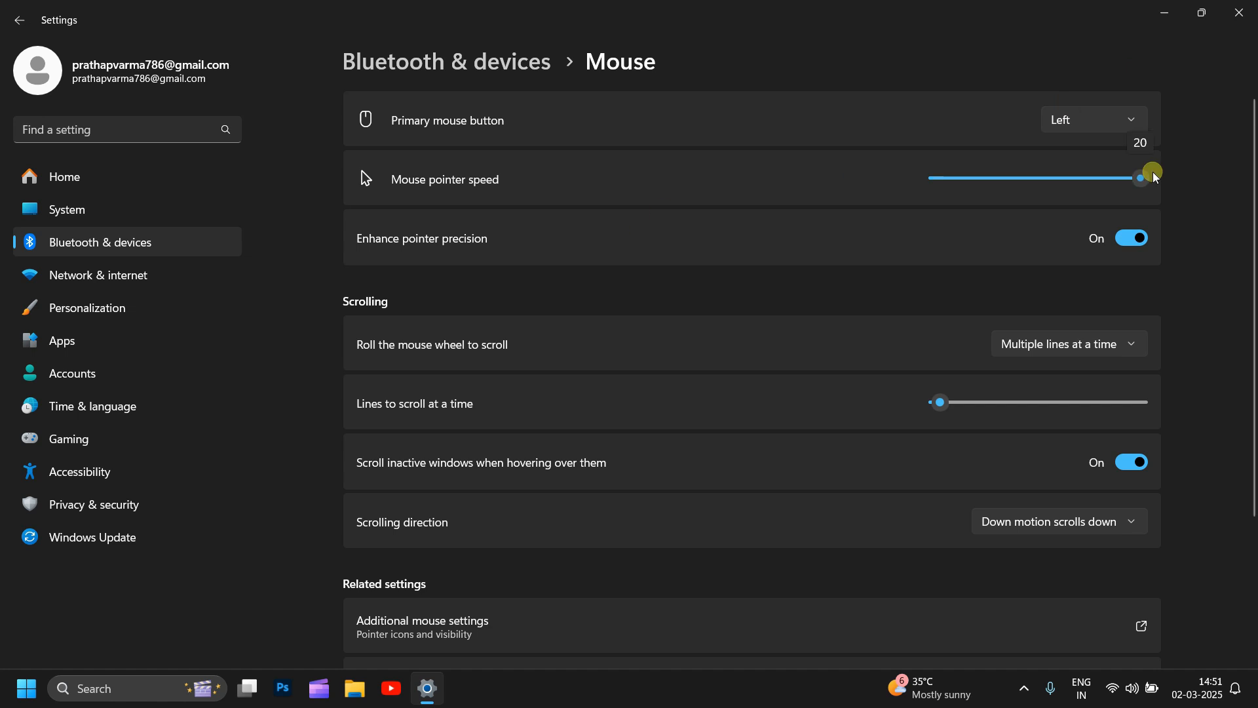
# - Lower the mouse pointer speed to about half, restore it to 20, and look through the scrolling and related mouse settings
pyautogui.moveTo(1146, 175)
pyautogui.moveTo(1149, 179); pyautogui.dragTo(1033, 188)
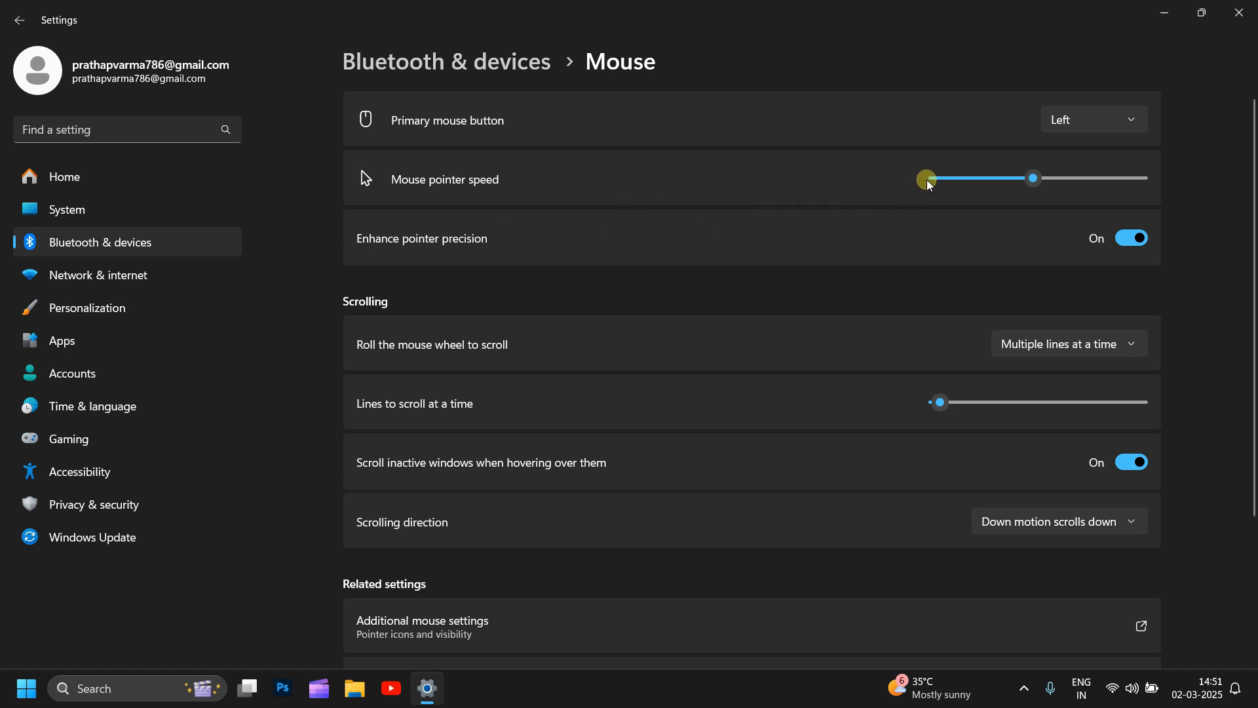
pyautogui.moveTo(1027, 179); pyautogui.dragTo(1161, 183)
pyautogui.scroll(-2, 599, 393)
pyautogui.scroll(2, 459, 347)
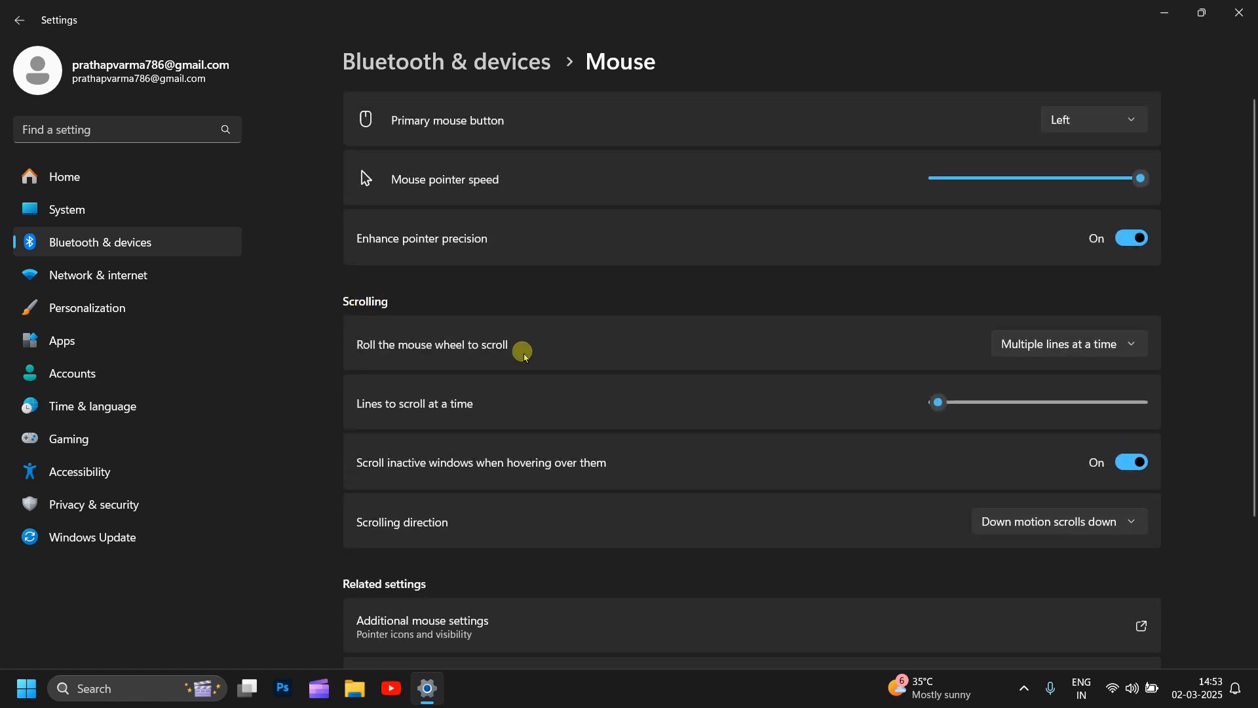
pyautogui.scroll(-2, 523, 355)
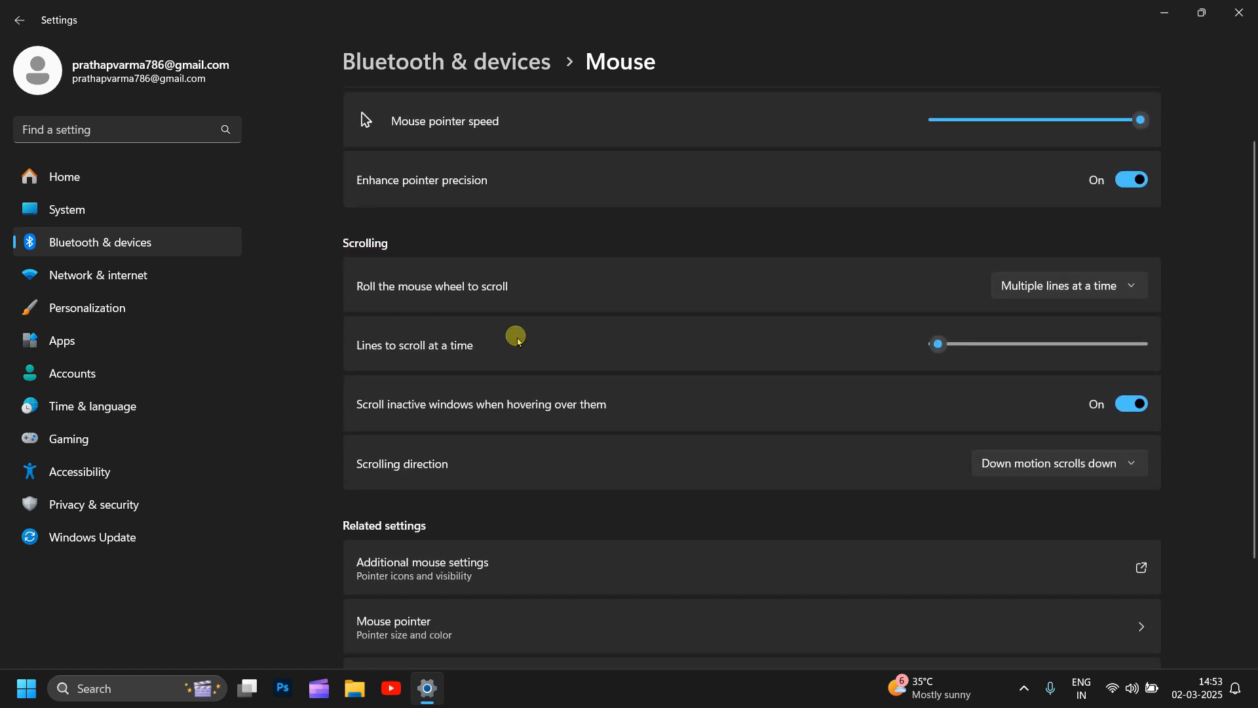
pyautogui.scroll(-2, 517, 339)
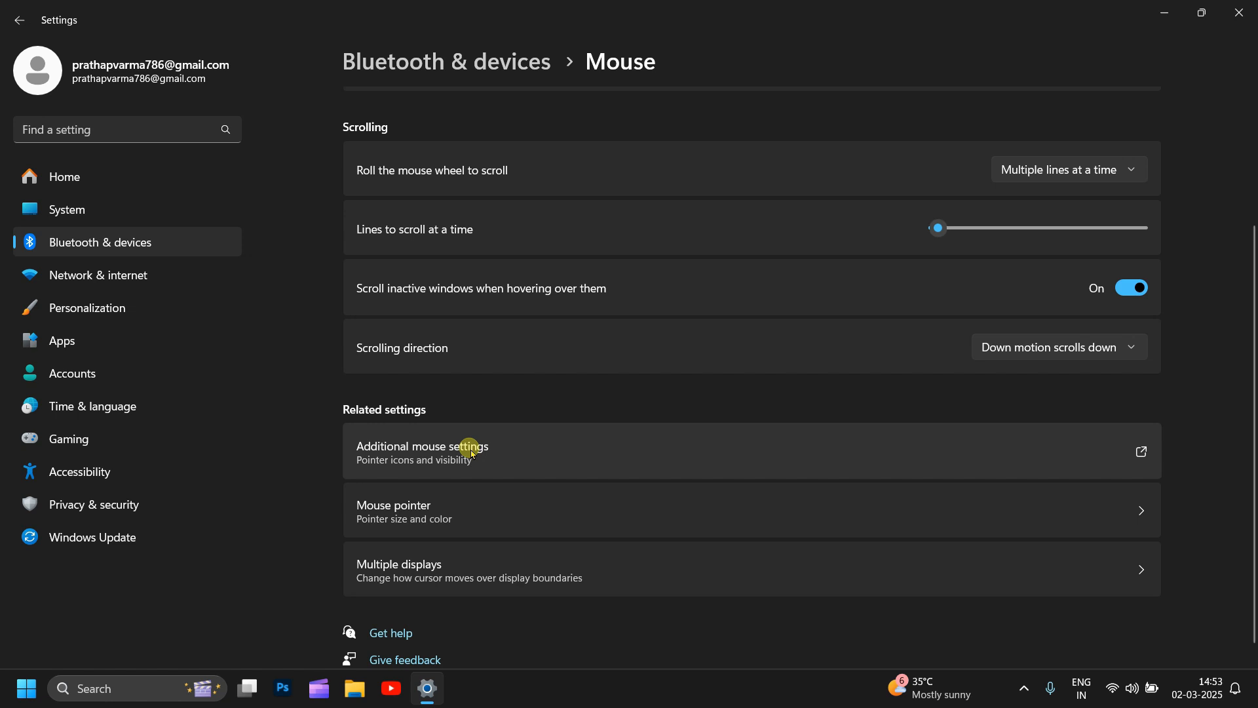
# - Search the settings for "accounts" and open the Change your account picture result
pyautogui.click(99, 136)
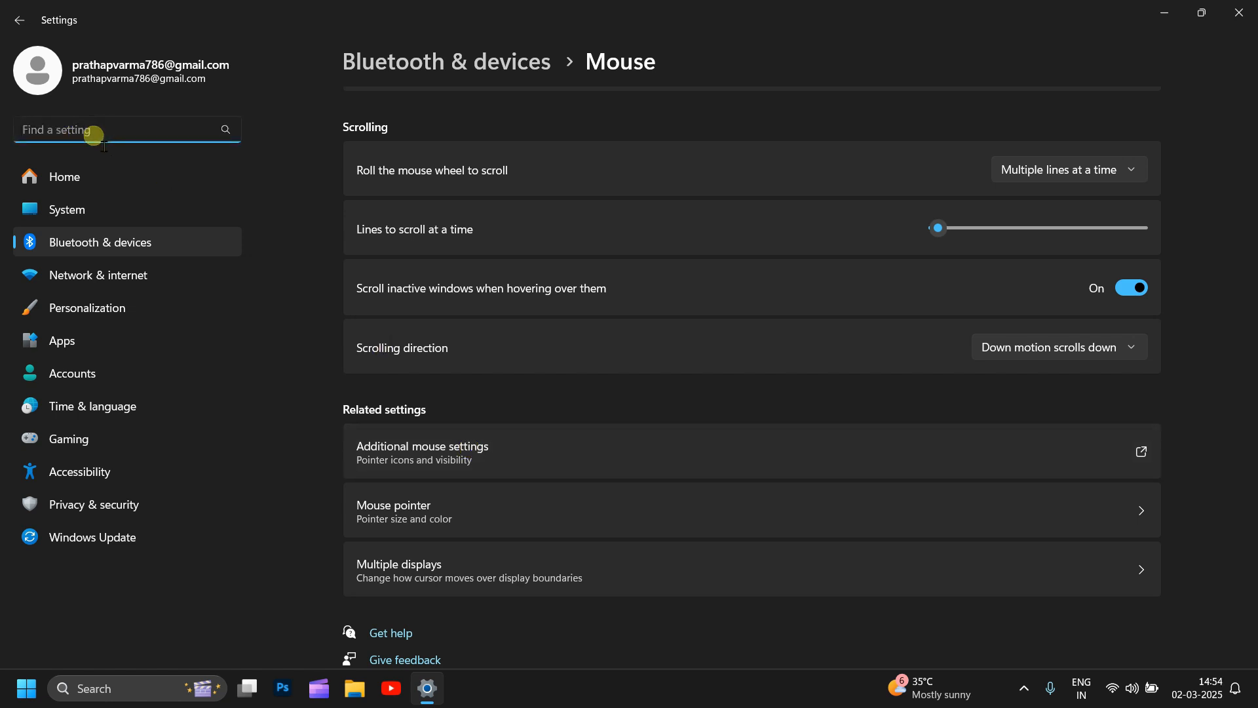
pyautogui.scroll(1, 177, 135)
pyautogui.write('accounts')
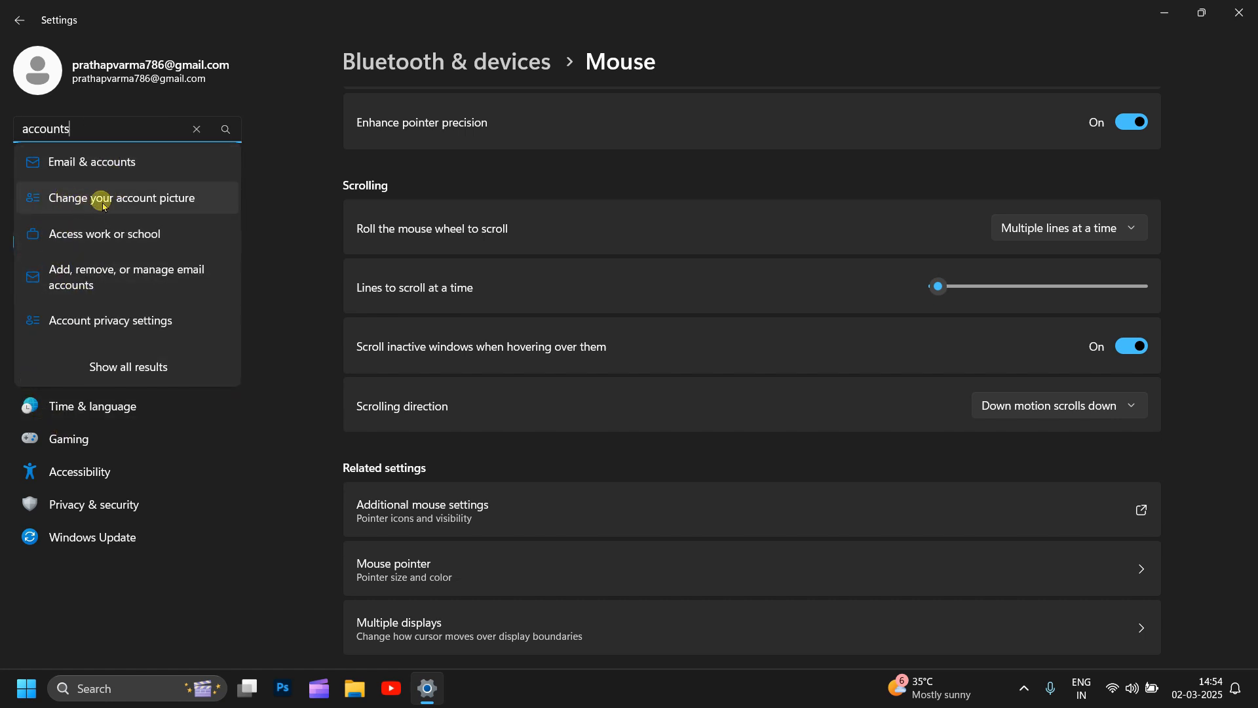
pyautogui.click(170, 200)
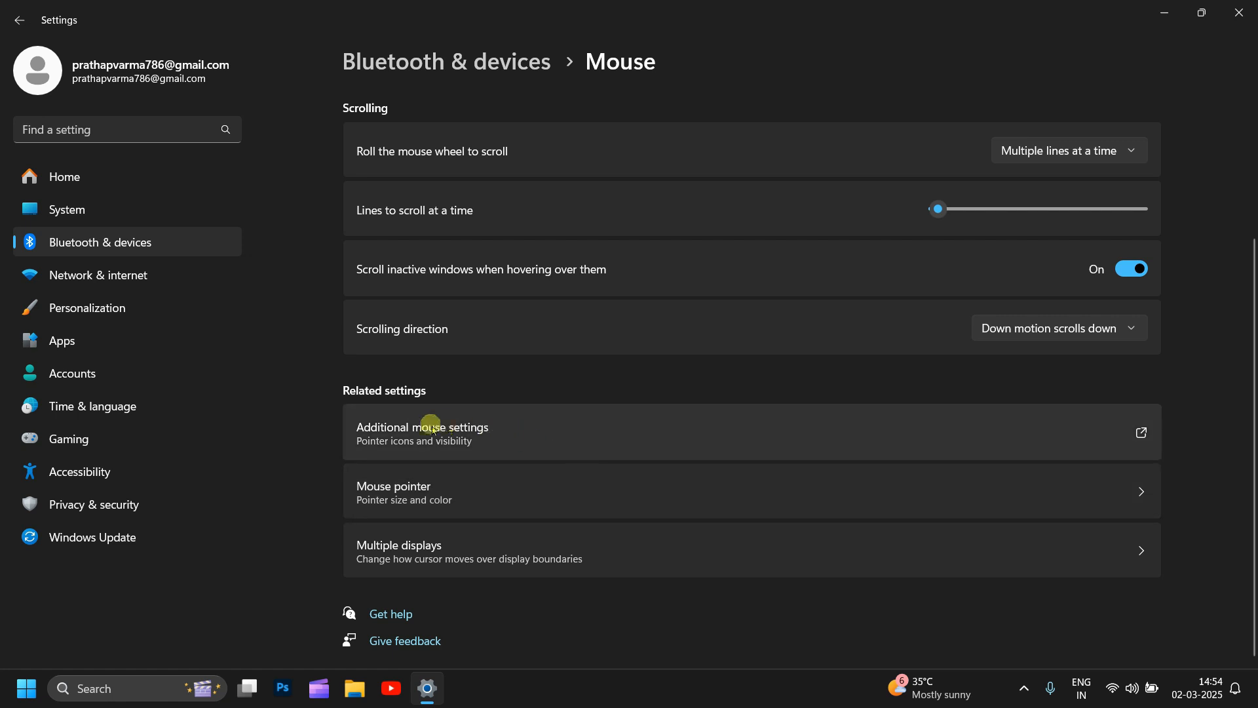
# - Open the additional mouse settings, and turn the primary and secondary button swap on and off again
pyautogui.click(458, 433)
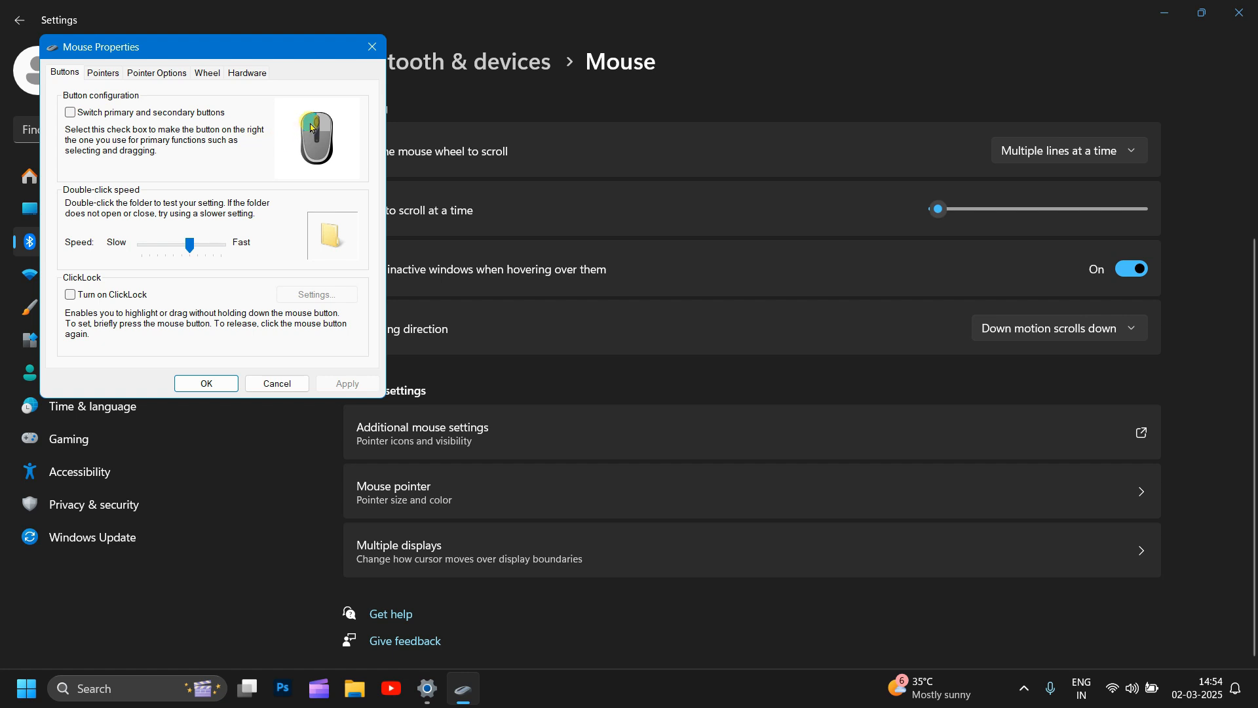
pyautogui.click(69, 113)
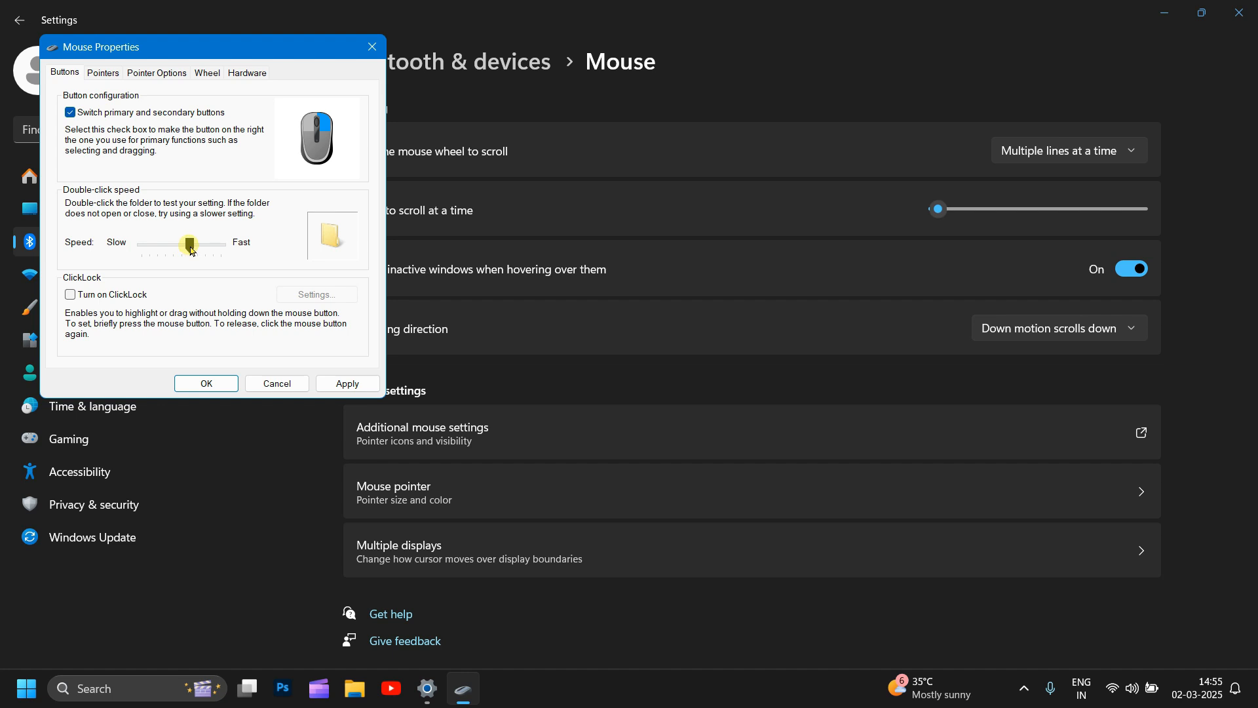
pyautogui.click(70, 112)
# - Look through the list of customizable pointers in Mouse Properties
pyautogui.click(104, 72)
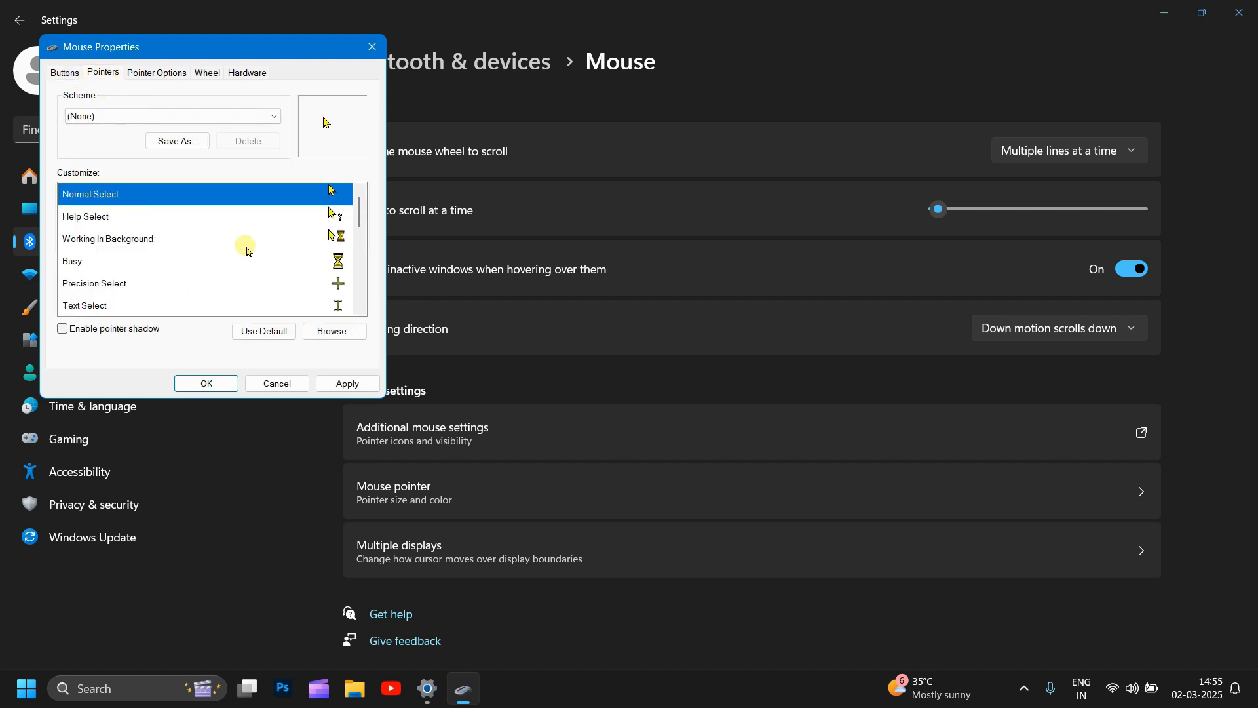
pyautogui.scroll(-4, 254, 246)
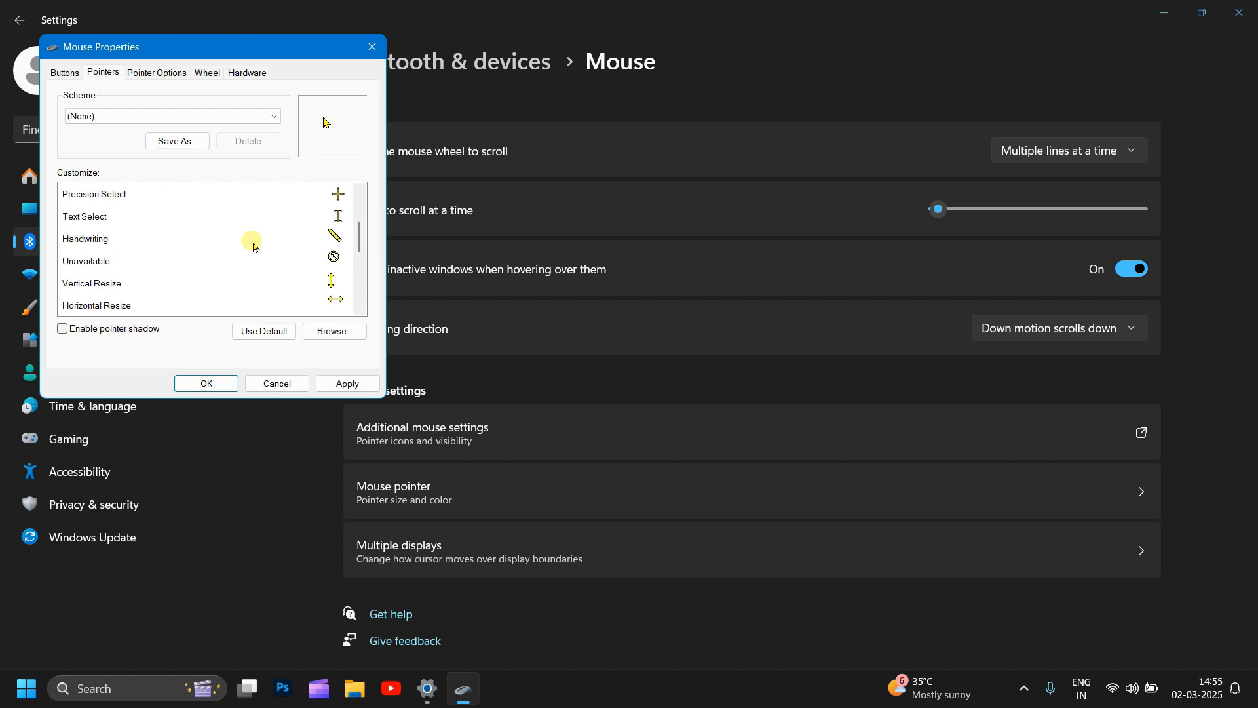
pyautogui.scroll(4, 254, 246)
pyautogui.scroll(-4, 254, 246)
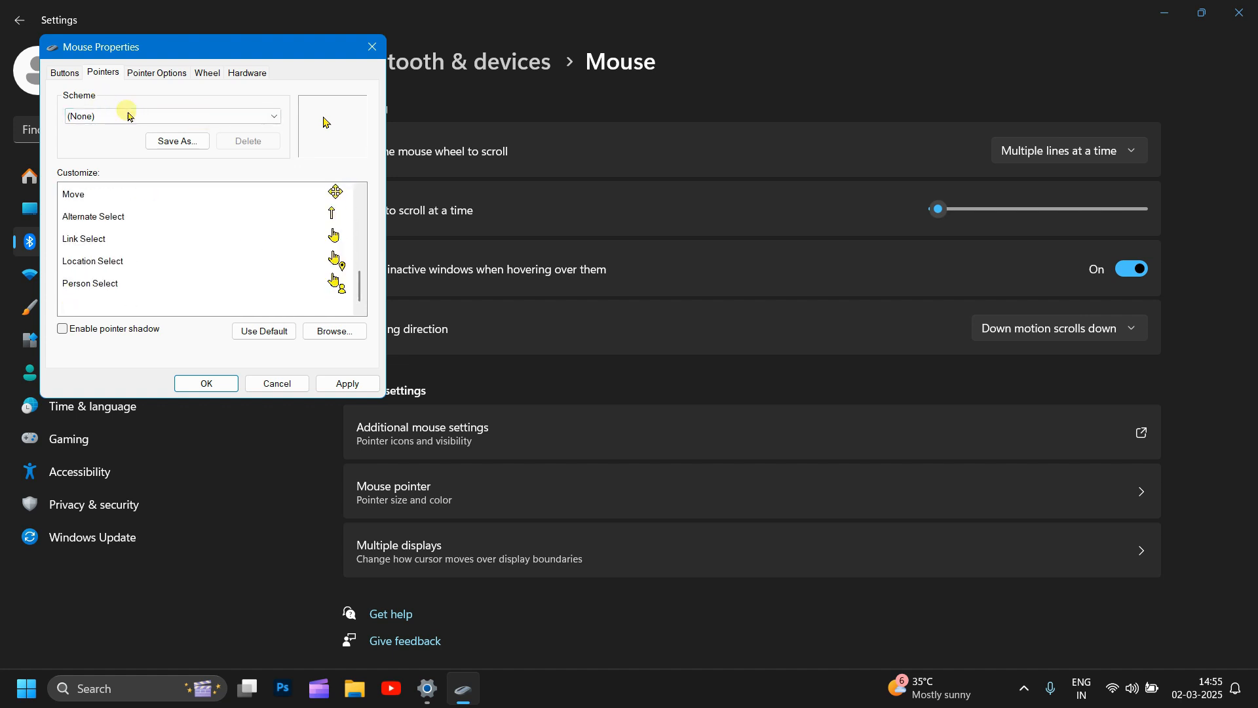
# - Preview the Windows Black (system scheme) pointers, and apply the Windows Inverted (system scheme) instead
pyautogui.click(275, 116)
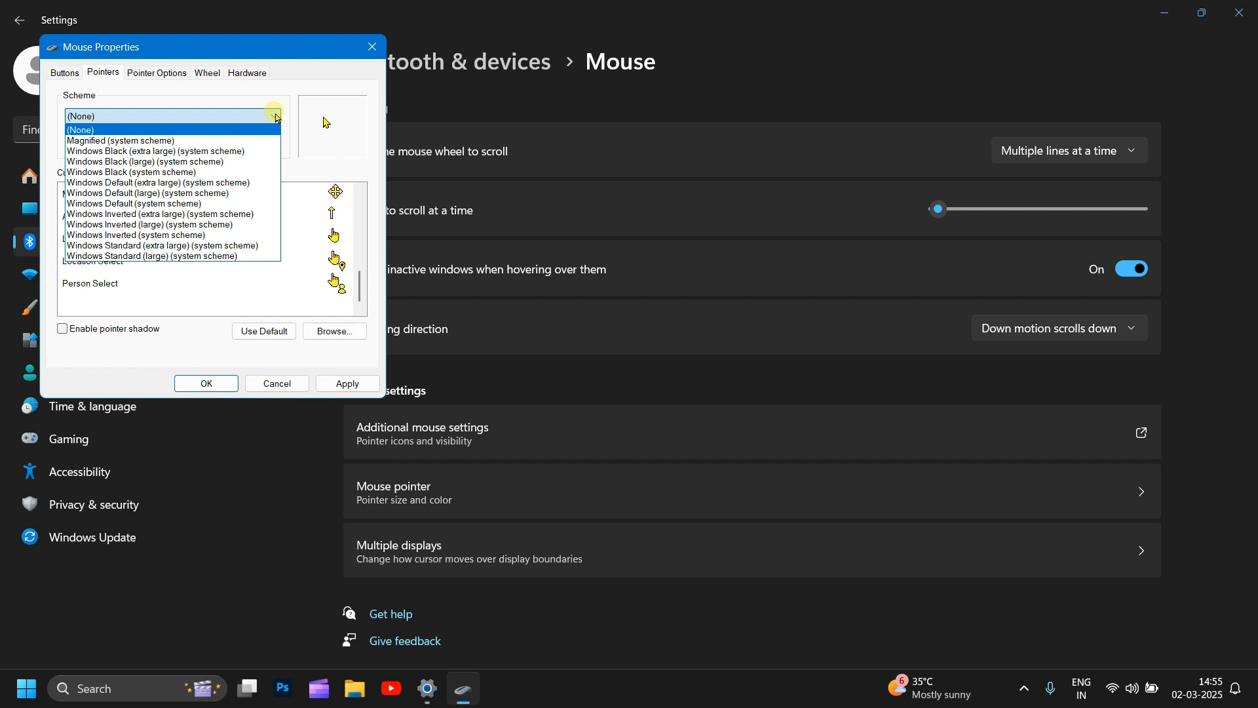
pyautogui.click(168, 172)
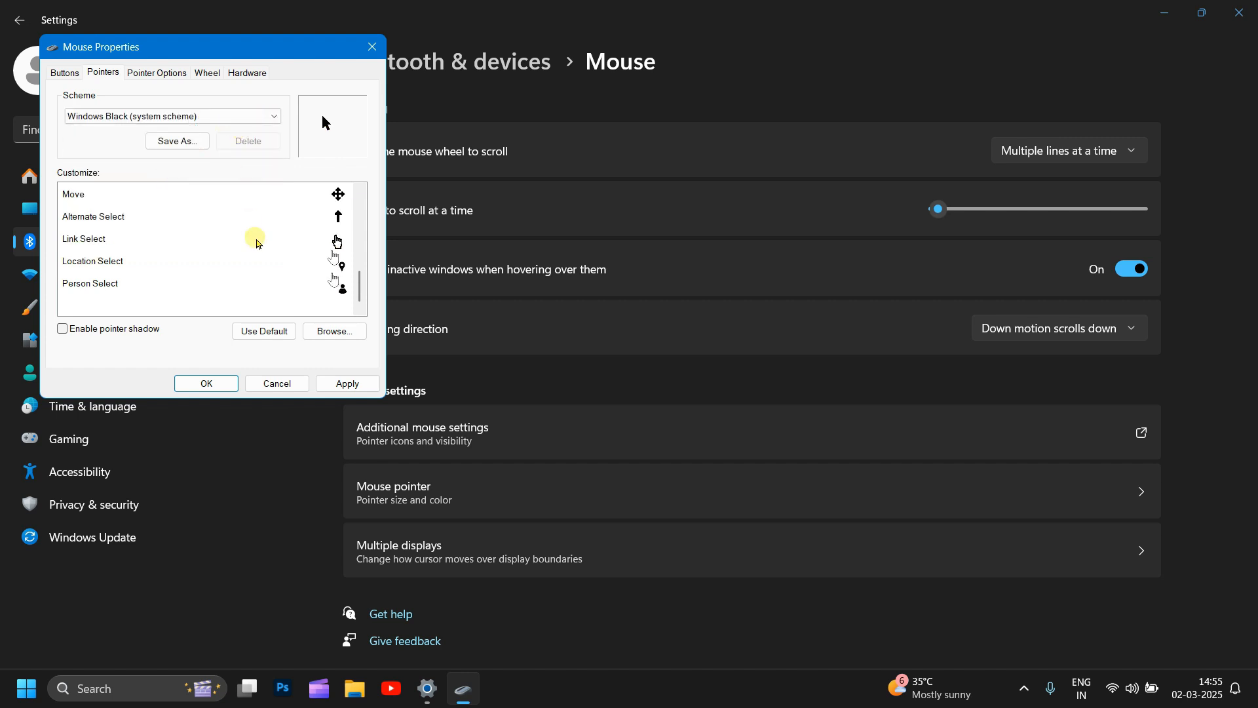
pyautogui.click(276, 118)
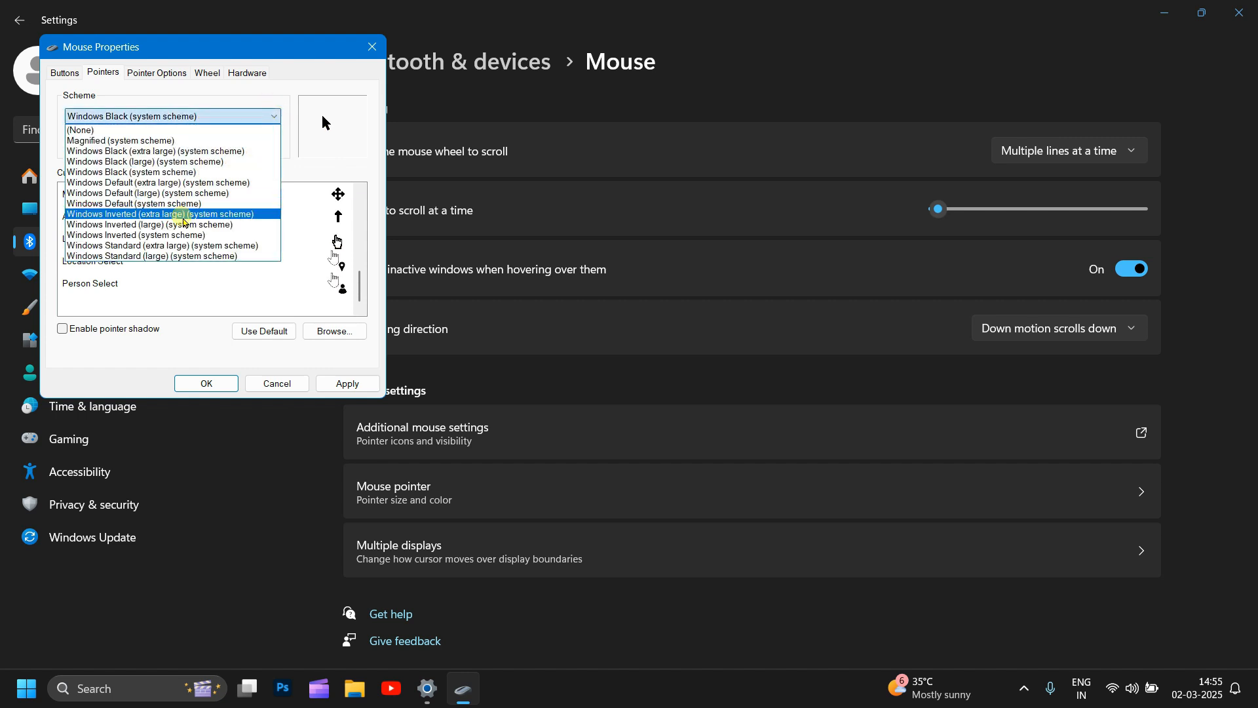
pyautogui.click(158, 252)
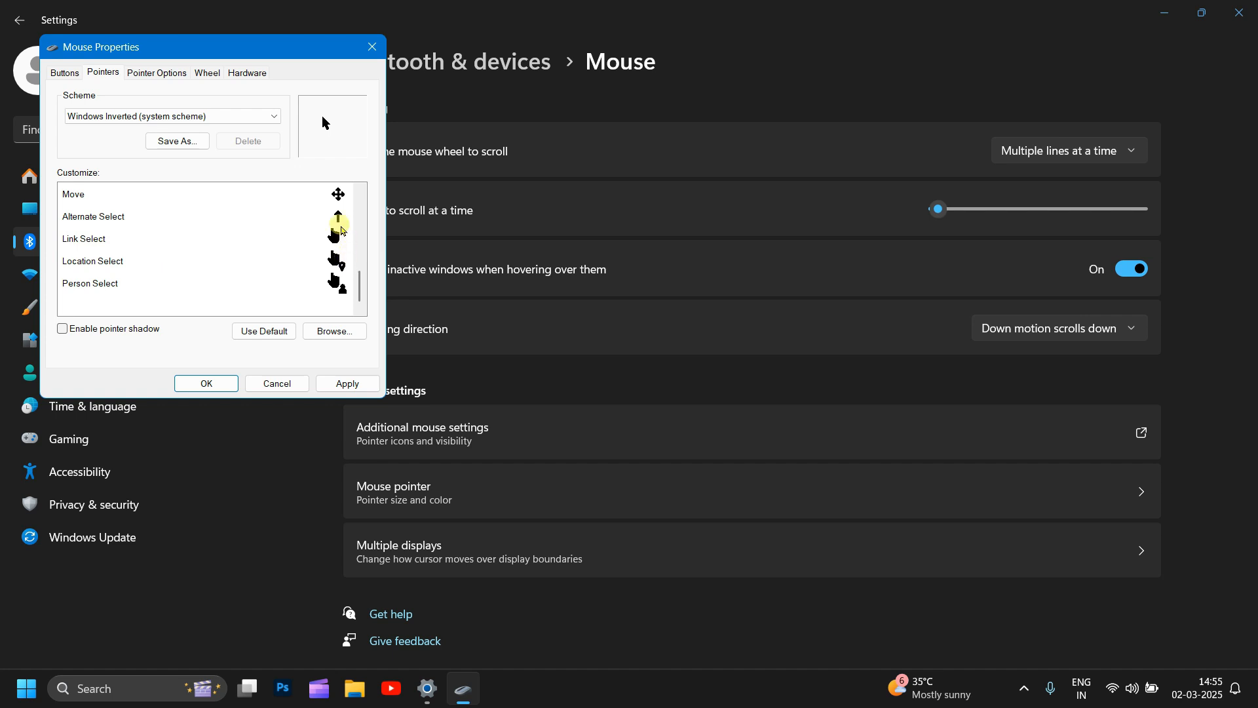
pyautogui.scroll(10, 340, 228)
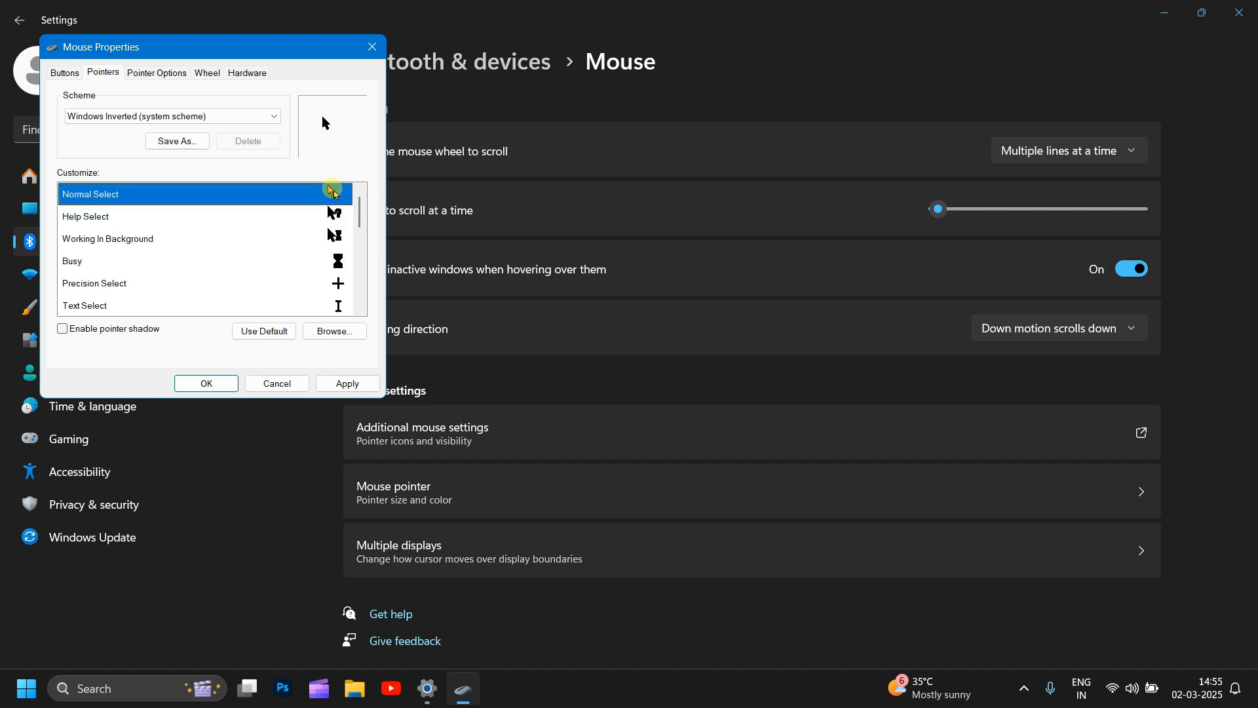
pyautogui.click(340, 382)
# - Set the pointer scheme to (None) and apply it
pyautogui.click(273, 116)
pyautogui.click(177, 131)
pyautogui.click(348, 383)
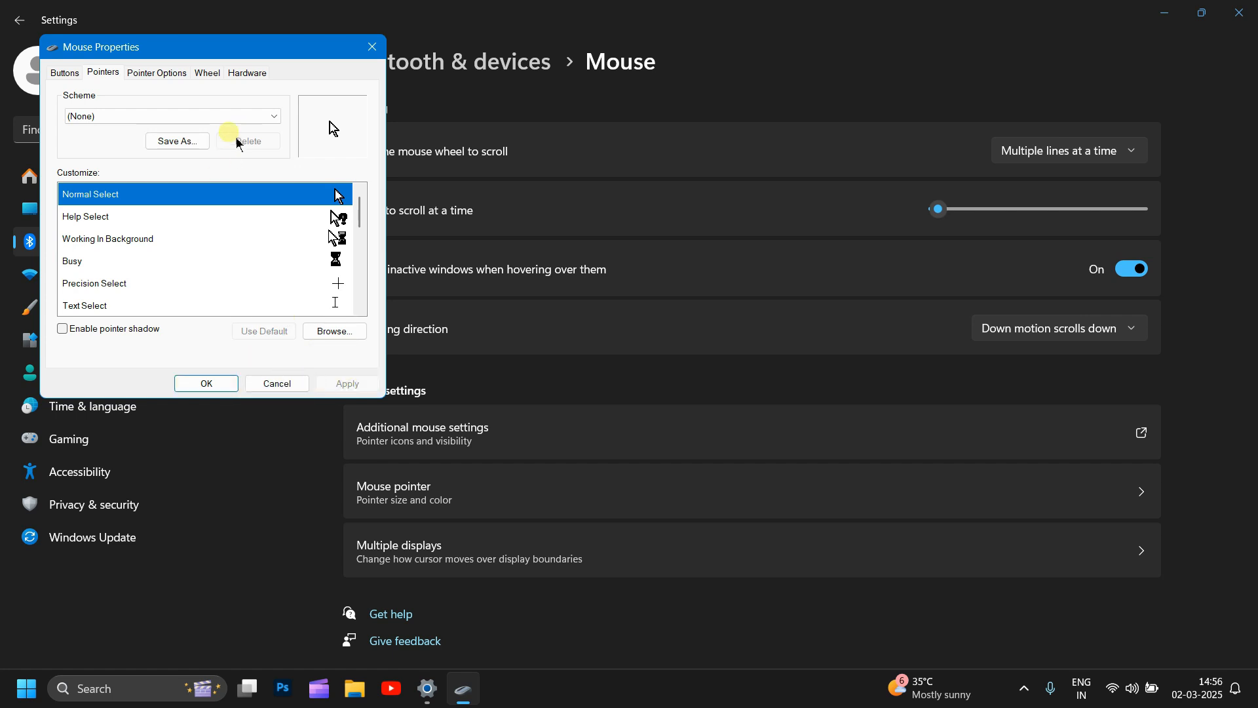
# - View the pointer motion and visibility options, and turn pointer trails on and off again
pyautogui.click(157, 74)
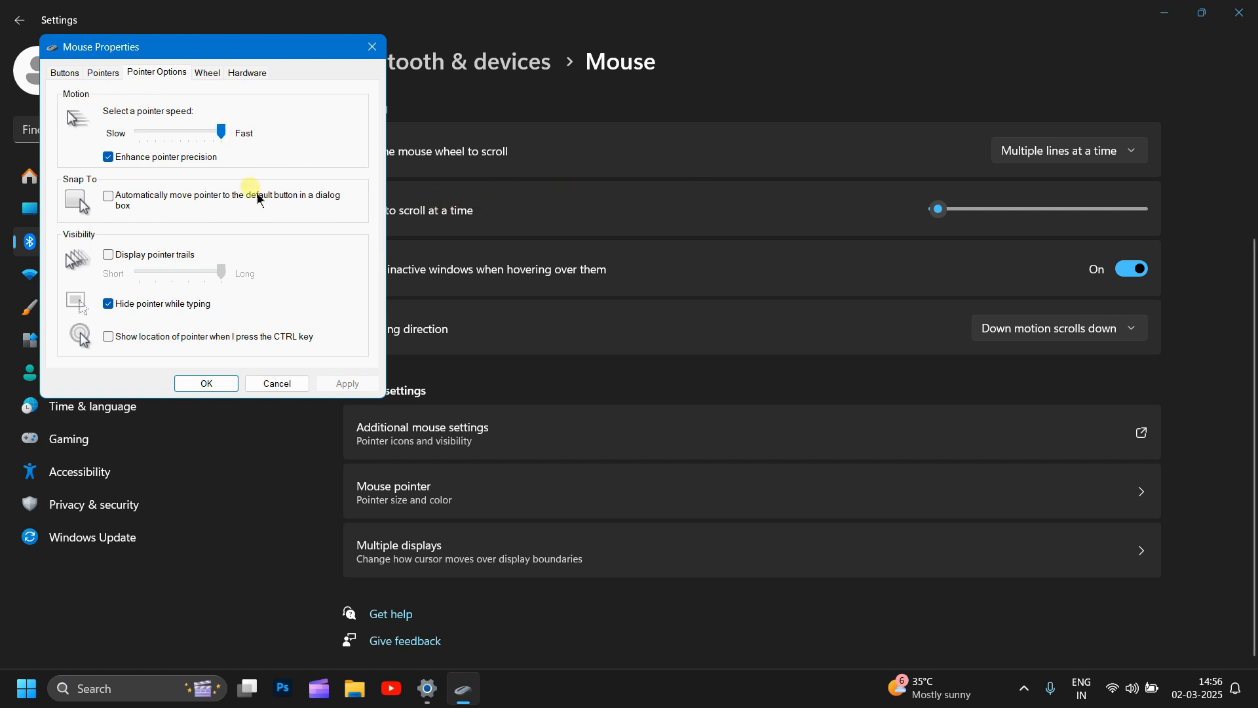
pyautogui.click(110, 255)
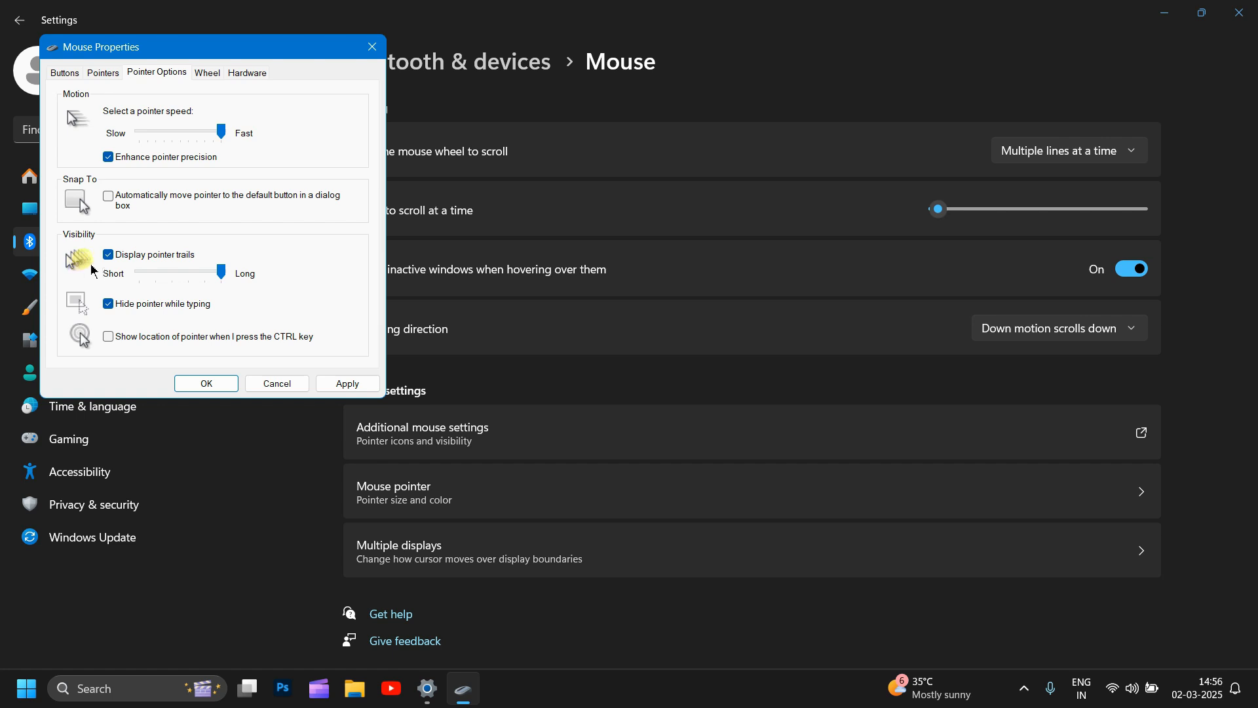
pyautogui.click(109, 255)
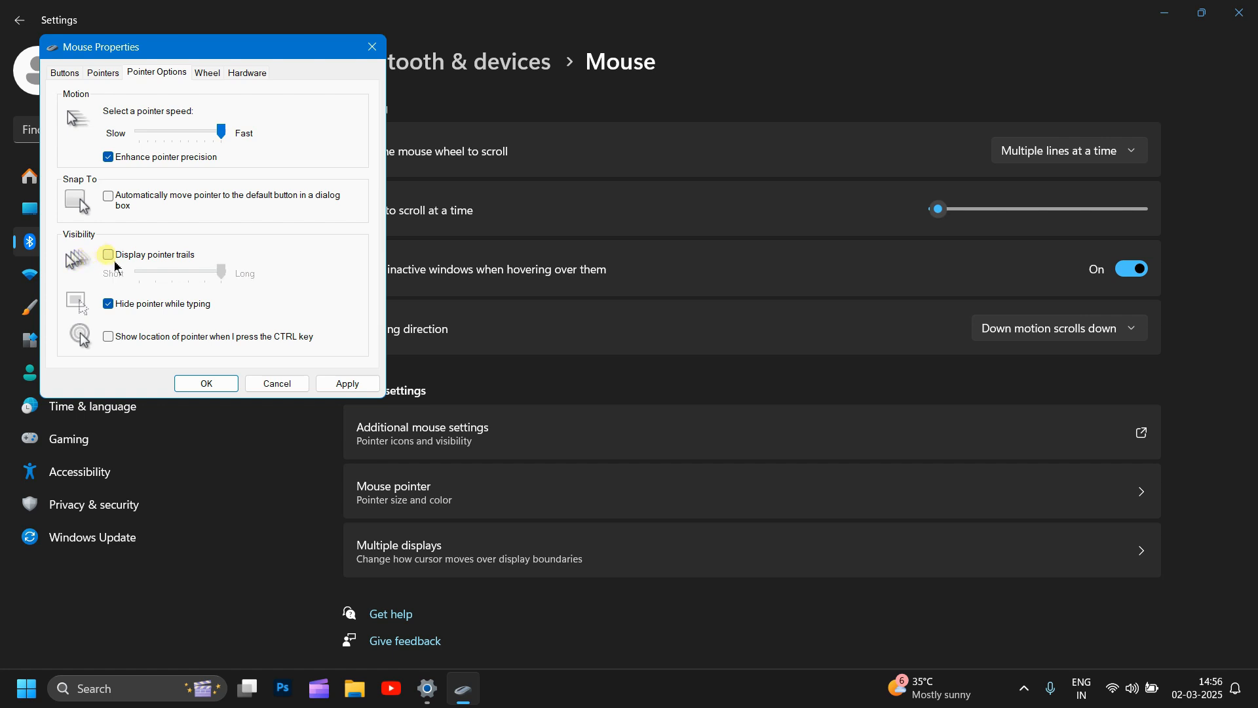
# - Lower the lines scrolled per wheel notch, view the mouse hardware devices, and cancel Mouse Properties
pyautogui.click(209, 76)
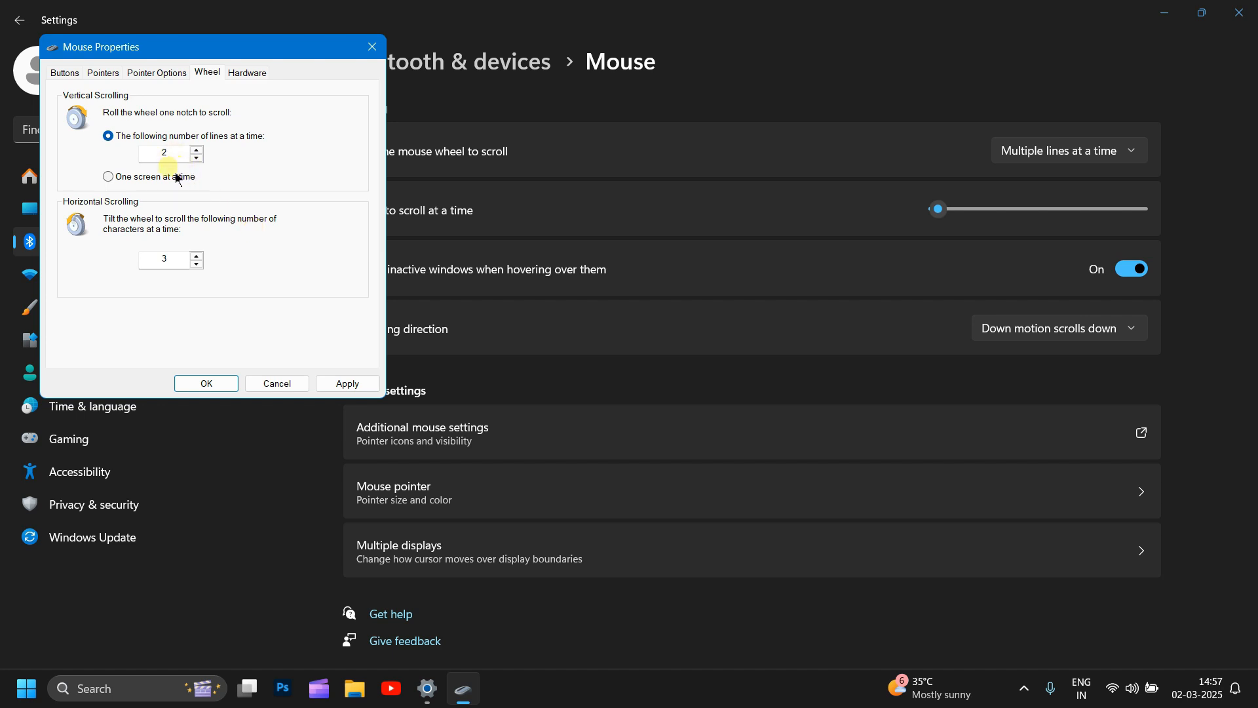
pyautogui.click(199, 158)
pyautogui.click(248, 73)
pyautogui.click(257, 129)
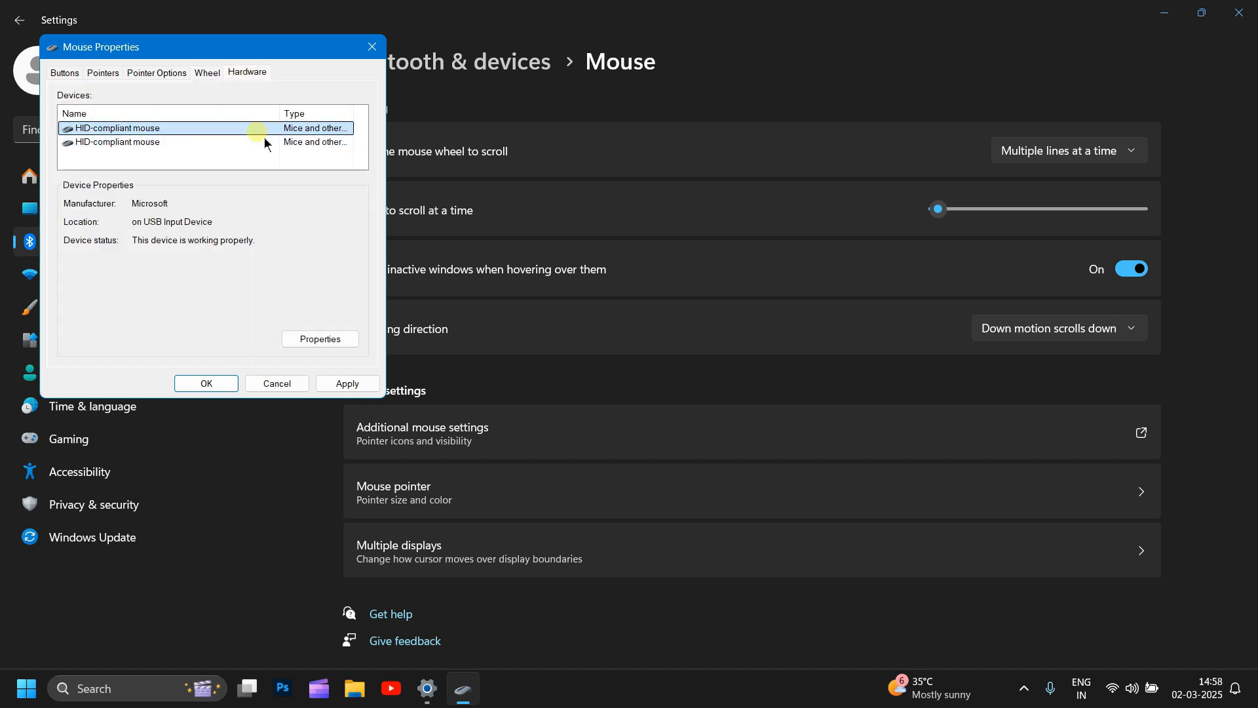
pyautogui.click(264, 384)
# - In the Accessibility text cursor settings, turn on the text cursor indicator and color it yellow
pyautogui.click(102, 474)
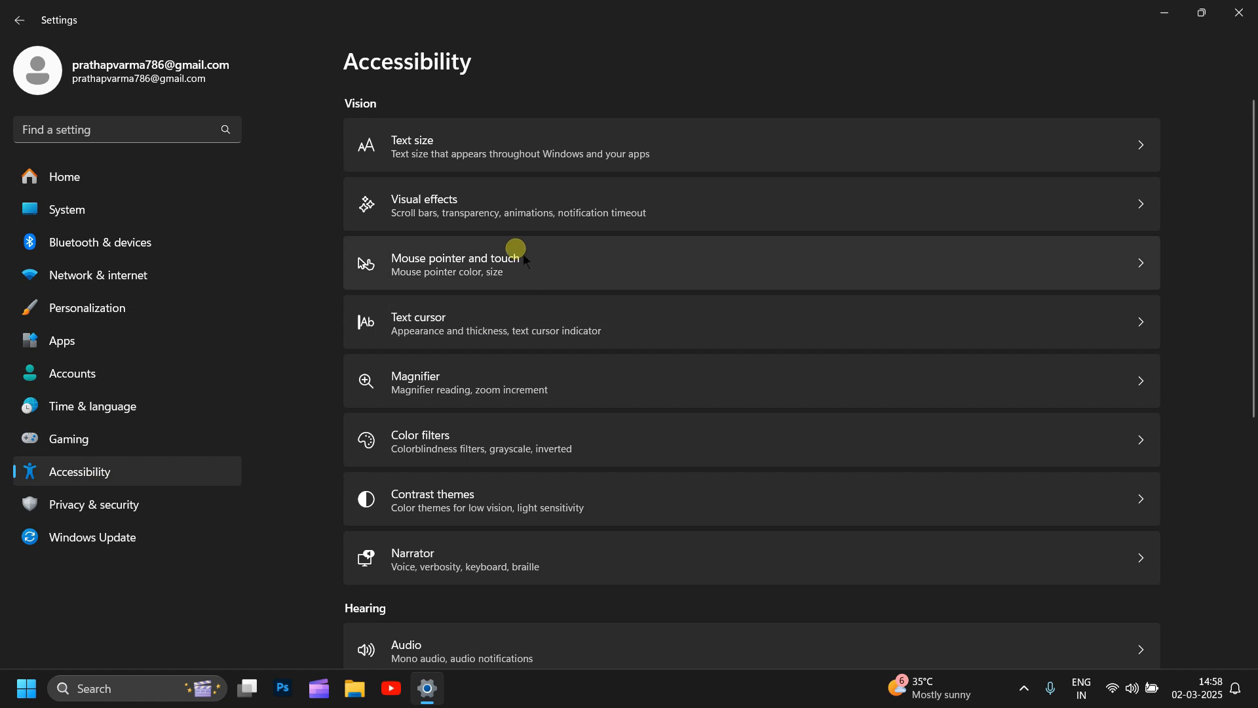
pyautogui.click(467, 326)
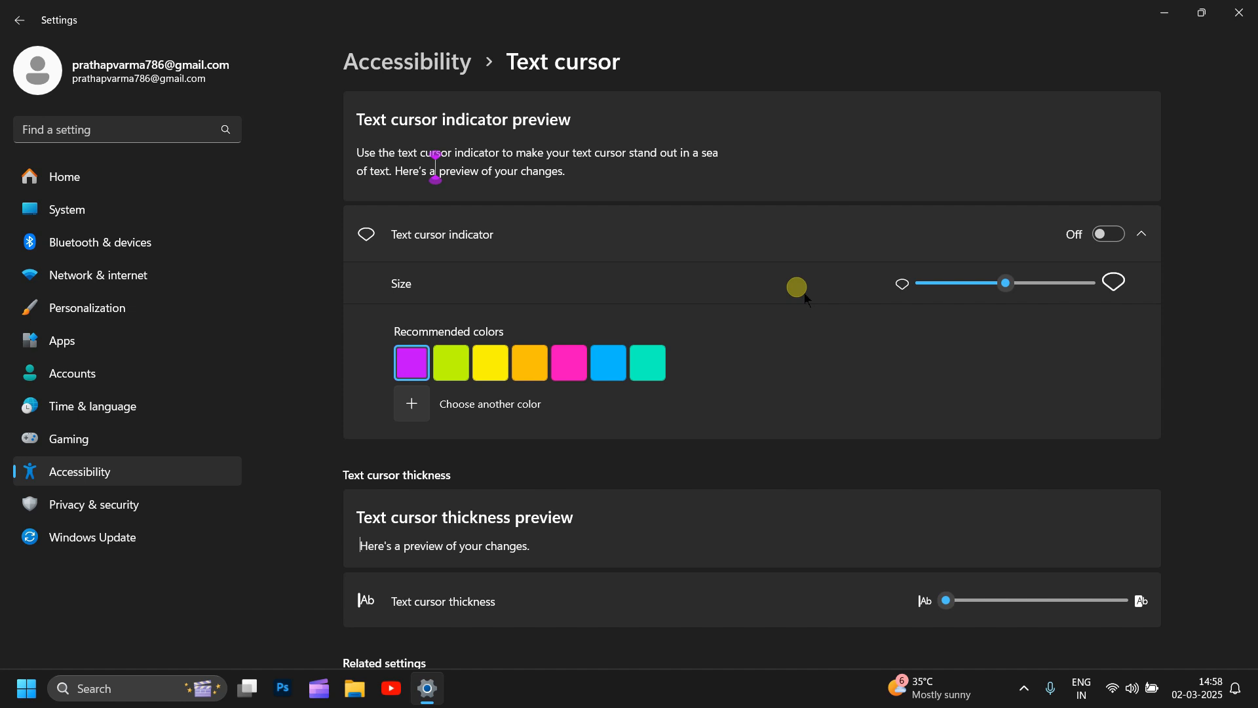
pyautogui.click(1114, 235)
pyautogui.moveTo(1006, 285)
pyautogui.mouseDown()
pyautogui.moveTo(1036, 296)
pyautogui.moveTo(995, 296)
pyautogui.moveTo(1007, 299)
pyautogui.mouseUp()
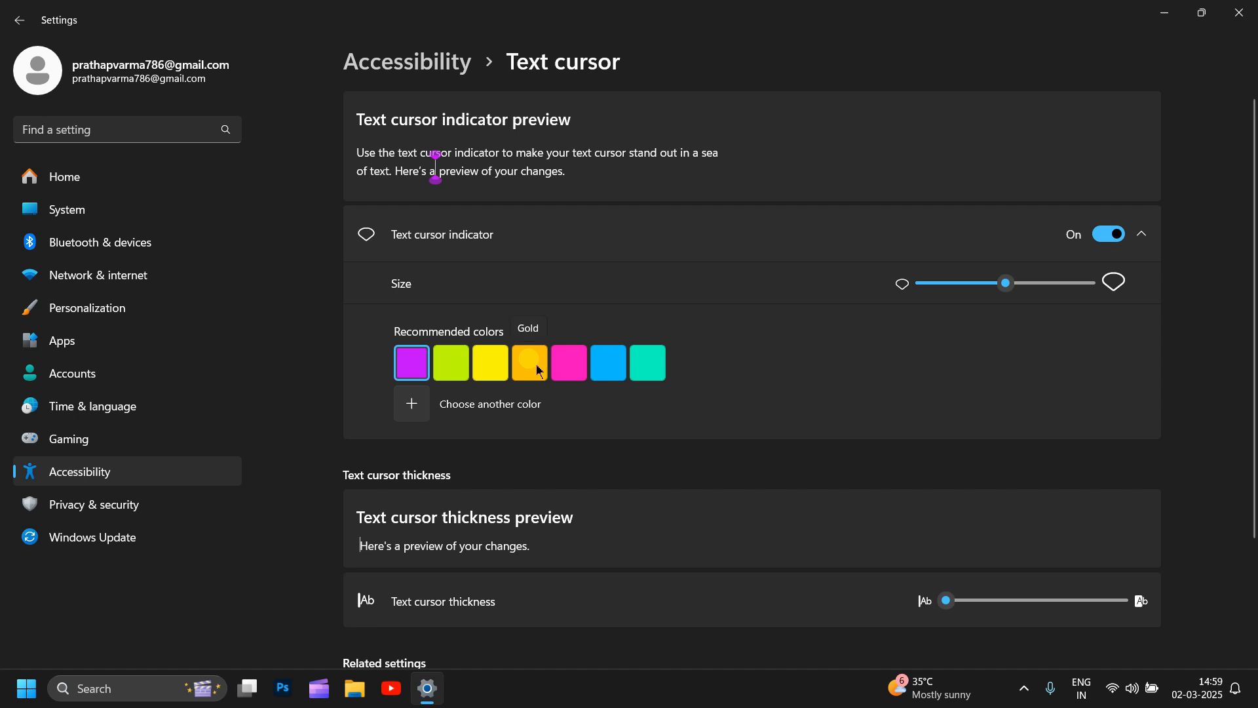
pyautogui.click(491, 363)
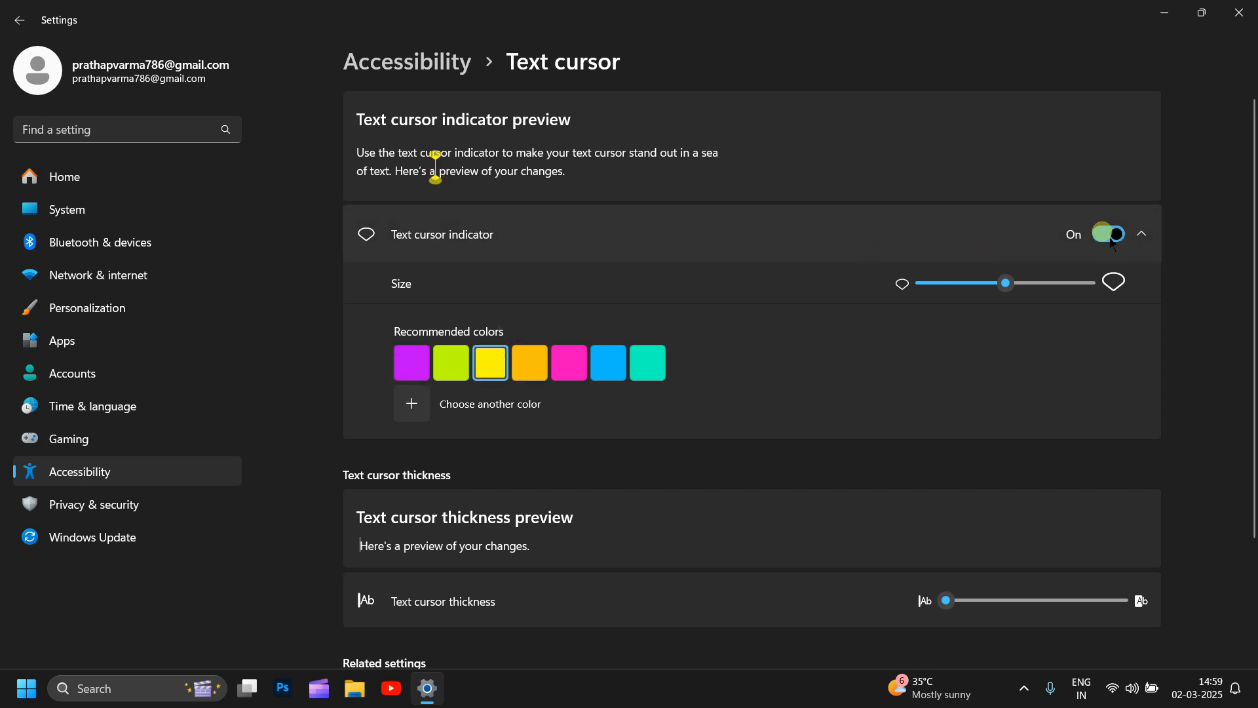
# - Thicken the text cursor to about half of its range, and reduce it to slightly above the minimum
pyautogui.scroll(-3, 721, 351)
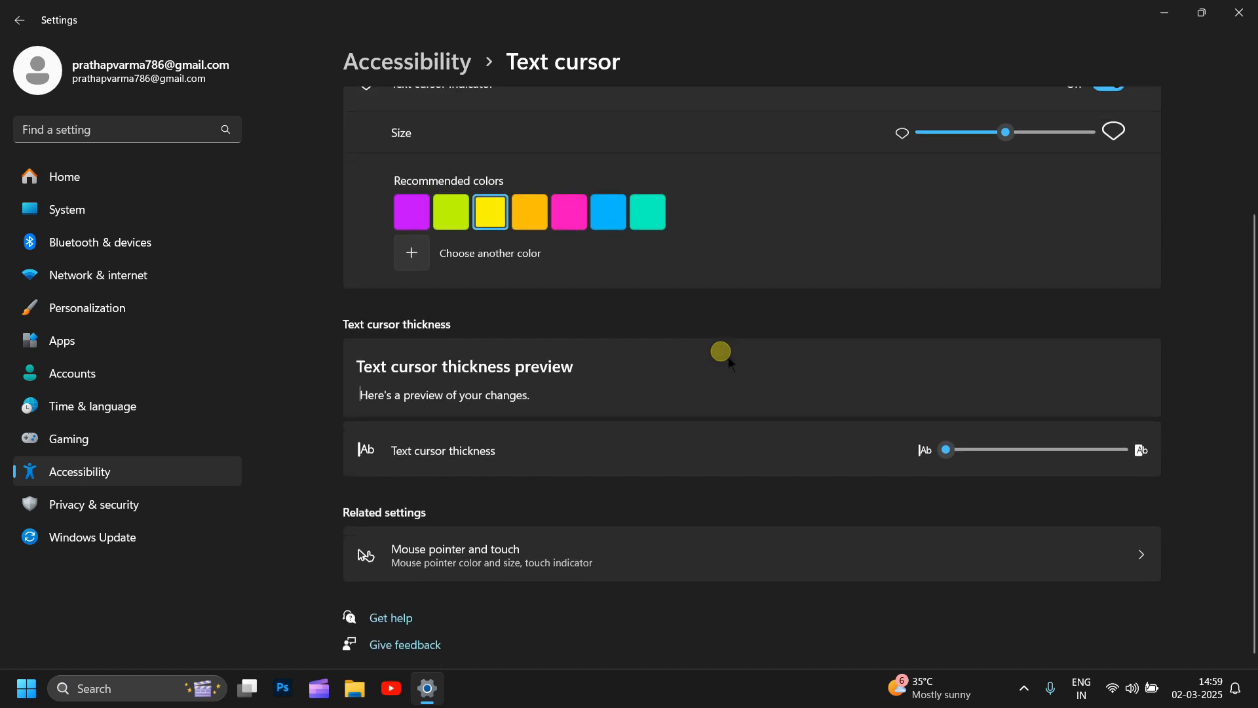
pyautogui.scroll(2, 846, 483)
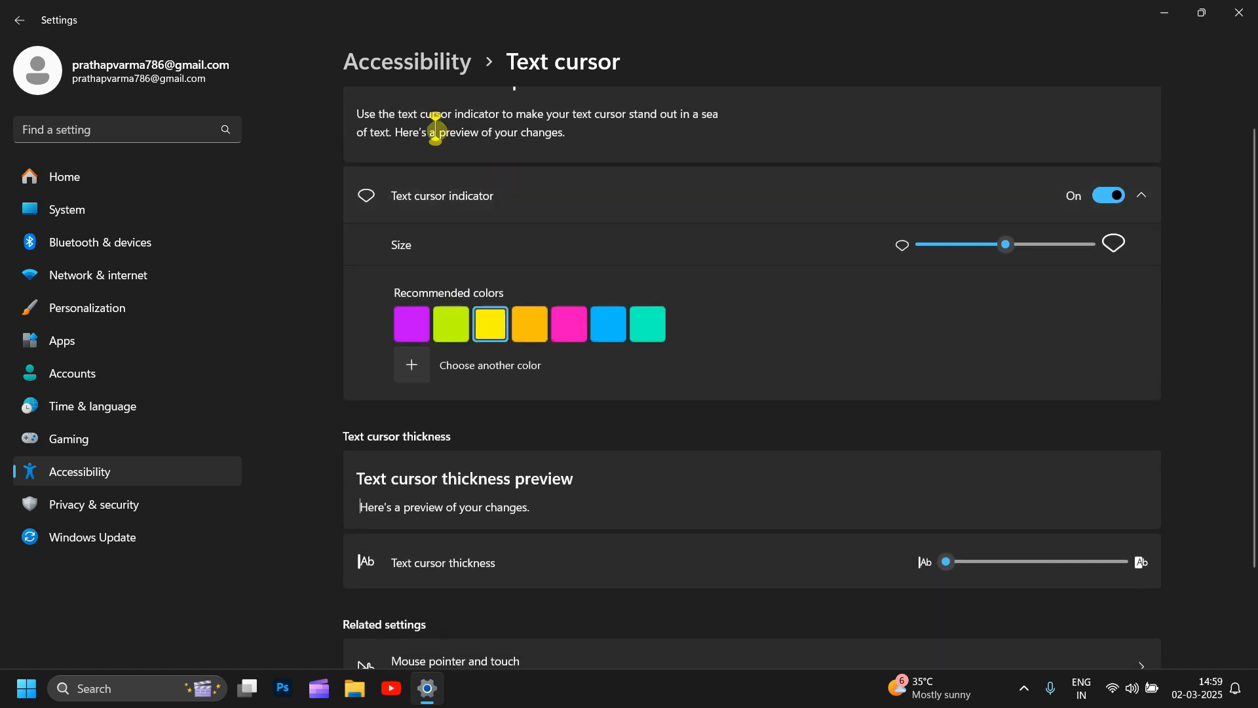
pyautogui.moveTo(946, 561); pyautogui.dragTo(1030, 557)
pyautogui.scroll(-2, 1030, 557)
pyautogui.moveTo(1028, 447); pyautogui.dragTo(963, 452)
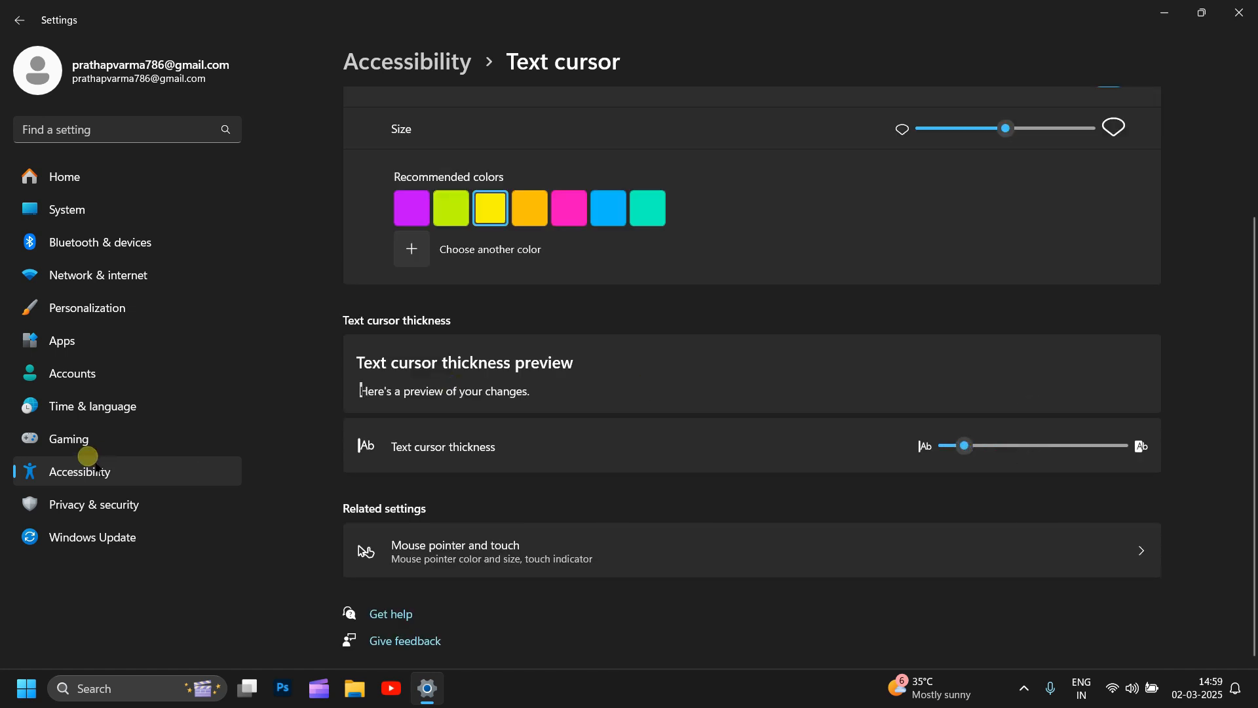
# - Leave the text cursor settings, open Privacy & security, and look through its security, Windows permissions and app permissions
pyautogui.click(85, 456)
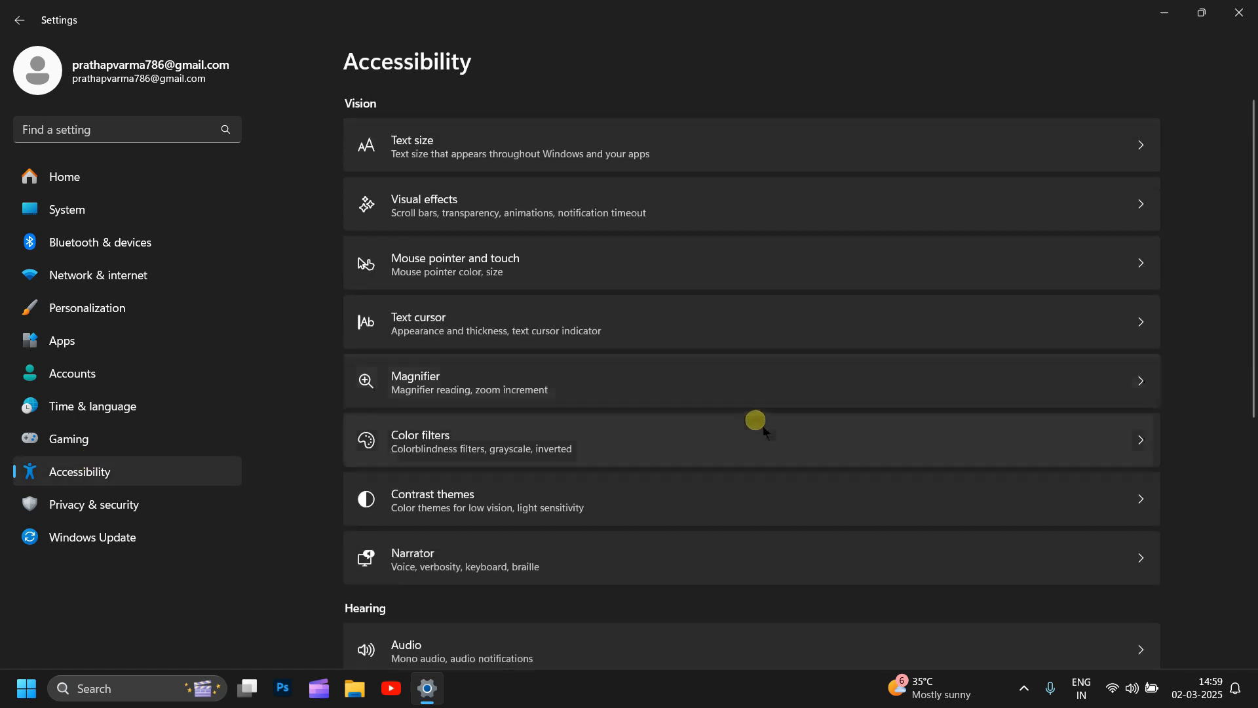
pyautogui.click(105, 513)
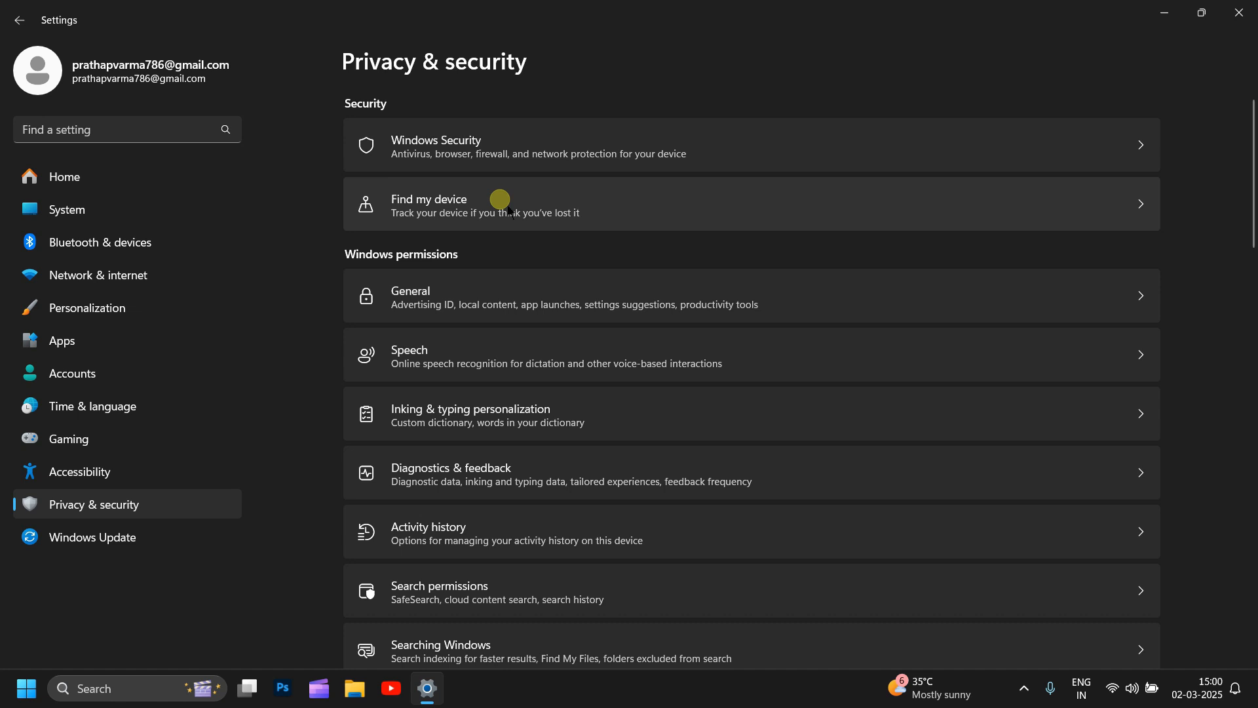
pyautogui.scroll(-1, 500, 200)
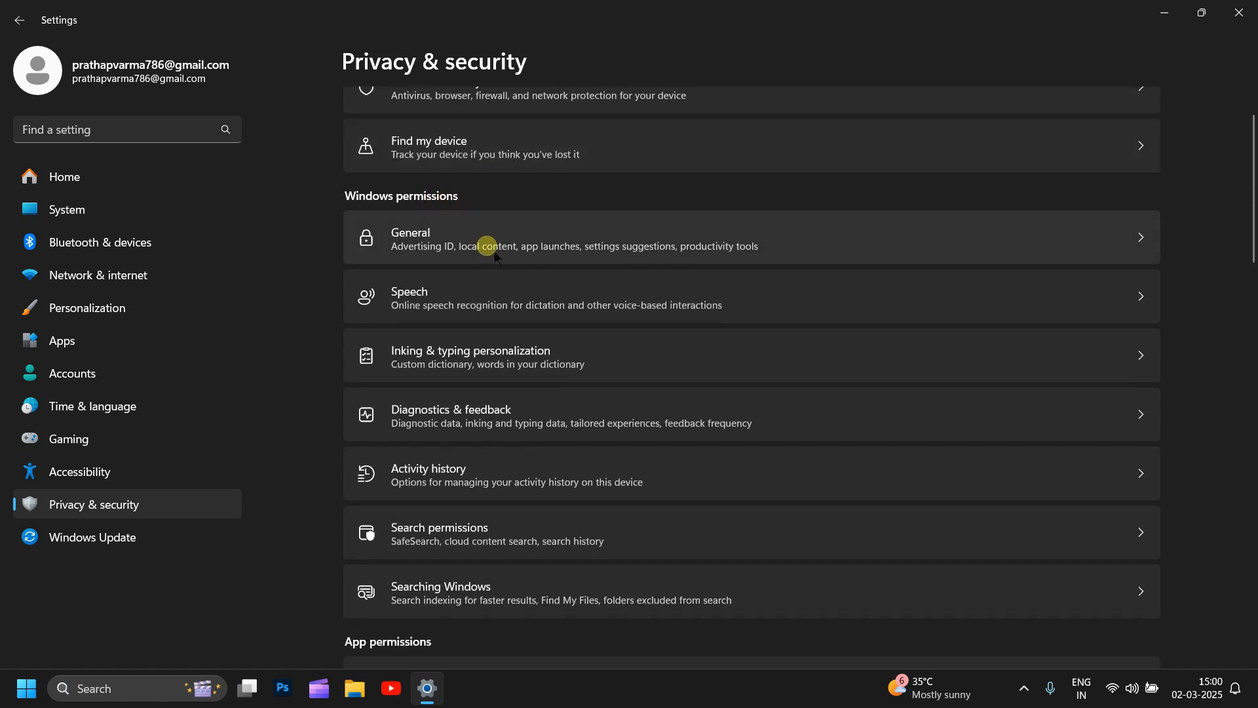
pyautogui.scroll(-1, 525, 459)
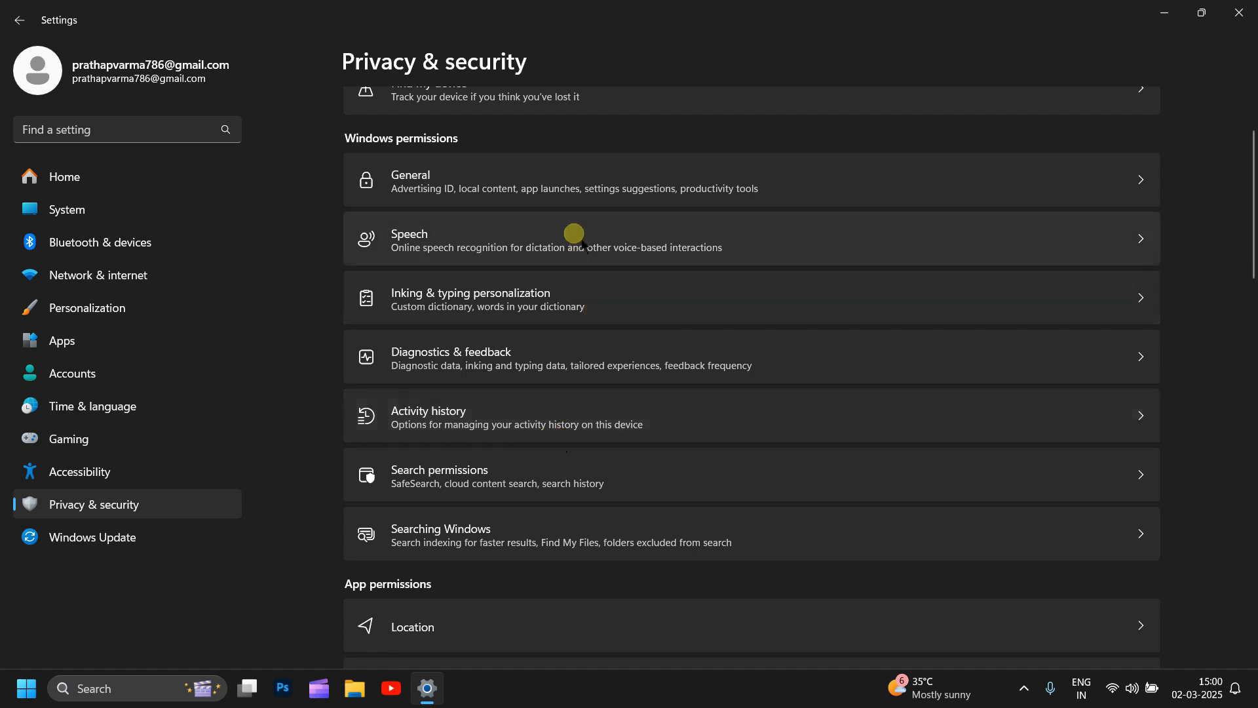
pyautogui.scroll(2, 522, 340)
pyautogui.scroll(-7, 523, 342)
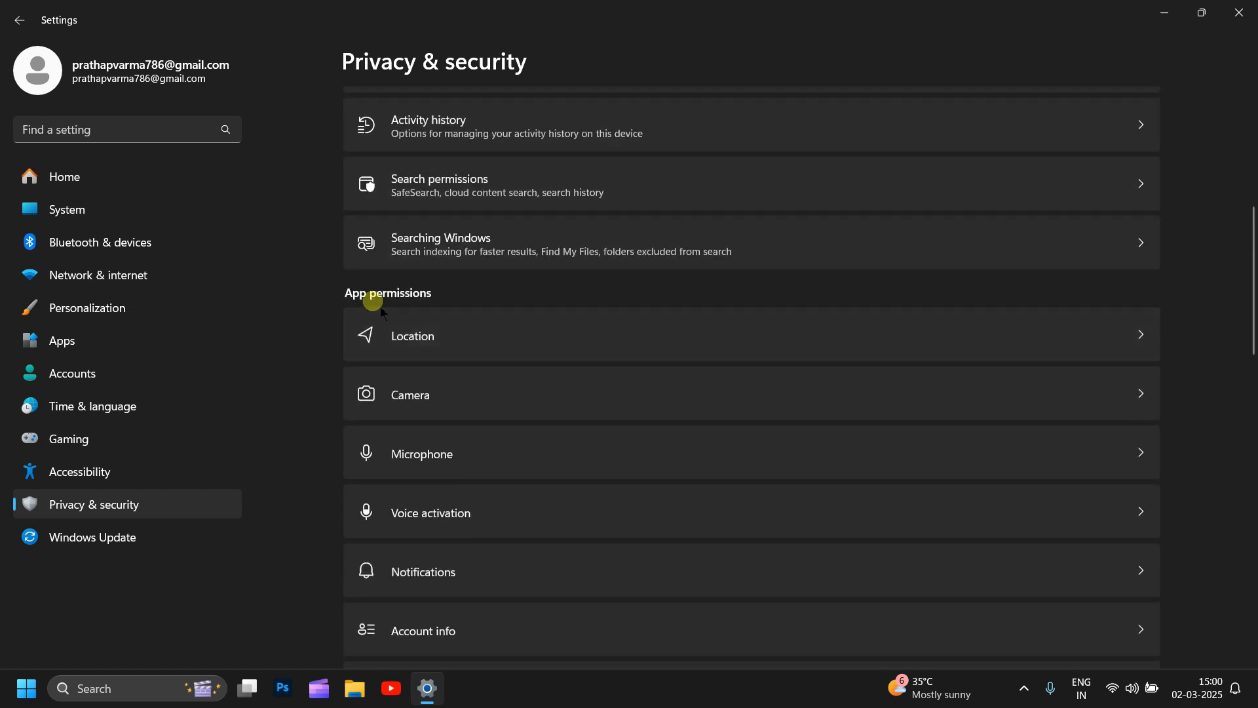
pyautogui.scroll(-1, 436, 359)
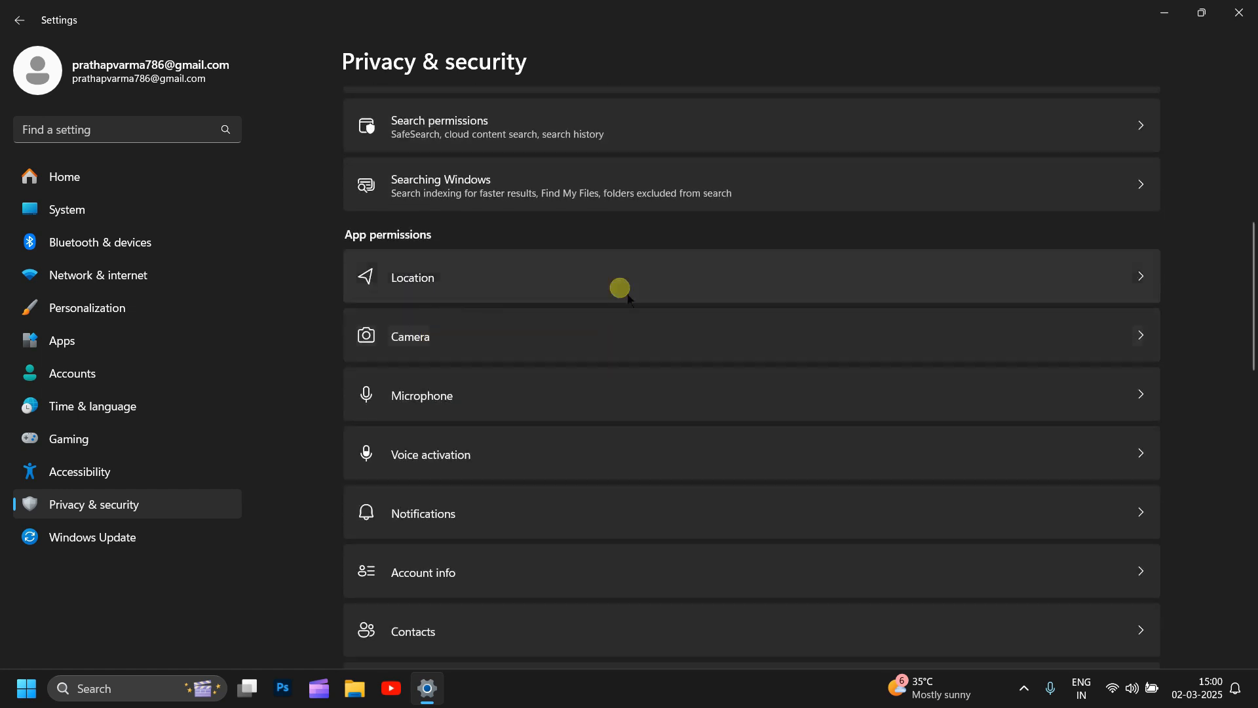
pyautogui.click(659, 293)
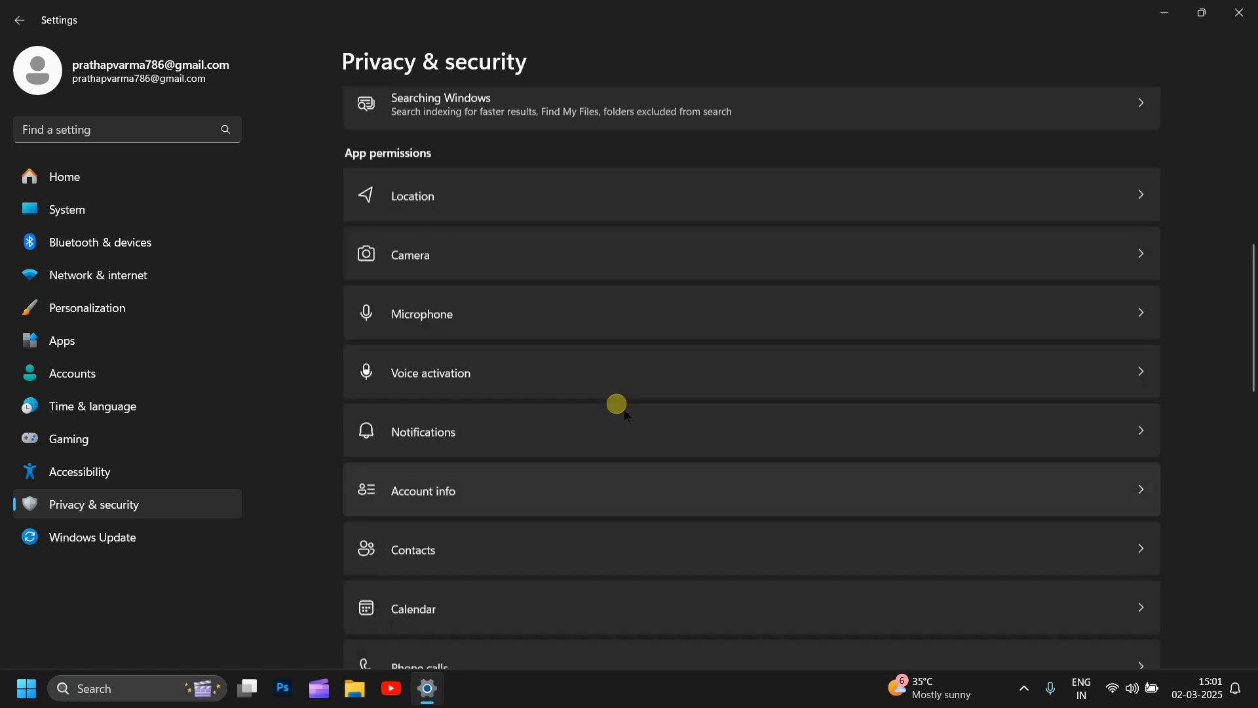
pyautogui.scroll(5, 624, 410)
pyautogui.scroll(-4, 624, 410)
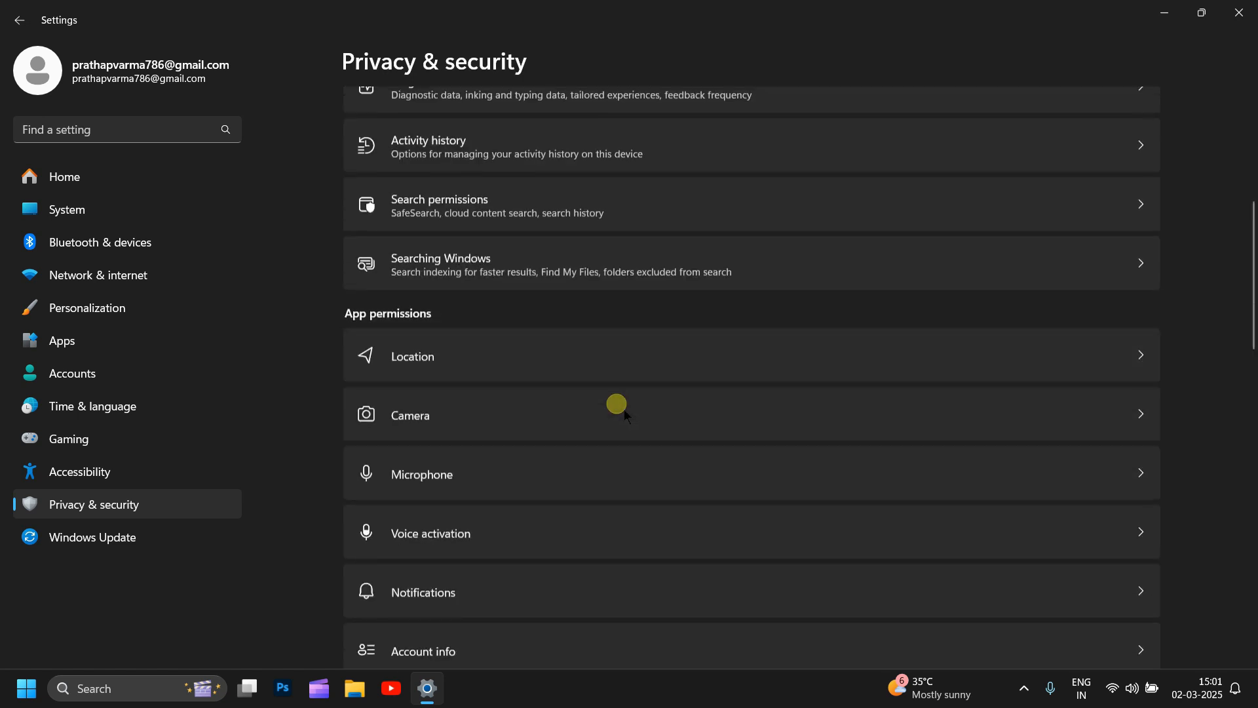
pyautogui.scroll(-1, 619, 406)
# - View the Notifications app permission, and open the Windows Update settings
pyautogui.click(523, 441)
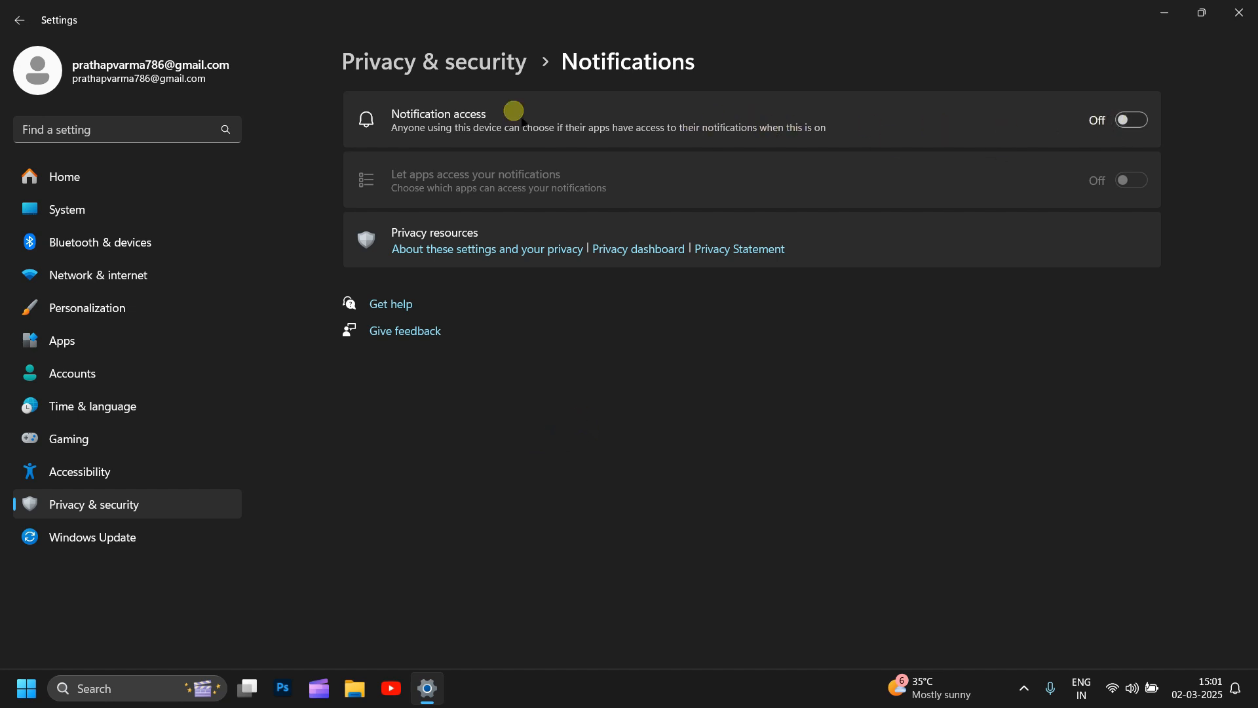
pyautogui.click(498, 62)
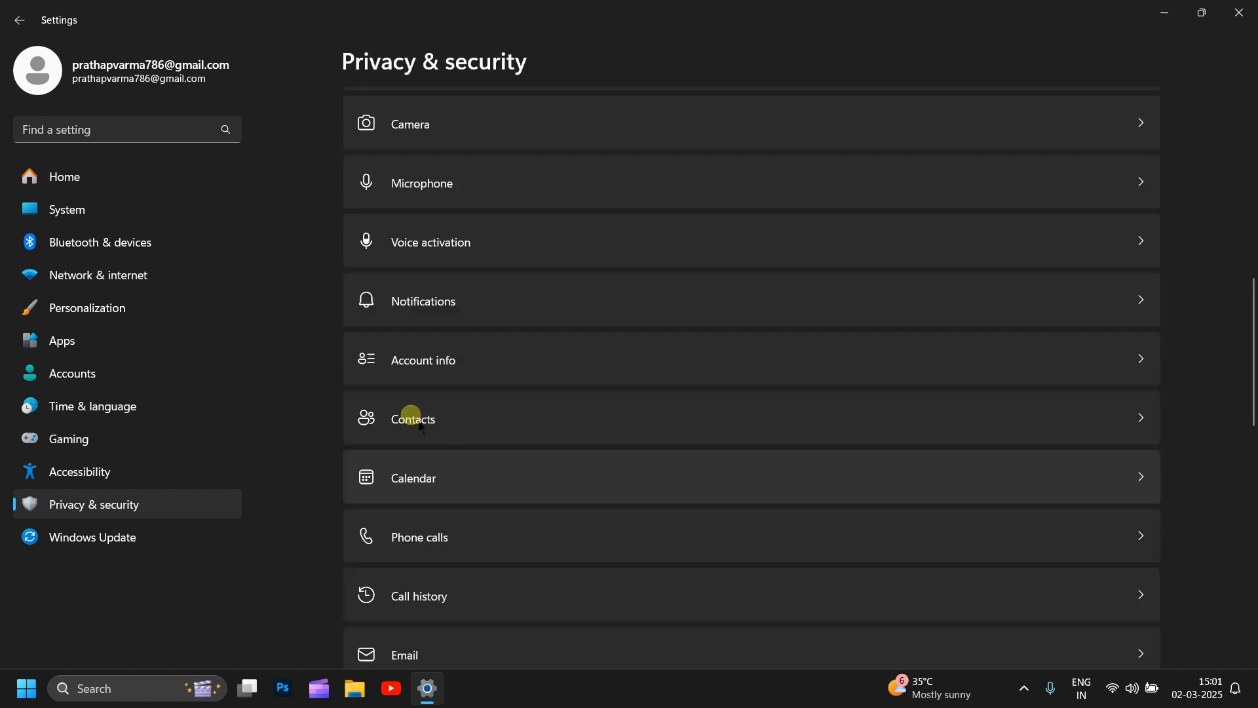
pyautogui.click(103, 546)
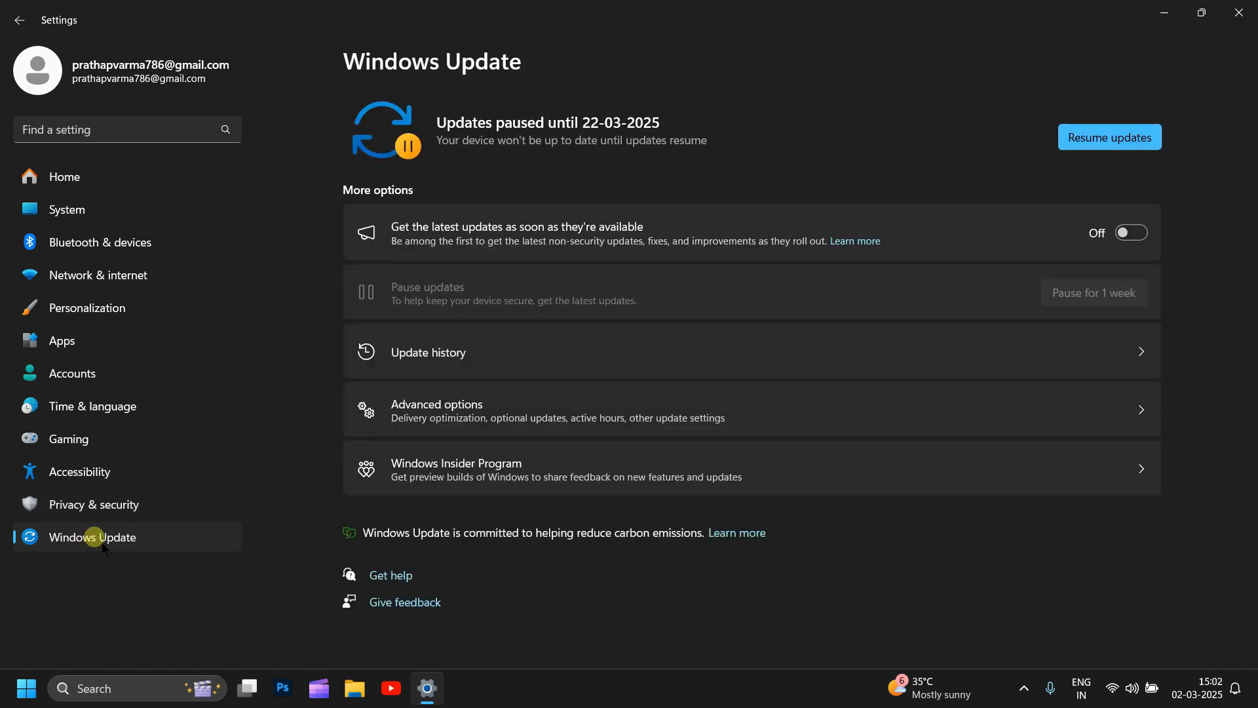